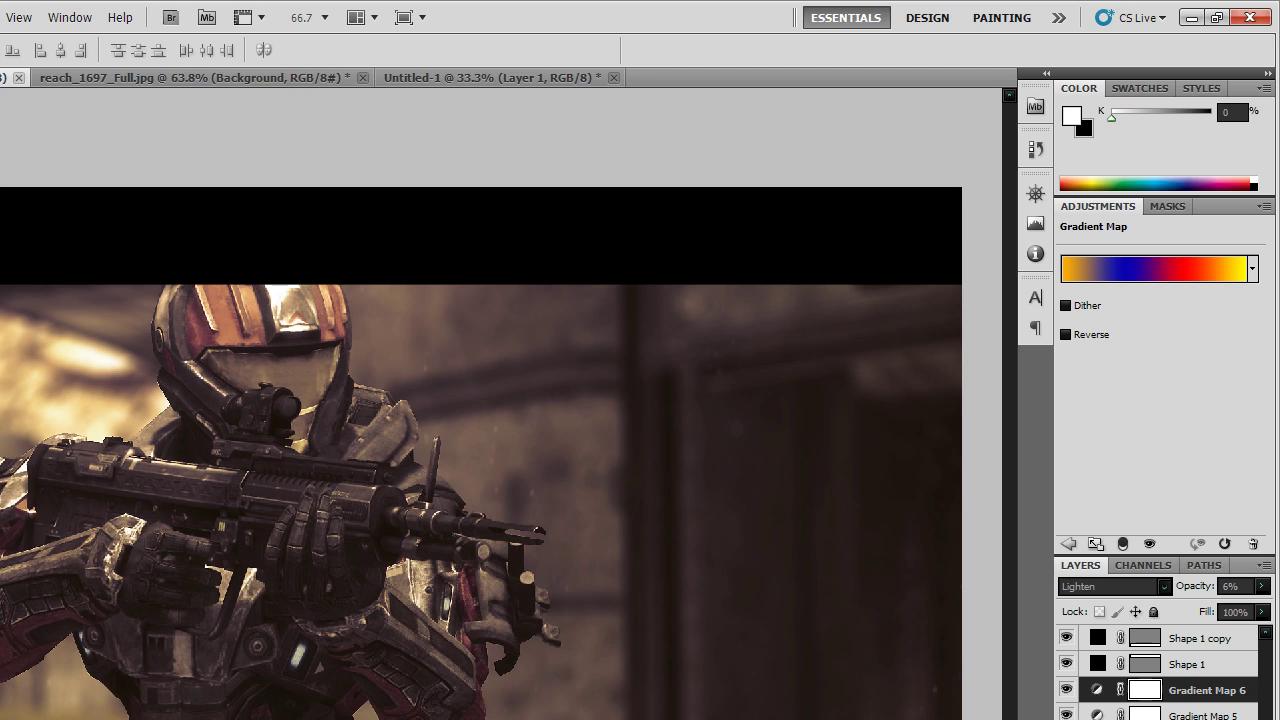
- Bring up the Navigator panel on the original reach_1697_Full.jpg game screenshot
click(227, 79)
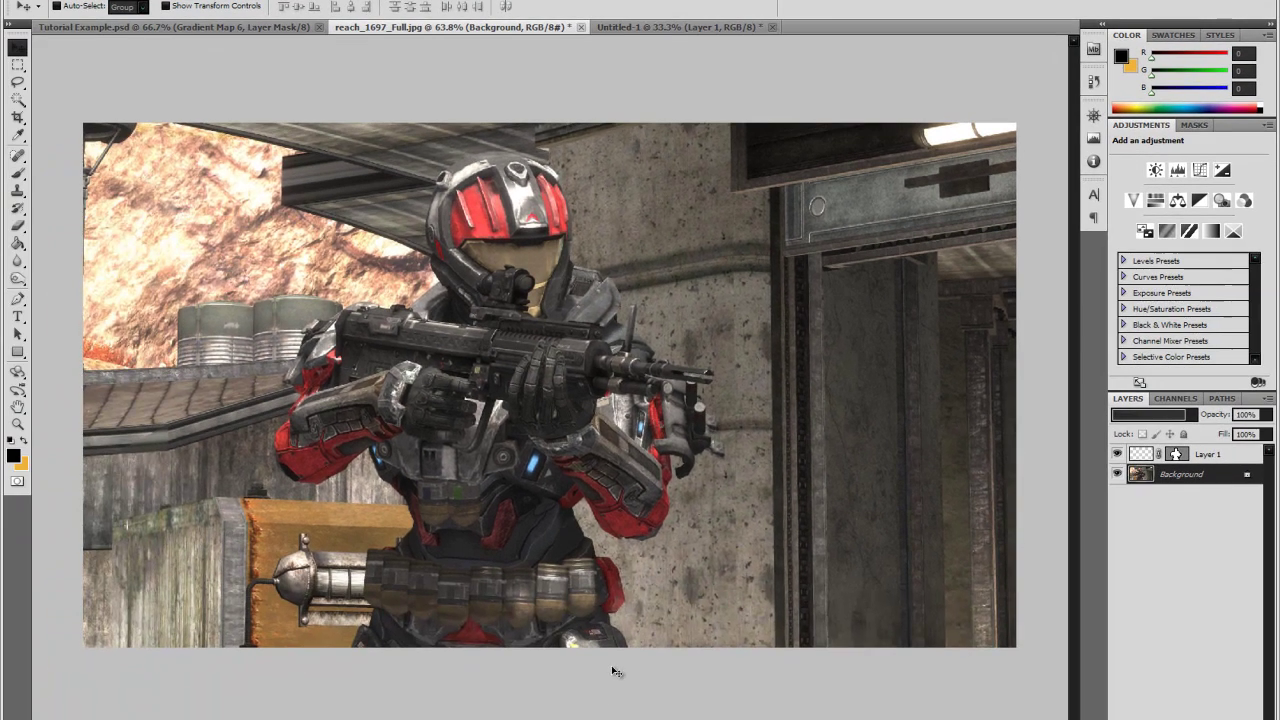
click(1093, 115)
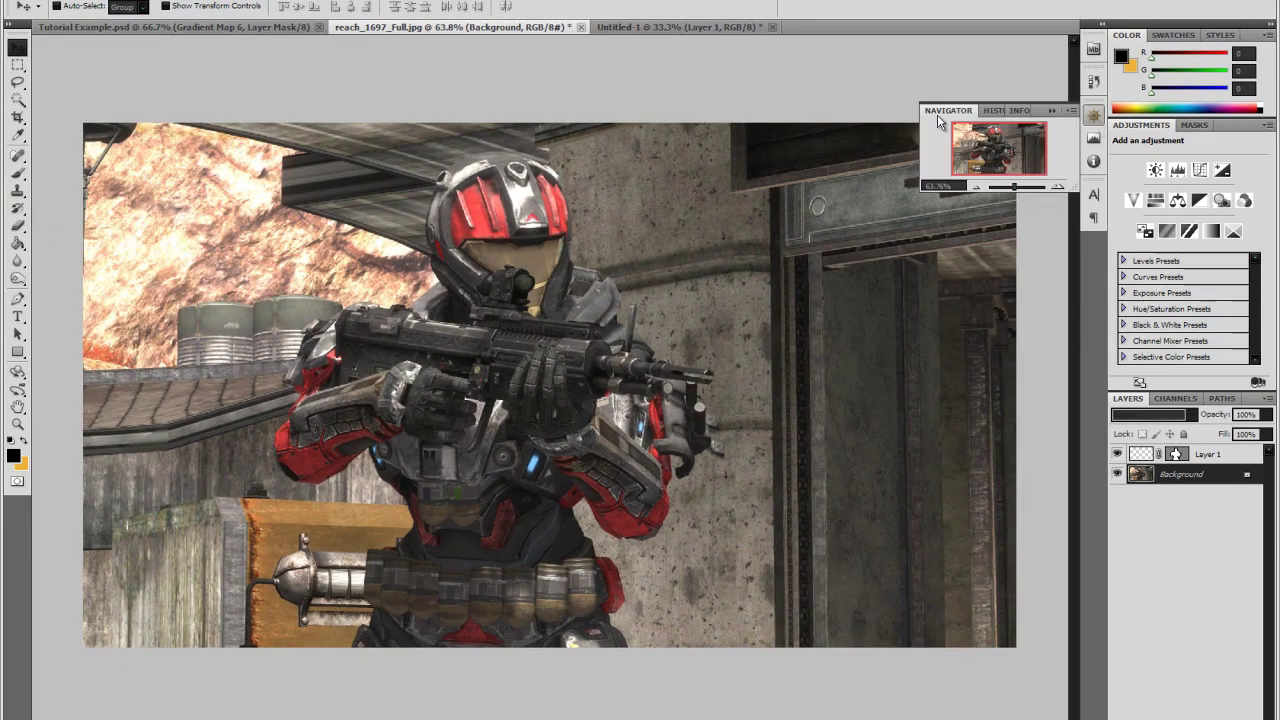
click(1094, 115)
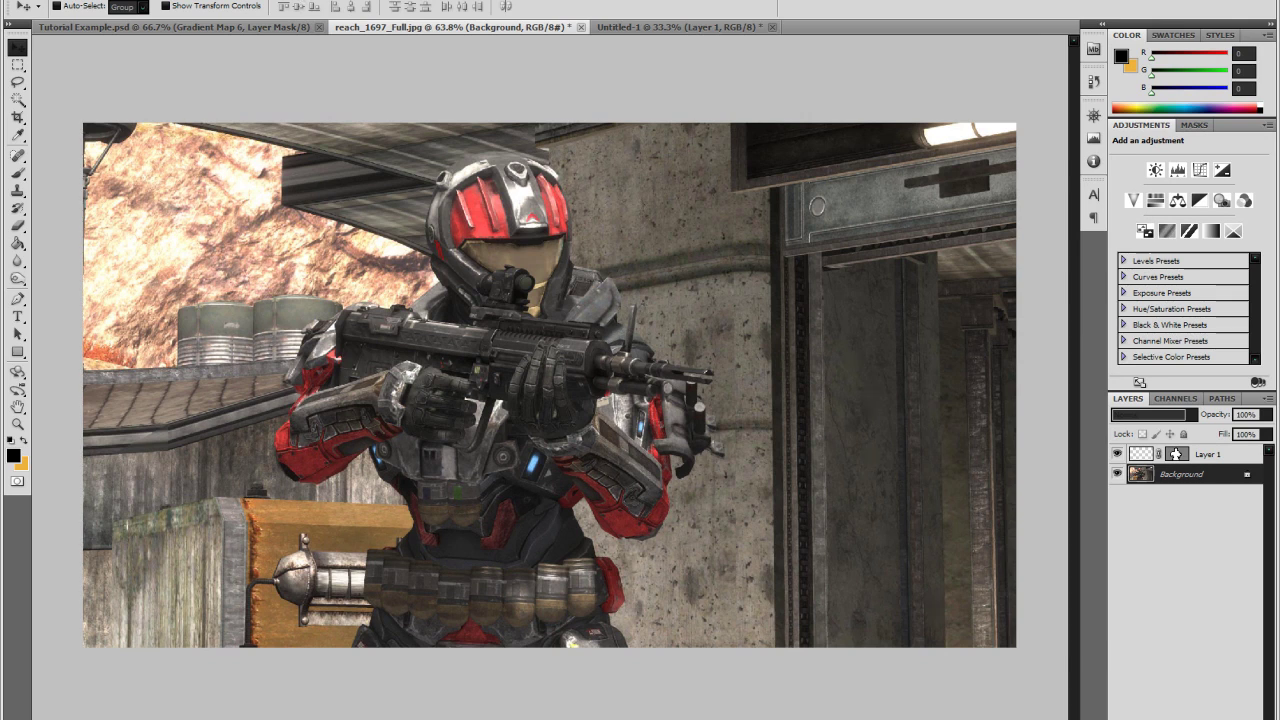
key(alt+w)
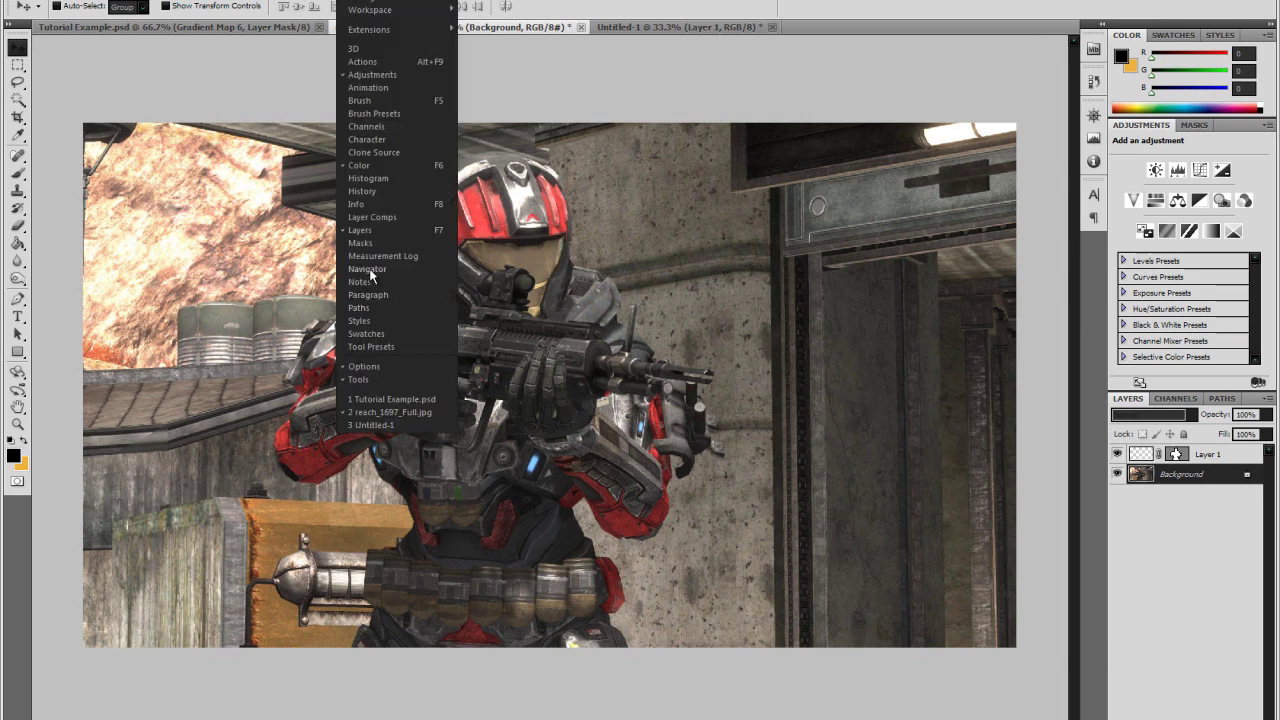
click(1094, 140)
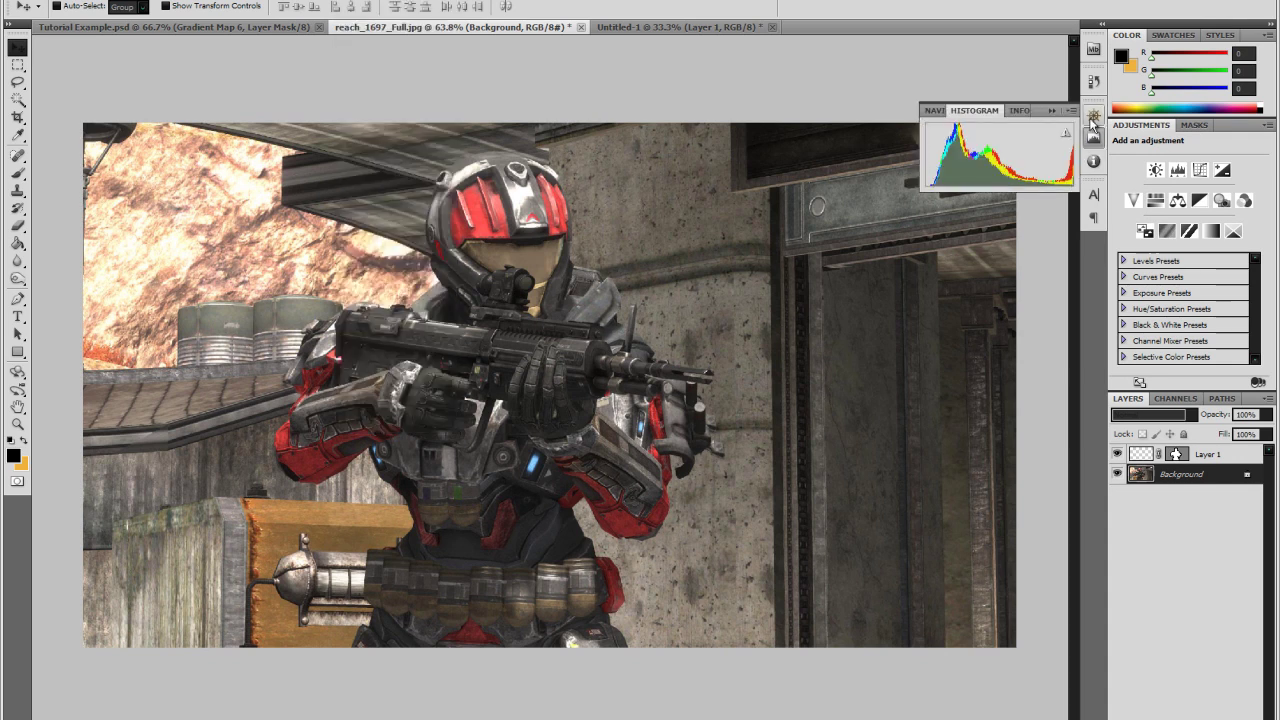
click(934, 110)
- Zoom in close on the soldier's gun and scroll down to the ammo belt
drag(1004, 187, 1024, 184)
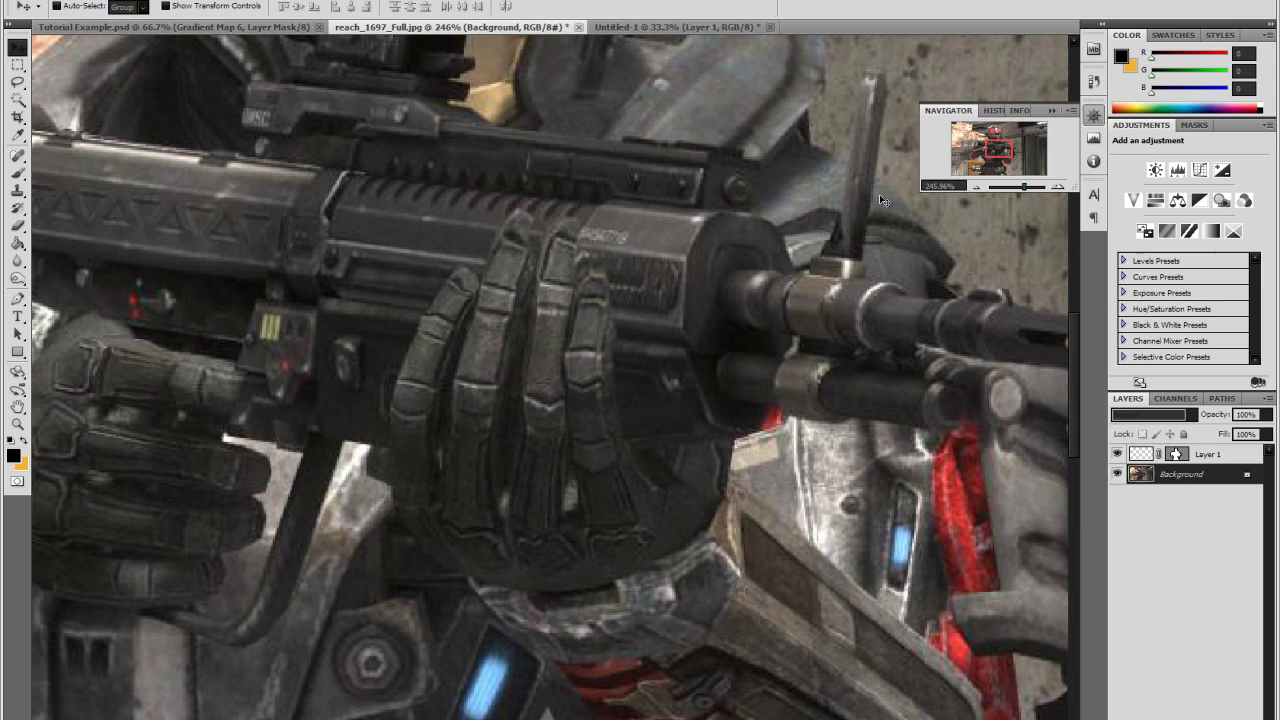
click(1016, 188)
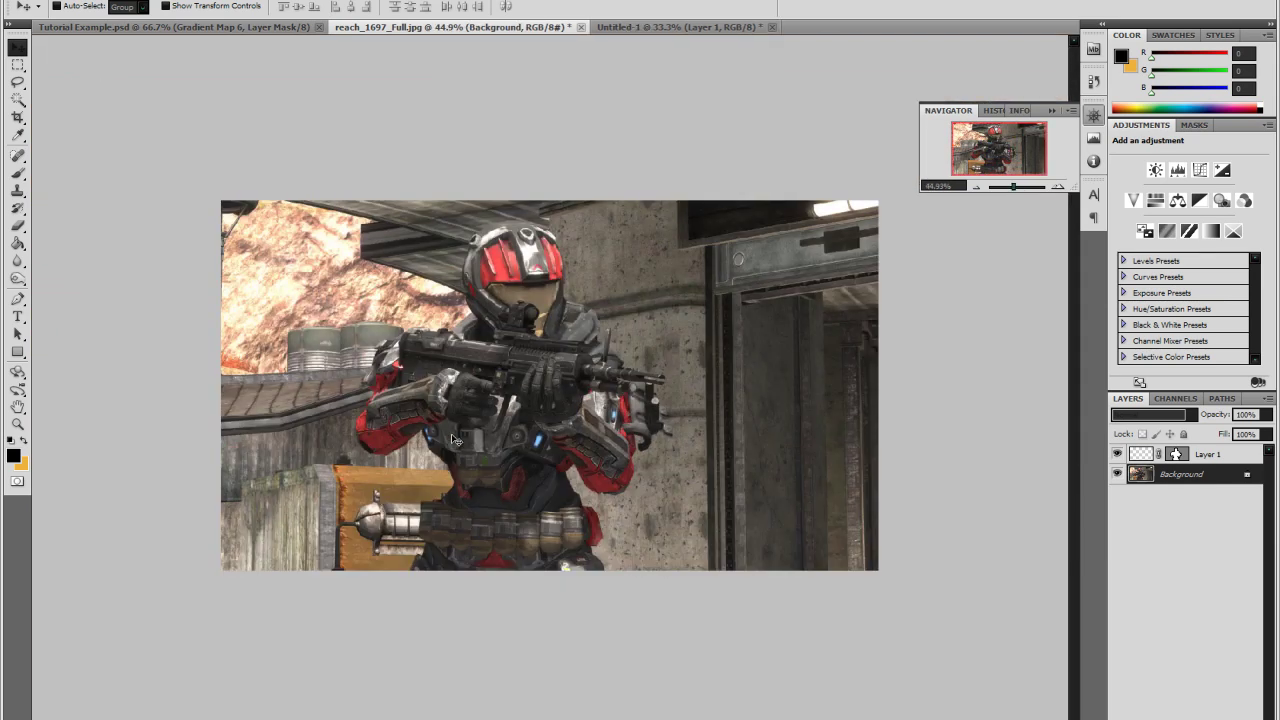
click(1024, 188)
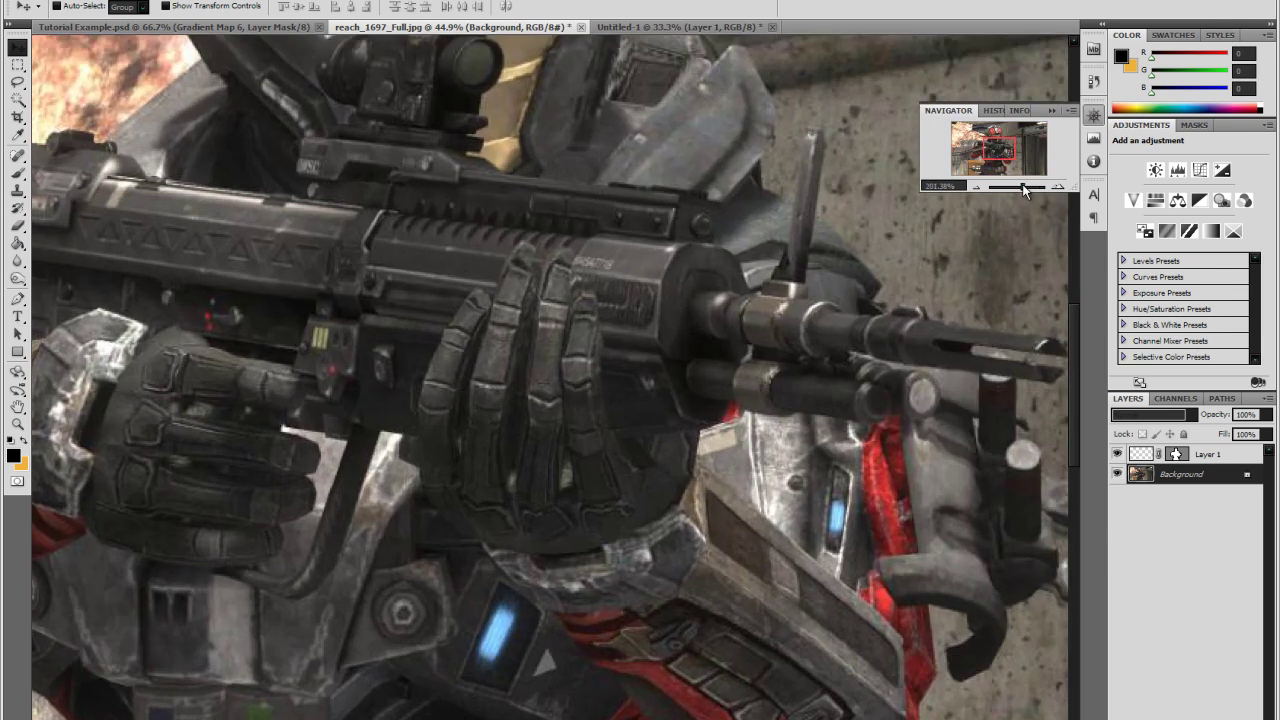
scroll(669, 484, down, 5)
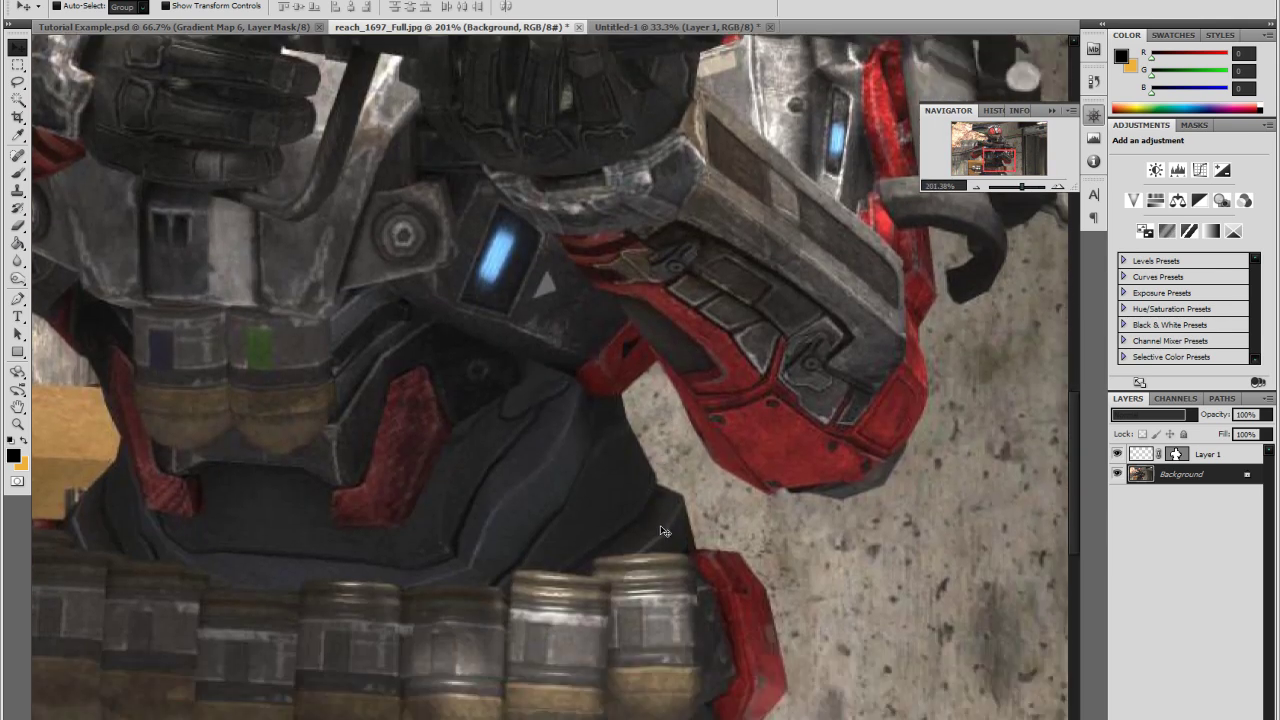
scroll(665, 539, down, 2)
scroll(665, 539, left, 6)
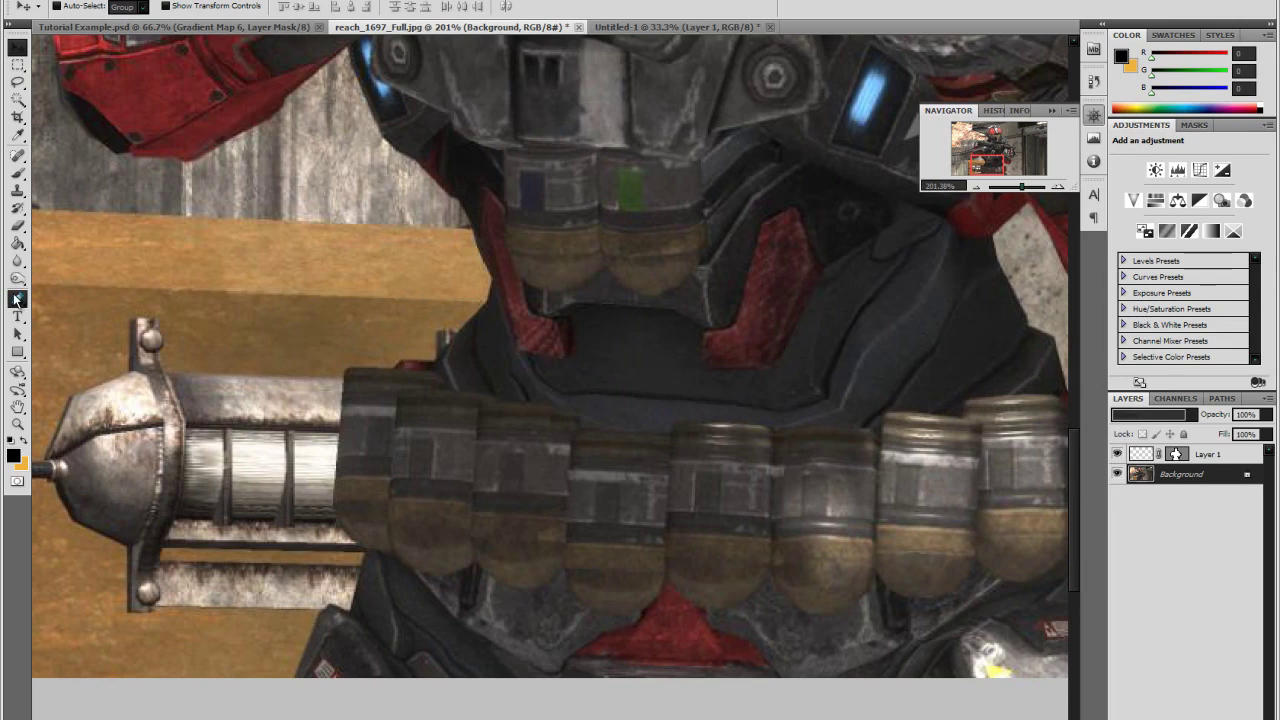
- Place Pen anchor points up the soldier's outline from its lower edge, then zoom out to the whole image
click(17, 300)
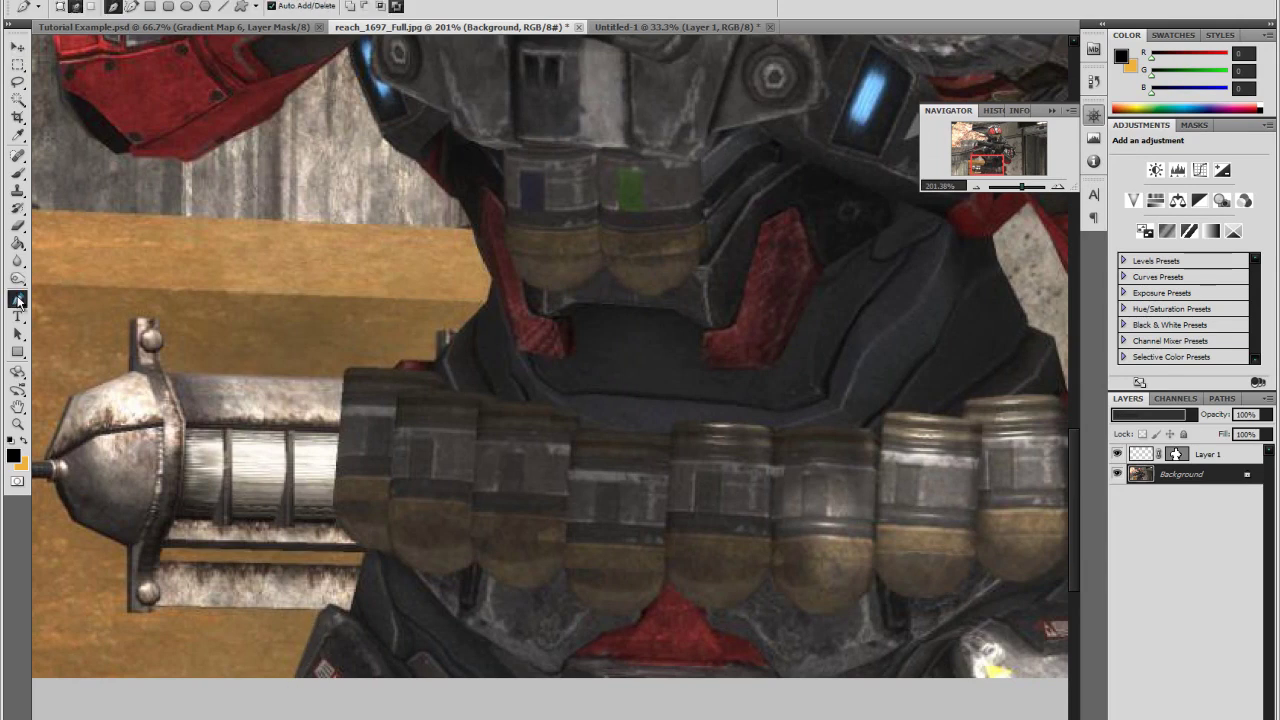
click(293, 682)
click(321, 614)
click(364, 560)
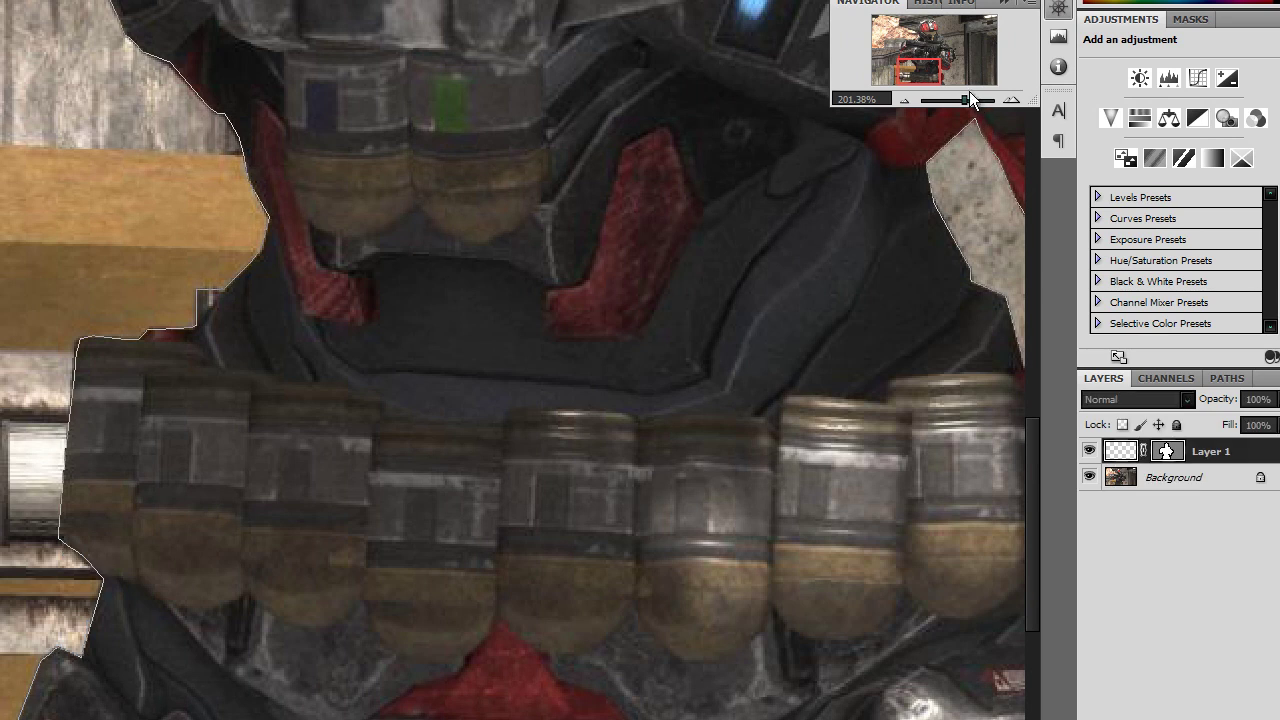
drag(956, 95, 955, 101)
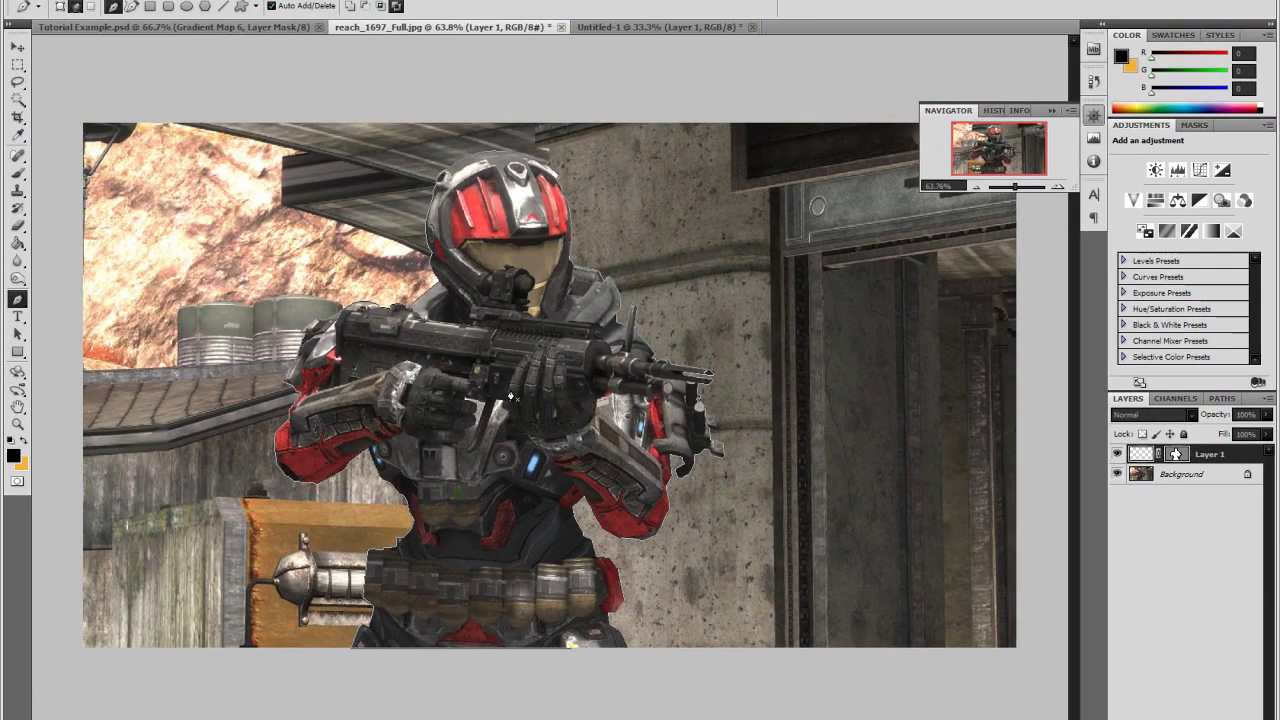
- Make a selection from the soldier's path with a feather radius of 0
right_click(481, 314)
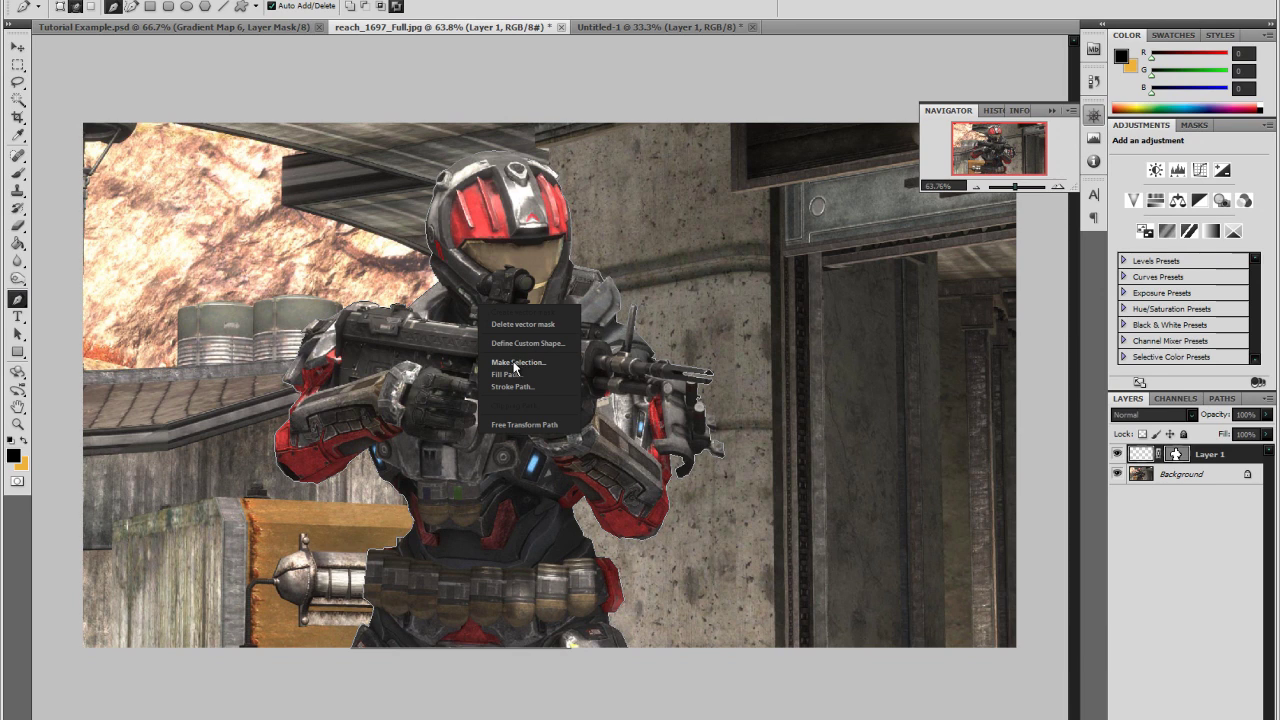
click(514, 364)
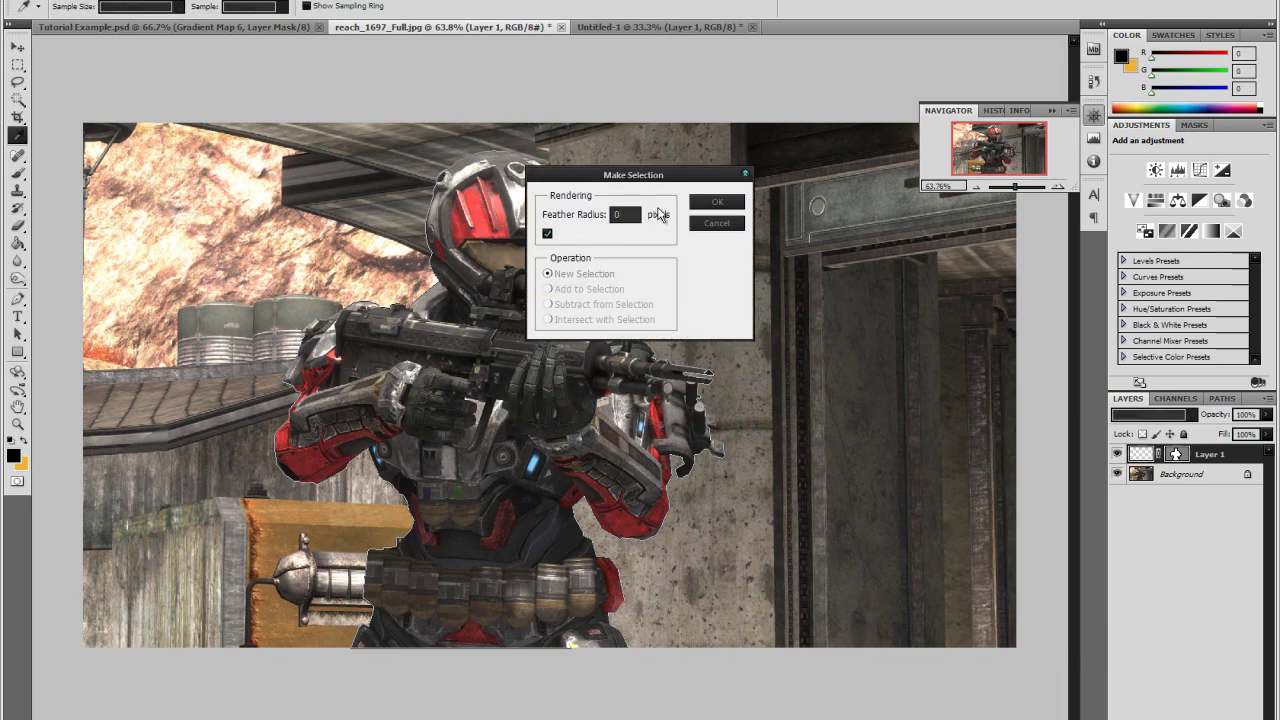
double_click(618, 213)
text(0)
click(704, 208)
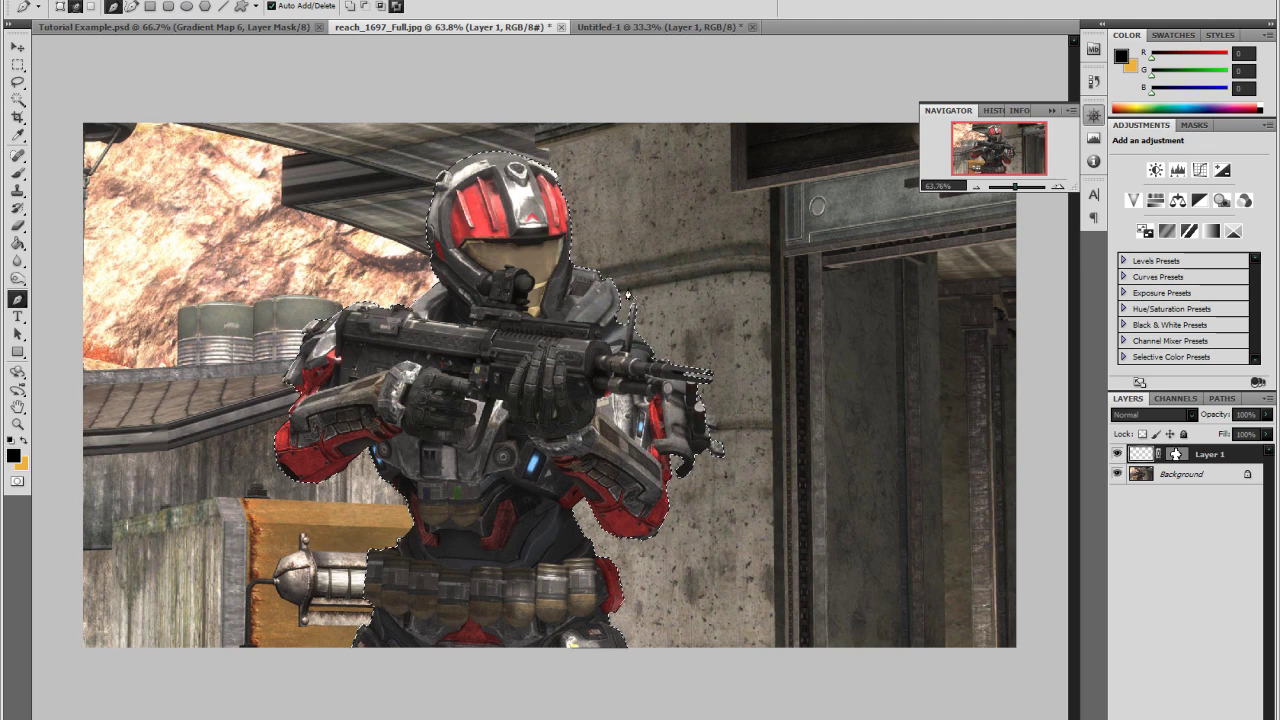
- With the Rectangular Marquee active, invert the selection so the background is selected
click(19, 68)
click(85, 64)
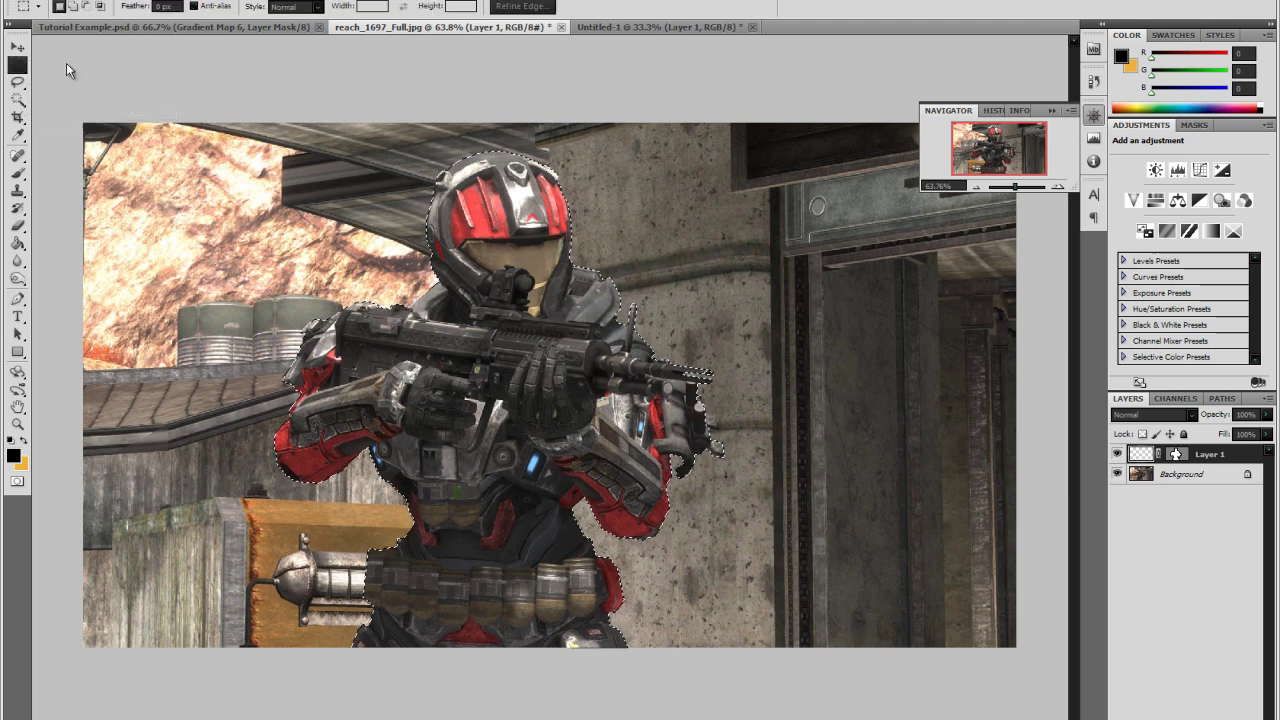
right_click(522, 285)
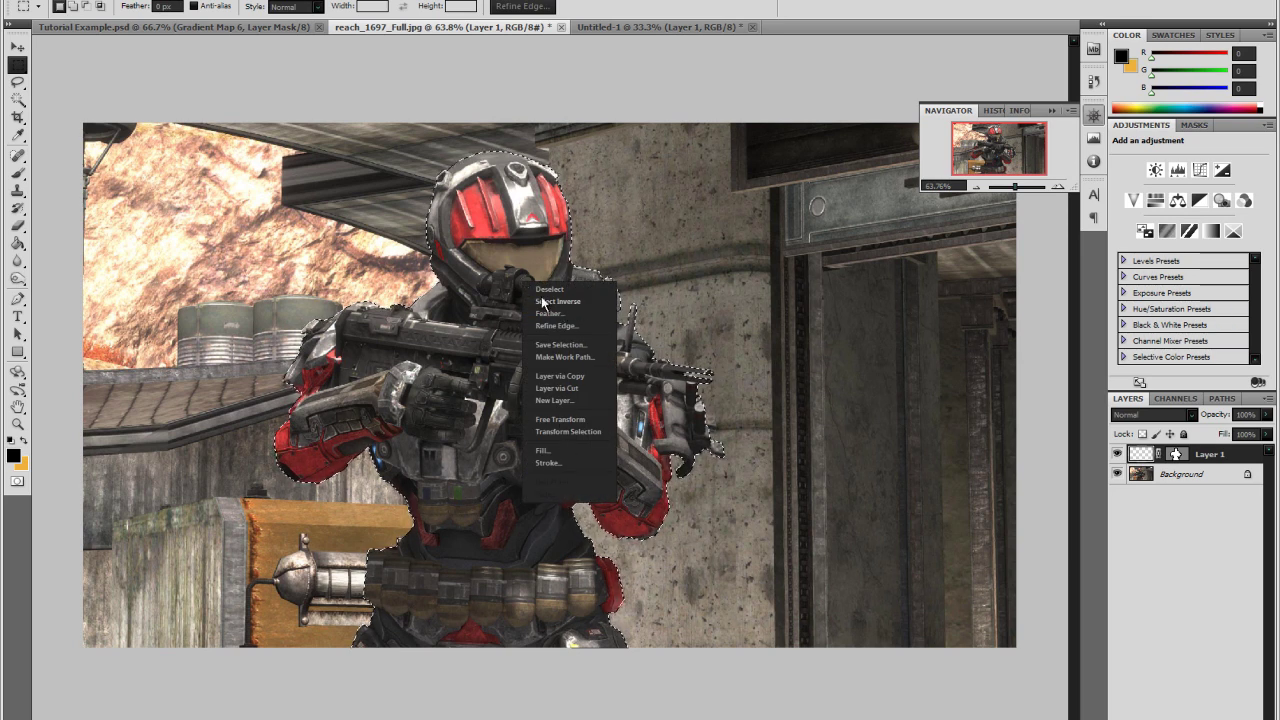
click(540, 301)
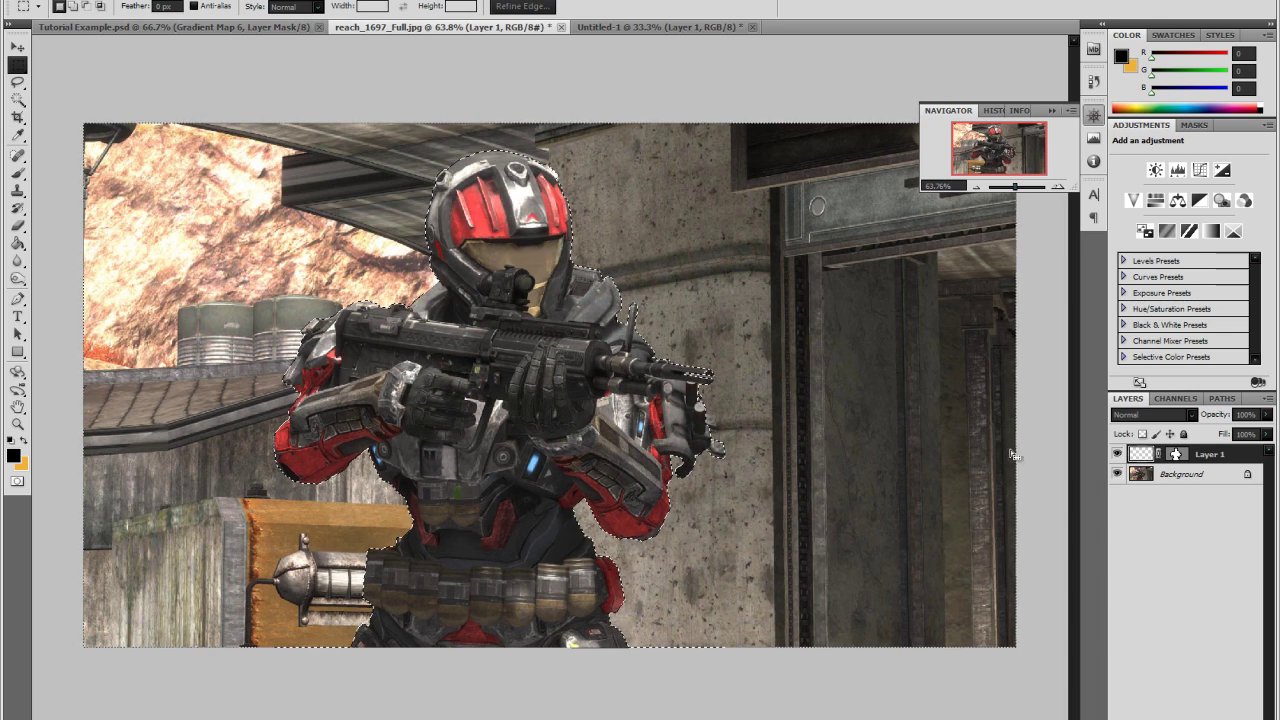
- Apply a Lens Blur to the Background layer with radius 26 and blade rotation 14
click(1150, 476)
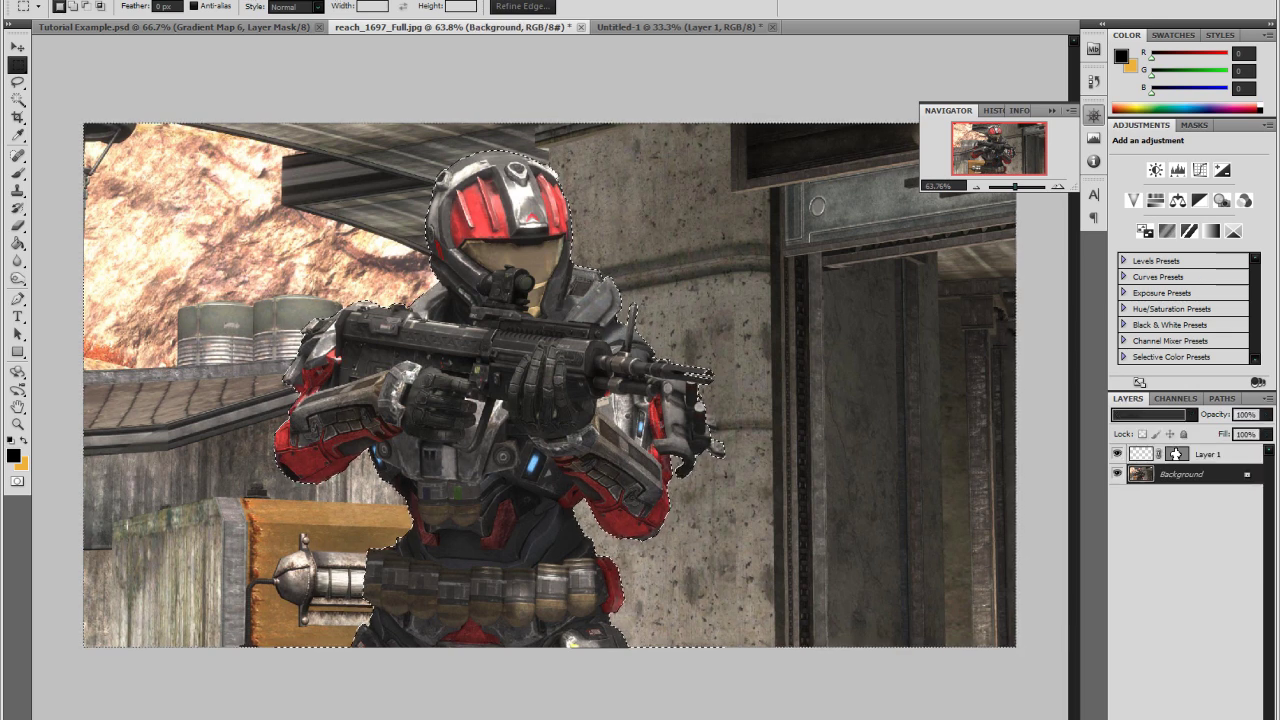
key(alt+t)
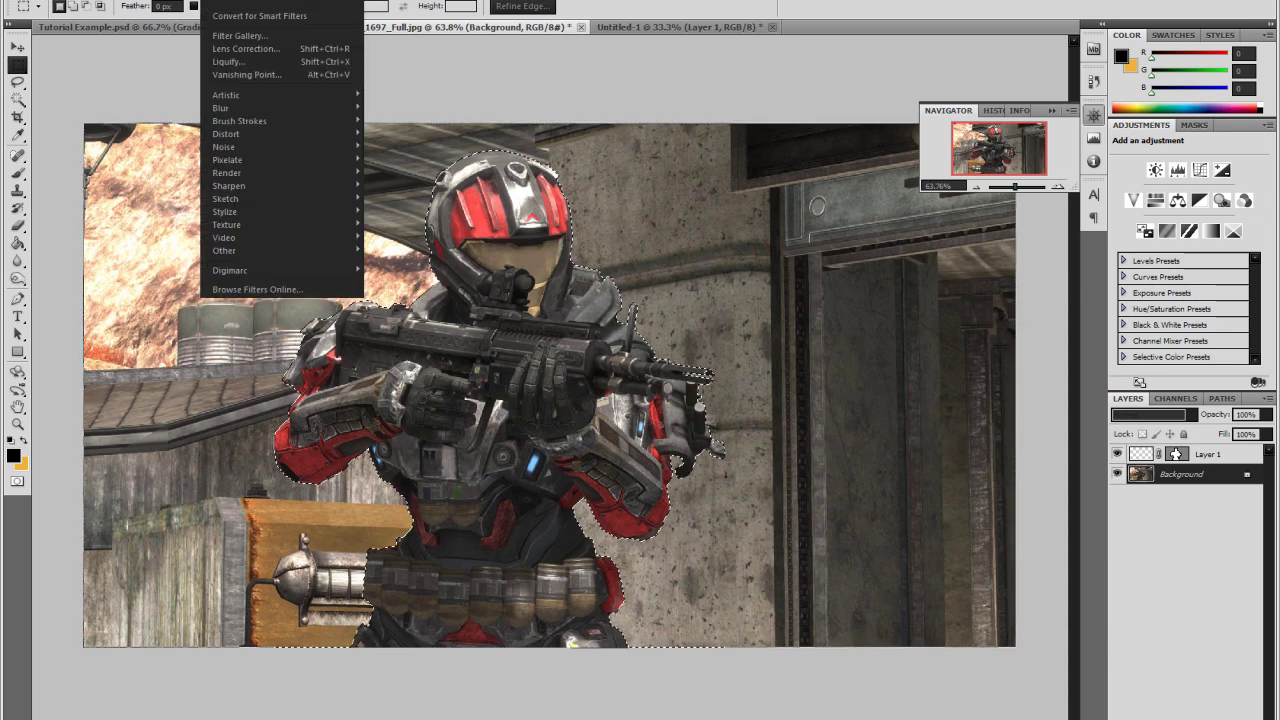
mouse_move(236, 109)
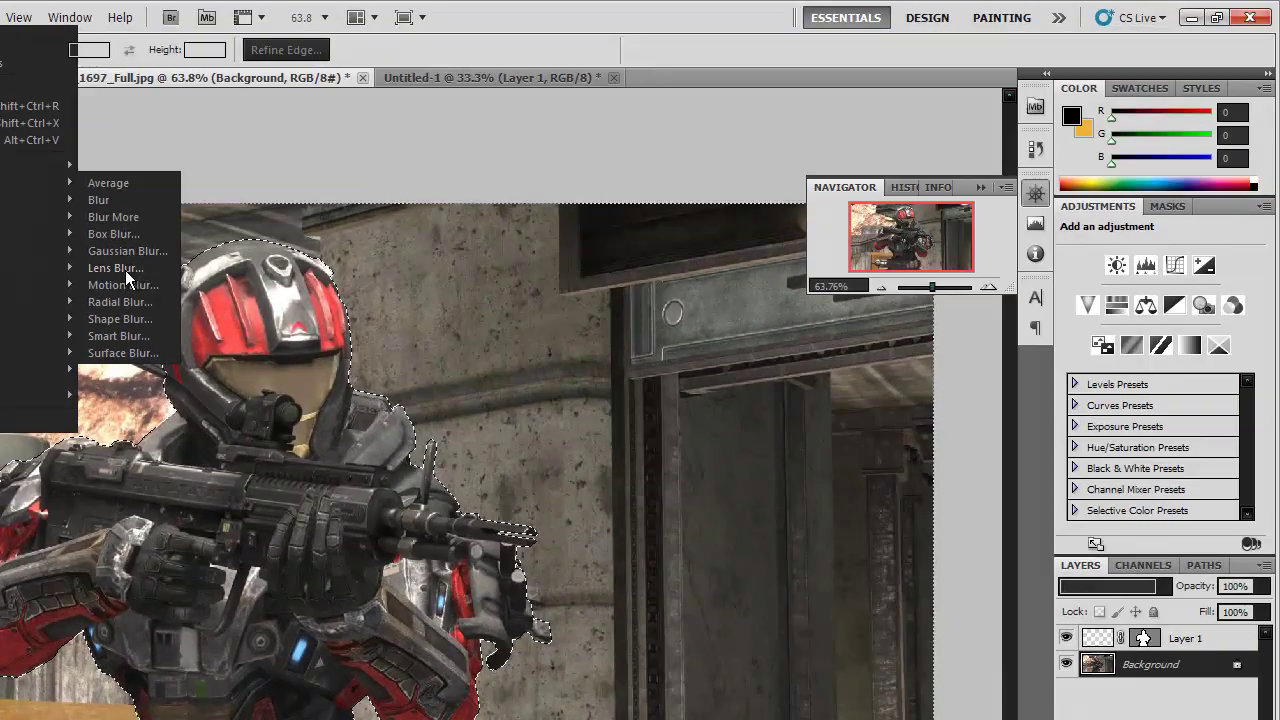
click(158, 255)
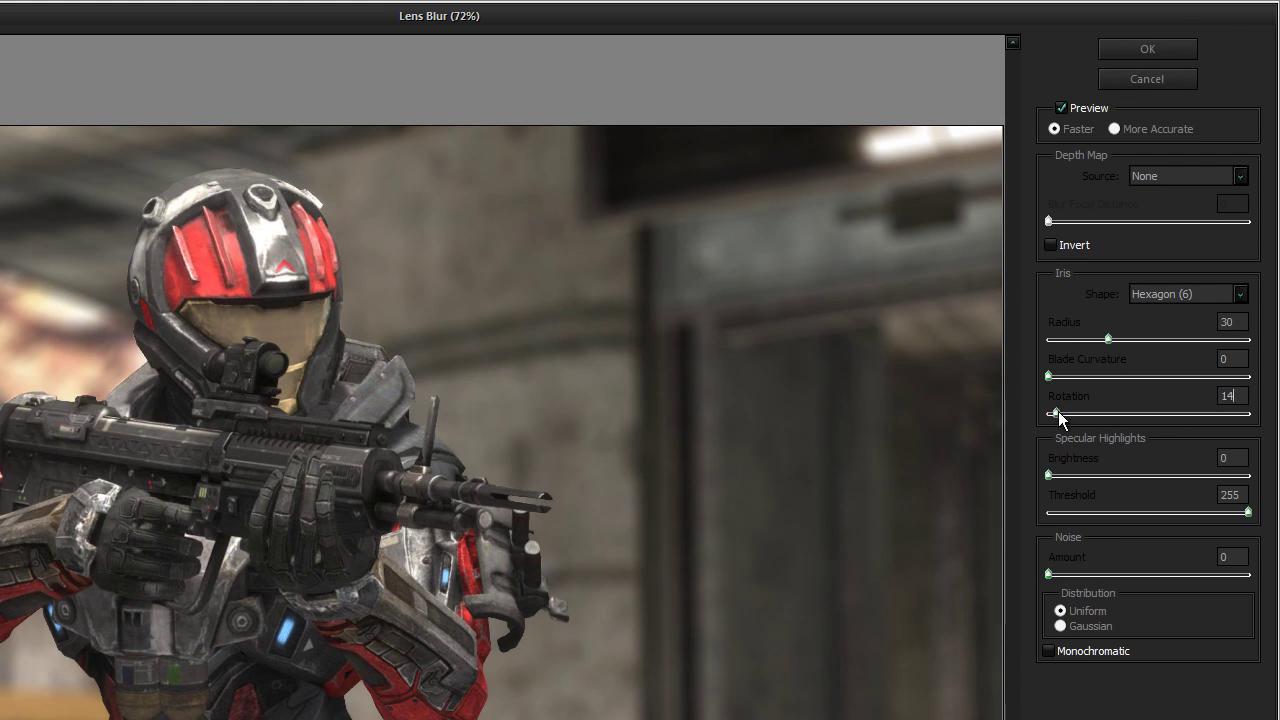
drag(1060, 413, 1058, 412)
mouse_move(1107, 340)
mouse_down()
mouse_move(1053, 345)
mouse_move(1108, 345)
mouse_up()
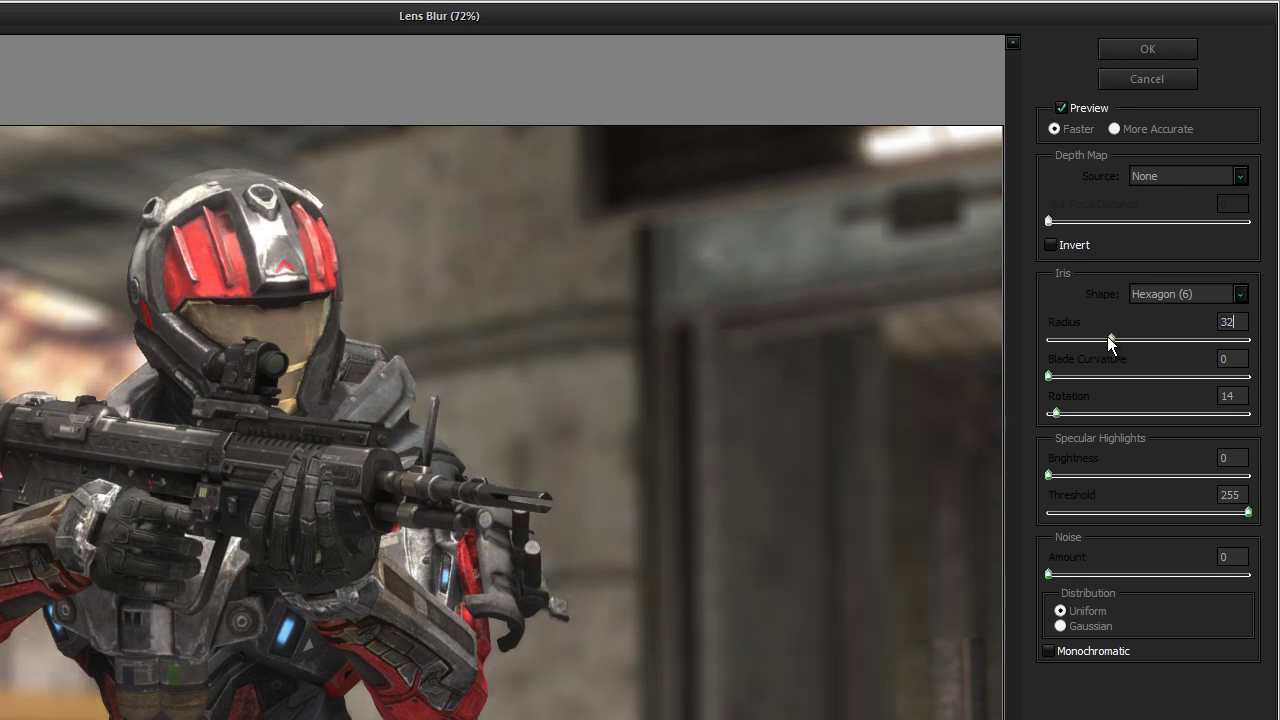
drag(1110, 341, 1103, 345)
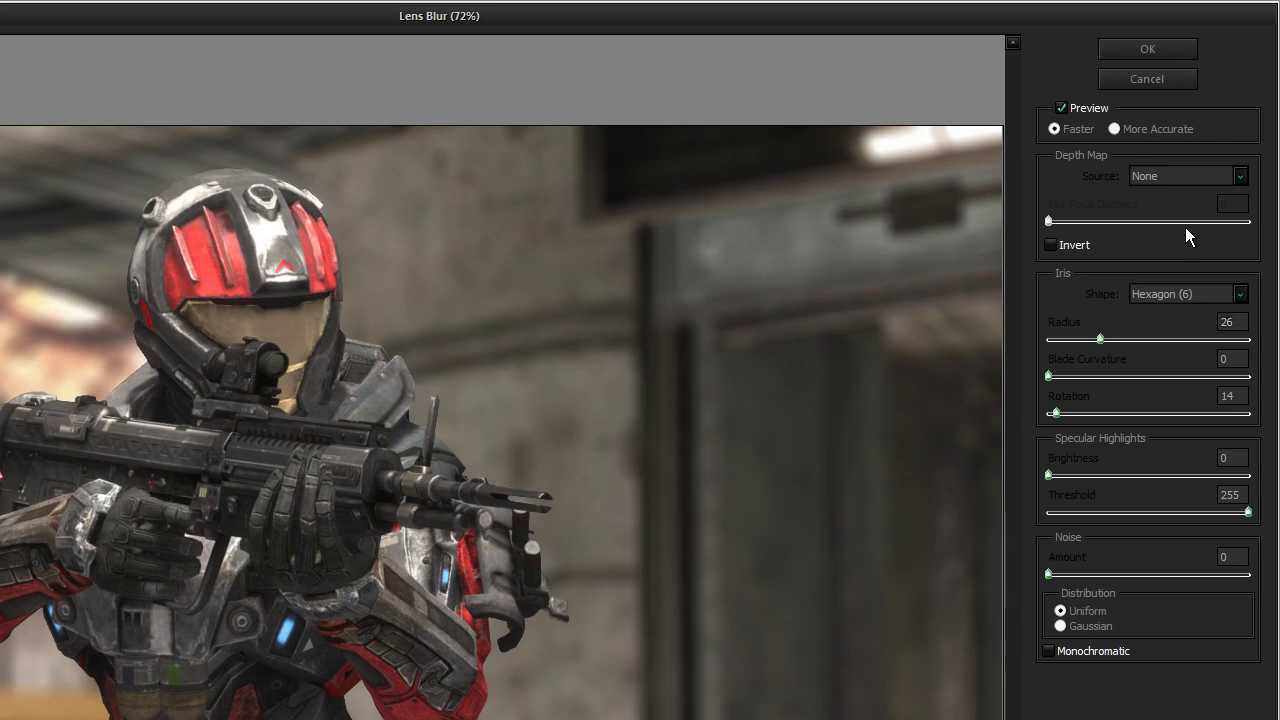
click(1156, 52)
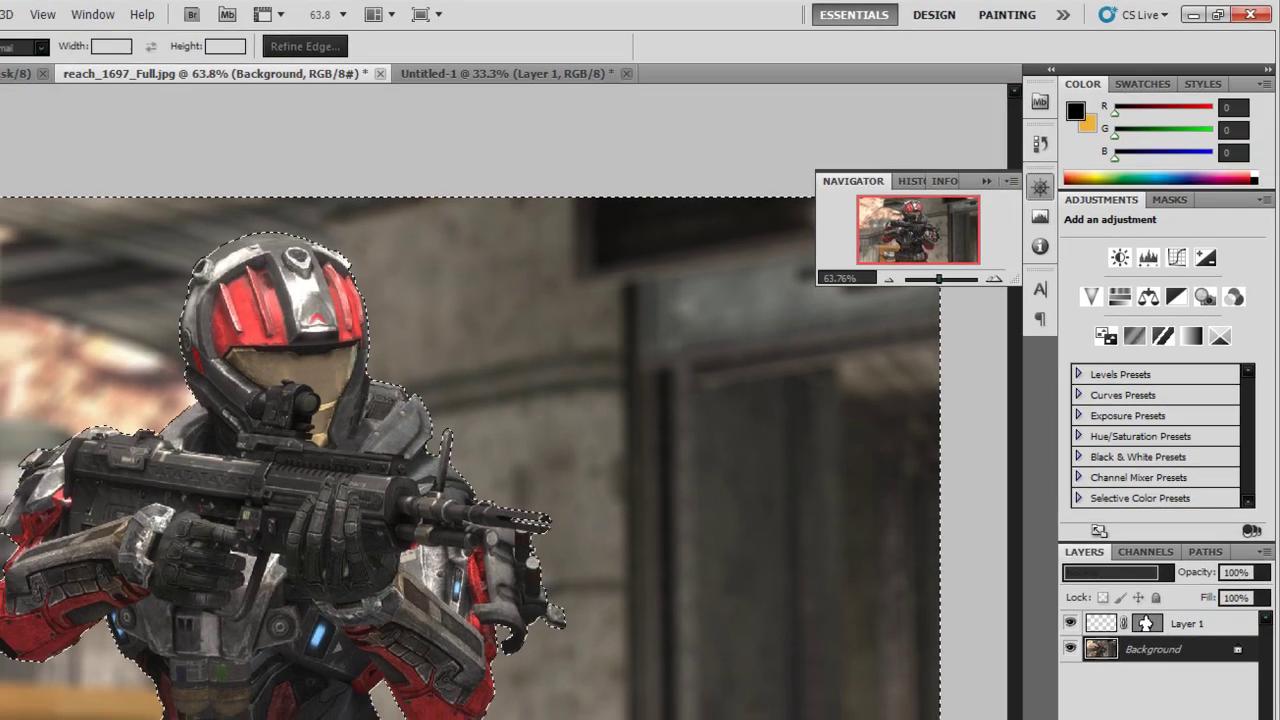
- Deselect, then add a Gradient Map adjustment layer above Layer 1
right_click(101, 130)
click(154, 132)
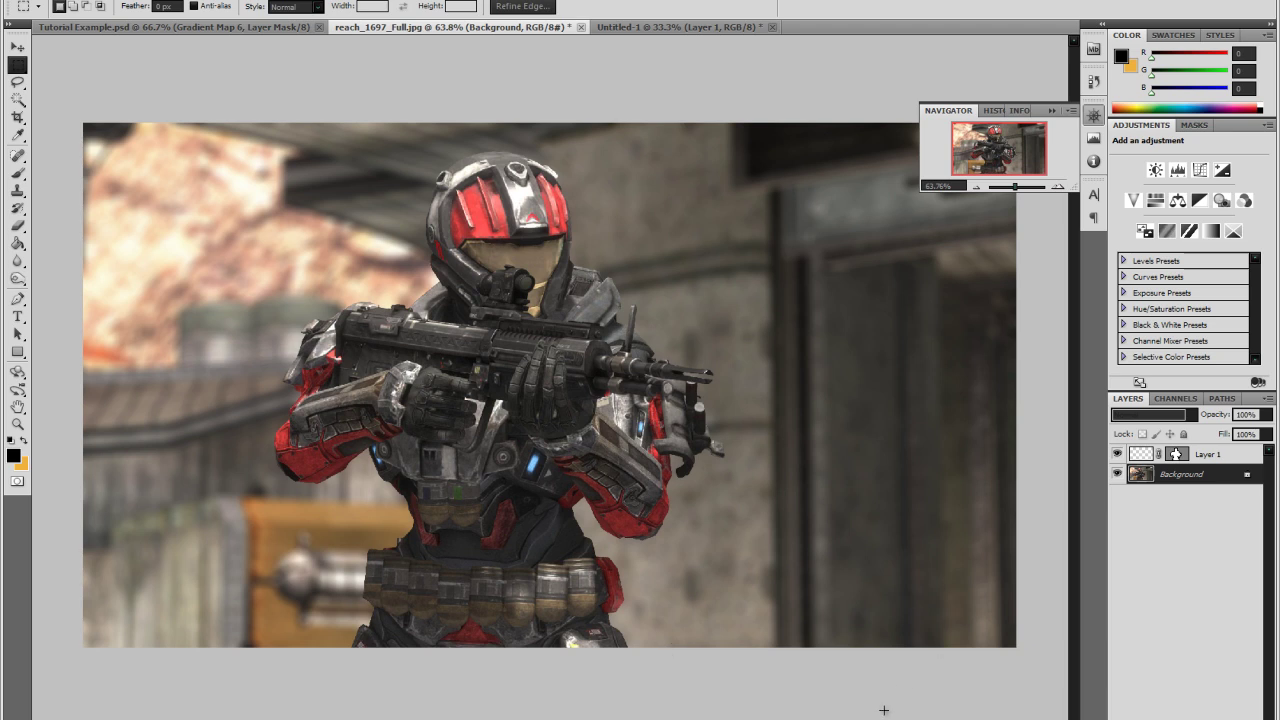
click(1210, 455)
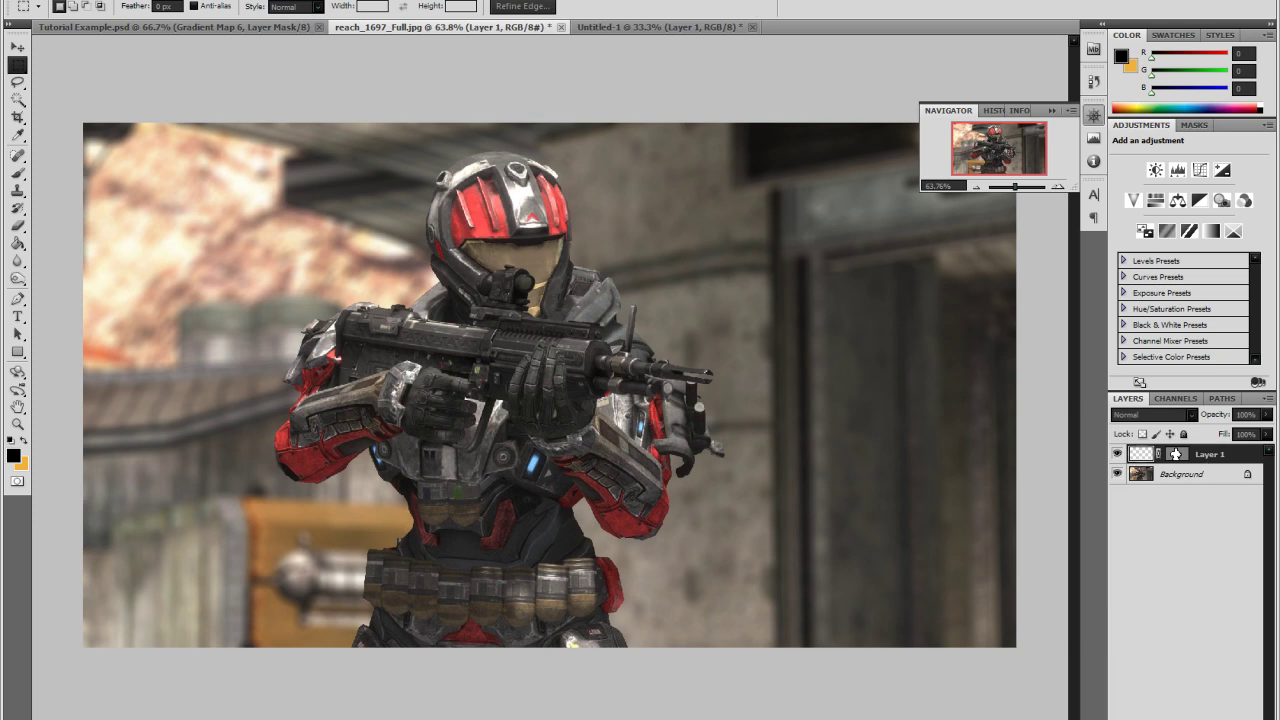
click(1176, 454)
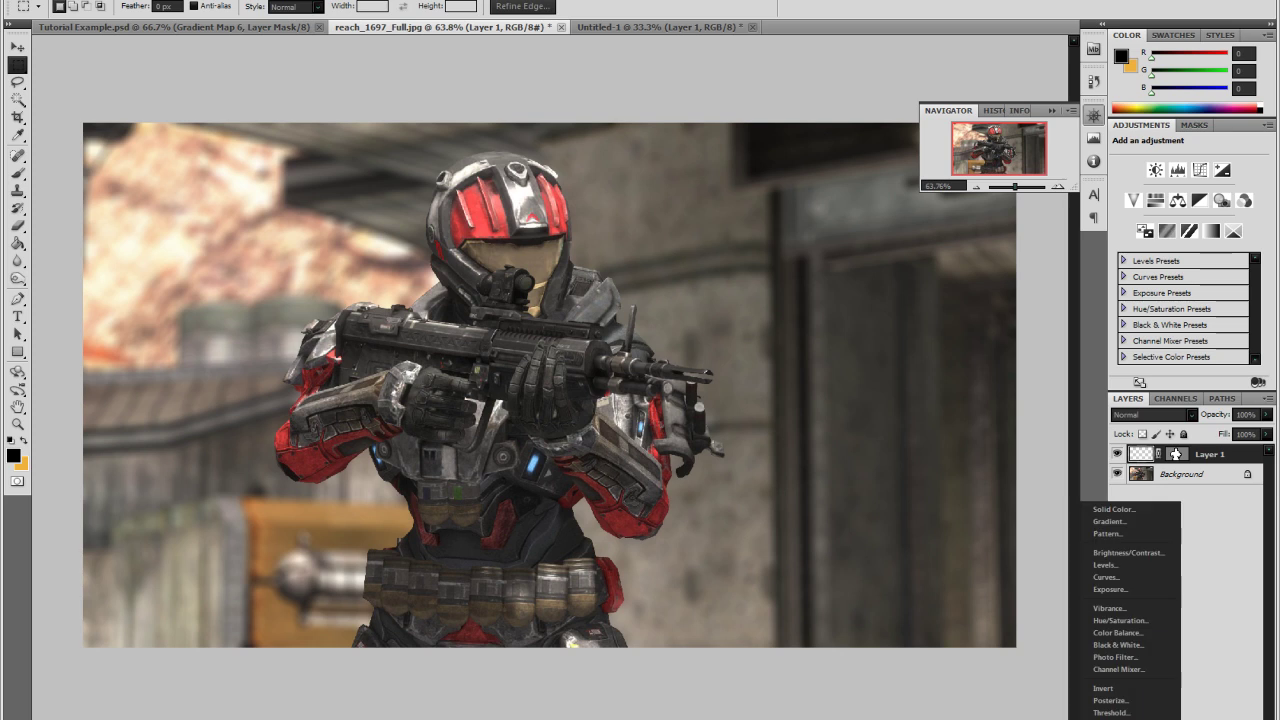
click(1112, 719)
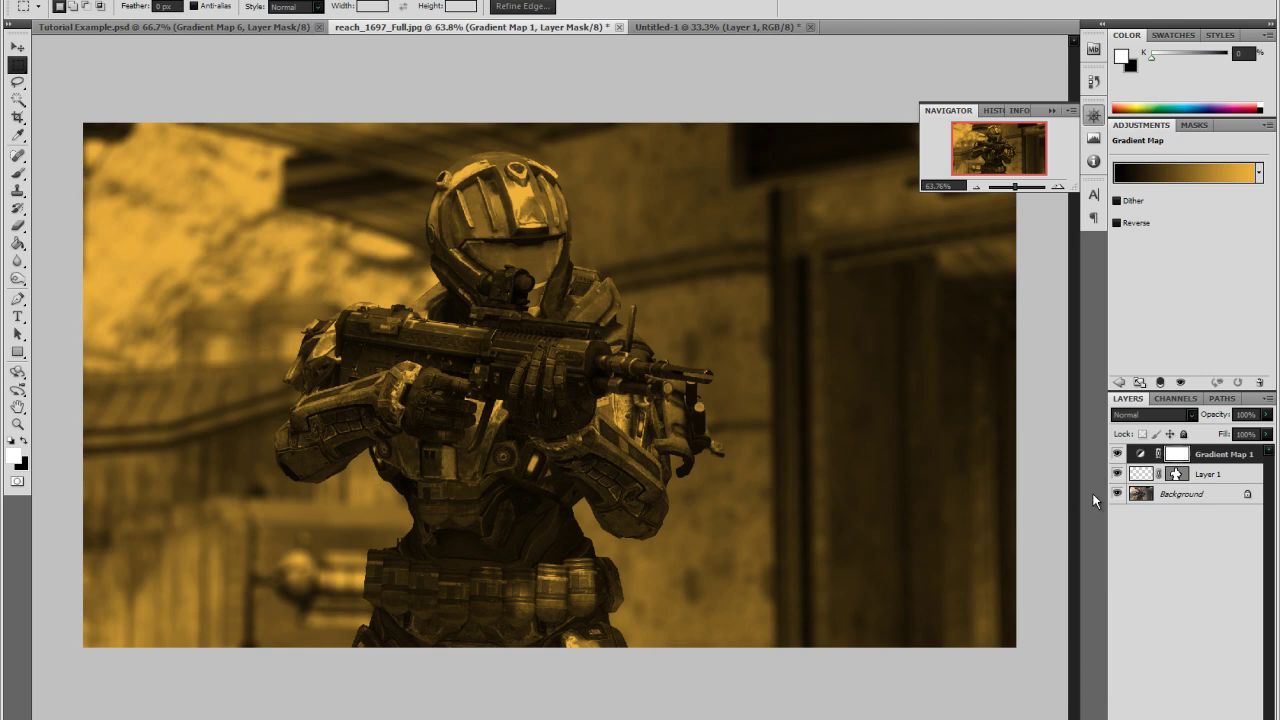
- Give the gradient map the Black, White preset and lower its opacity to 25%
click(1213, 182)
click(718, 389)
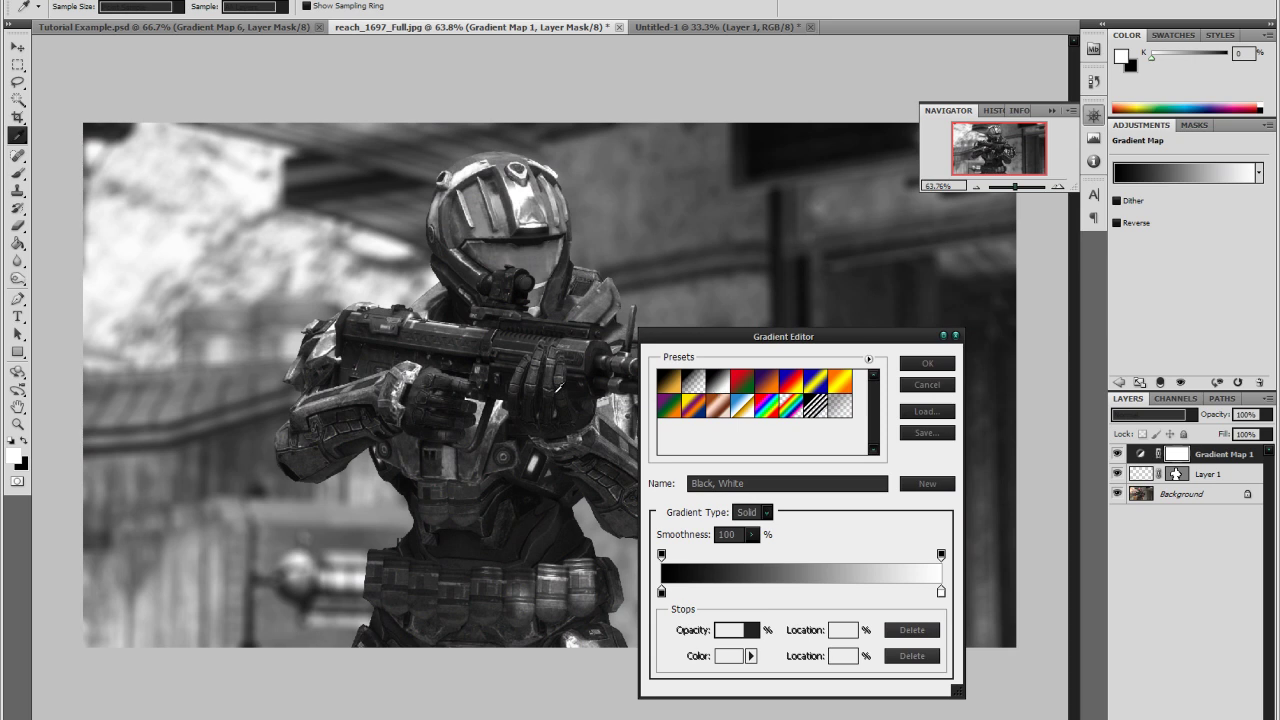
click(903, 366)
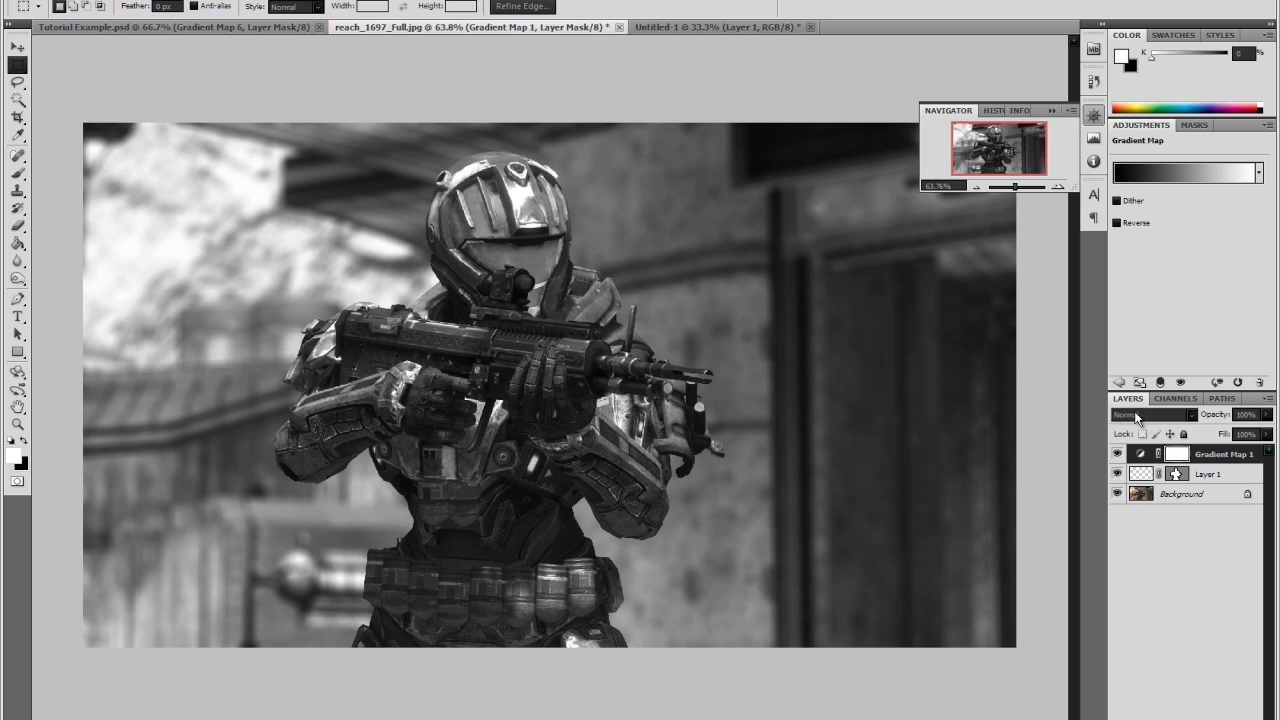
click(1268, 416)
drag(1266, 432, 1206, 432)
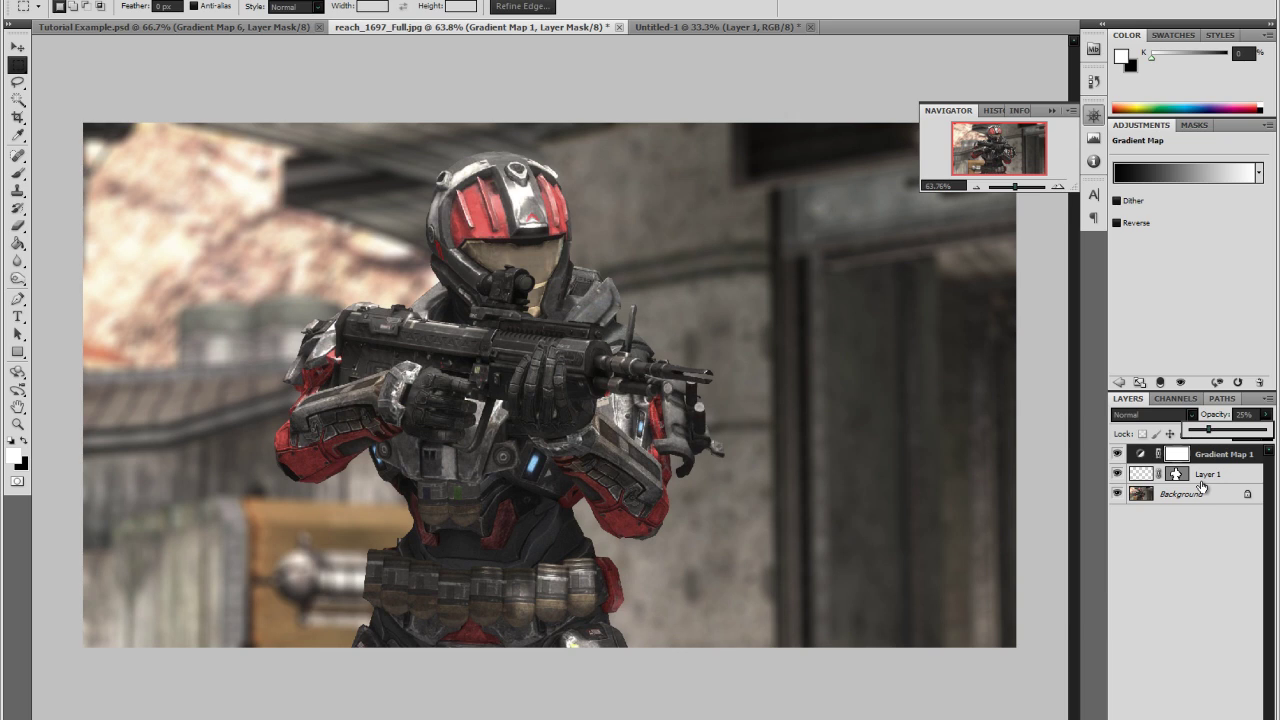
click(1220, 455)
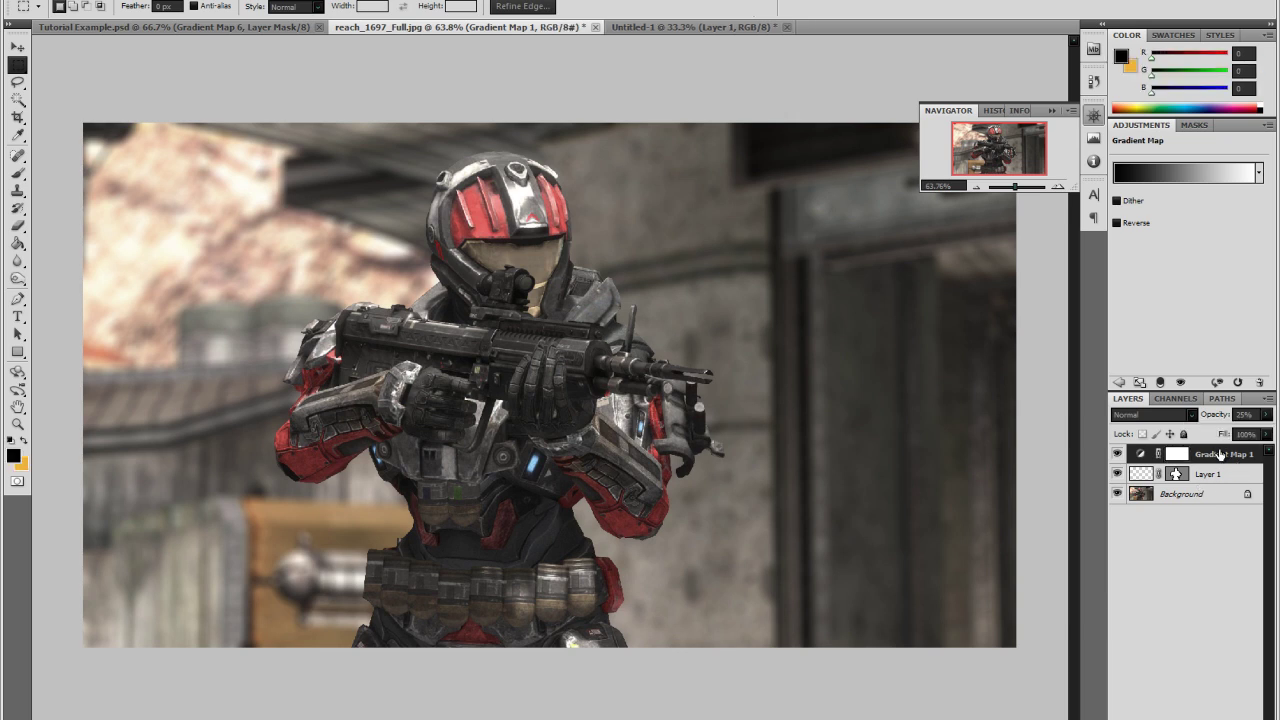
- Add Gradient Map 2 with a black to blue-grey (#6e838a) gradient
click(1182, 718)
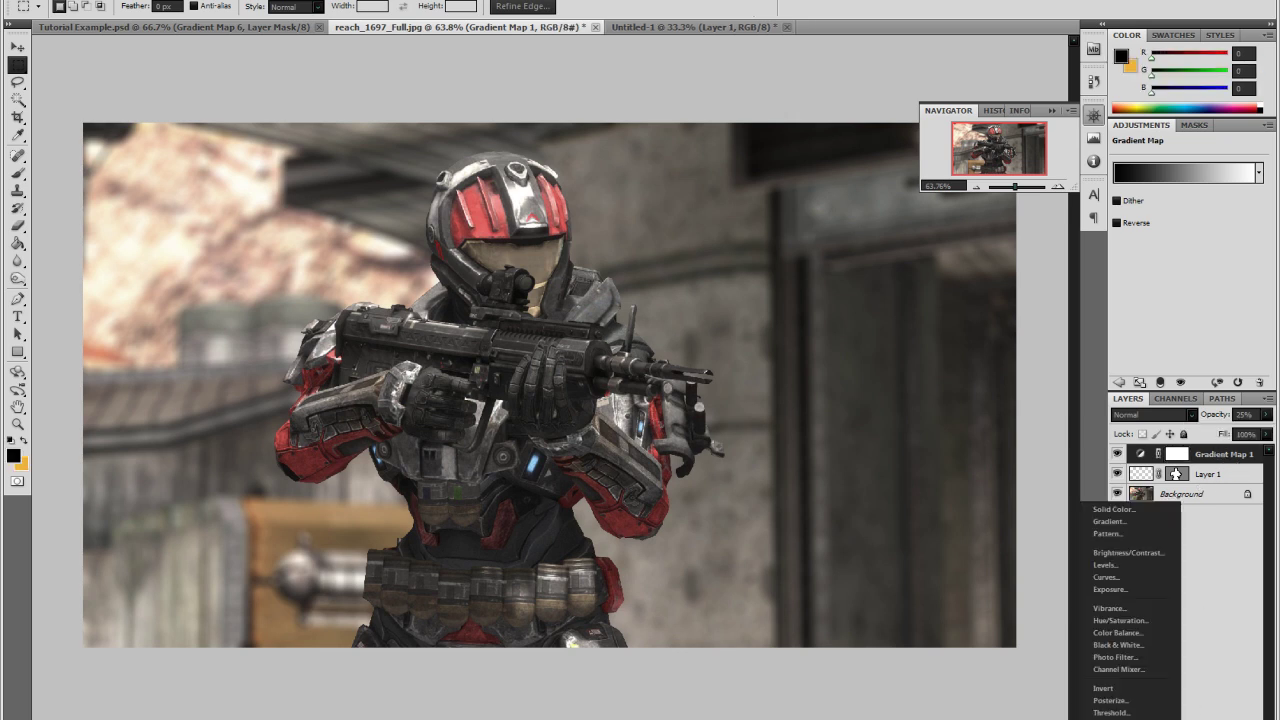
click(1110, 719)
click(1204, 178)
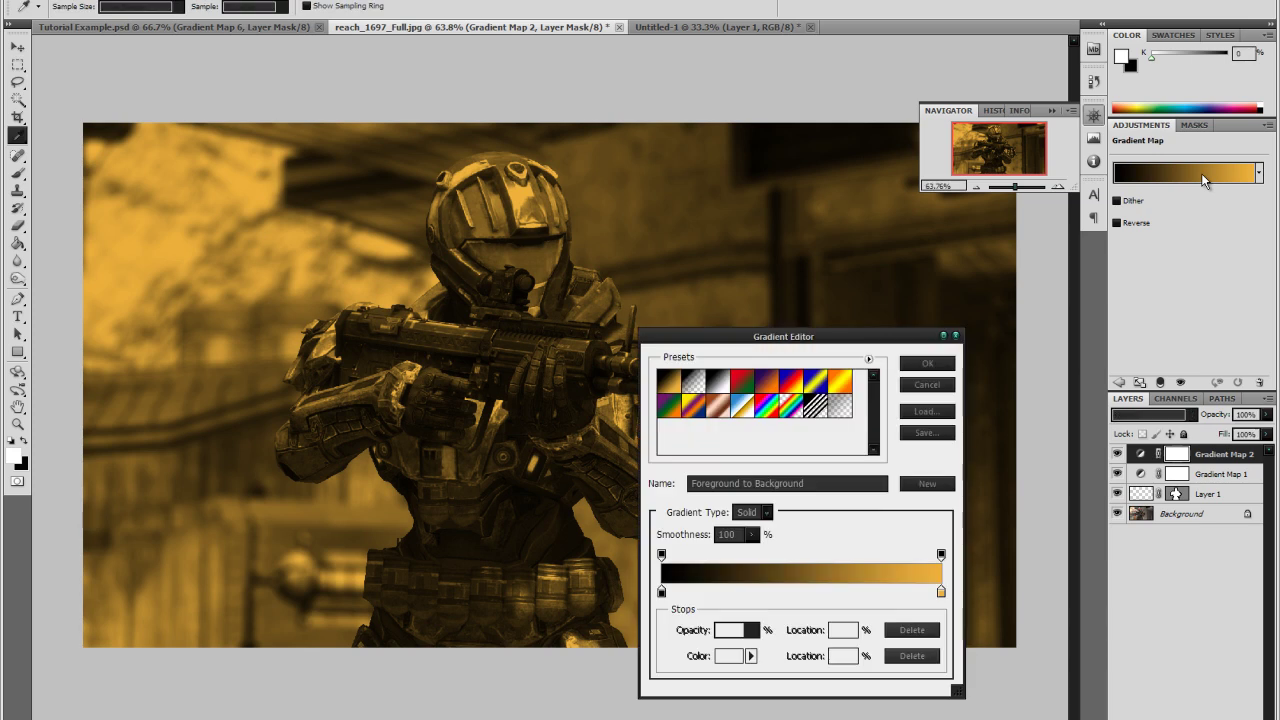
click(718, 388)
double_click(940, 592)
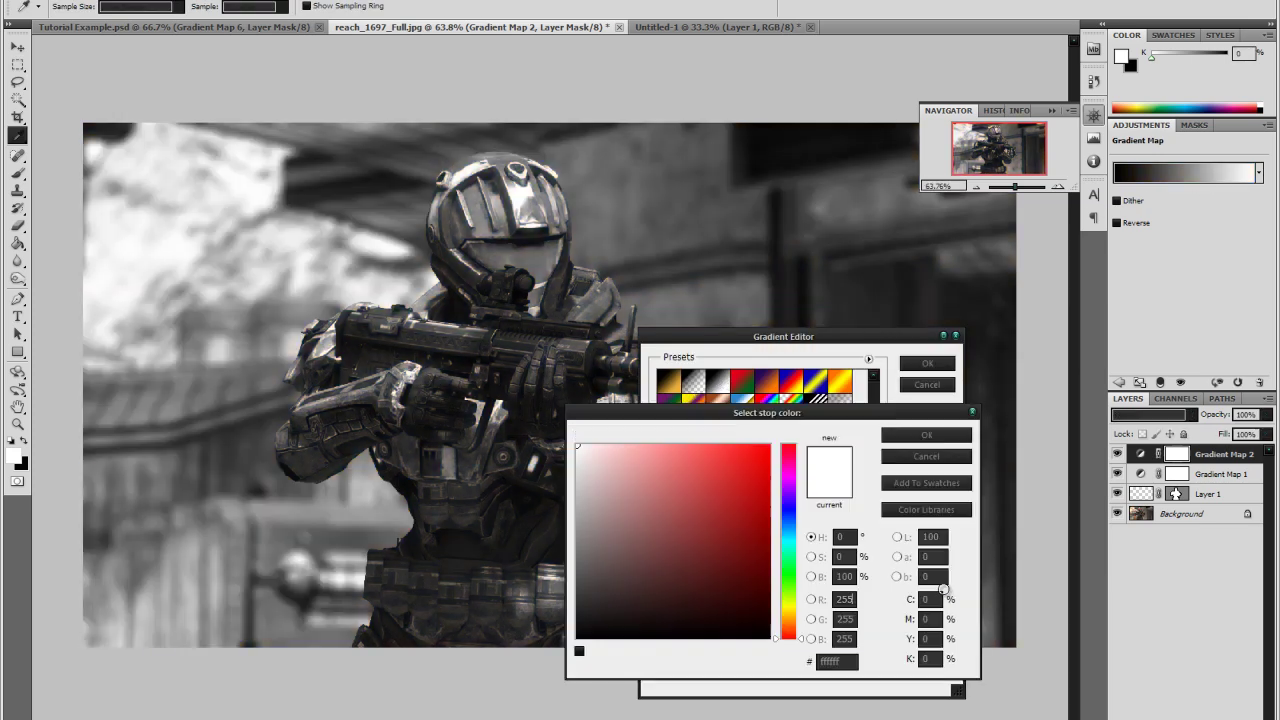
mouse_move(790, 526)
mouse_down()
mouse_move(795, 540)
mouse_move(634, 571)
mouse_move(618, 536)
mouse_up()
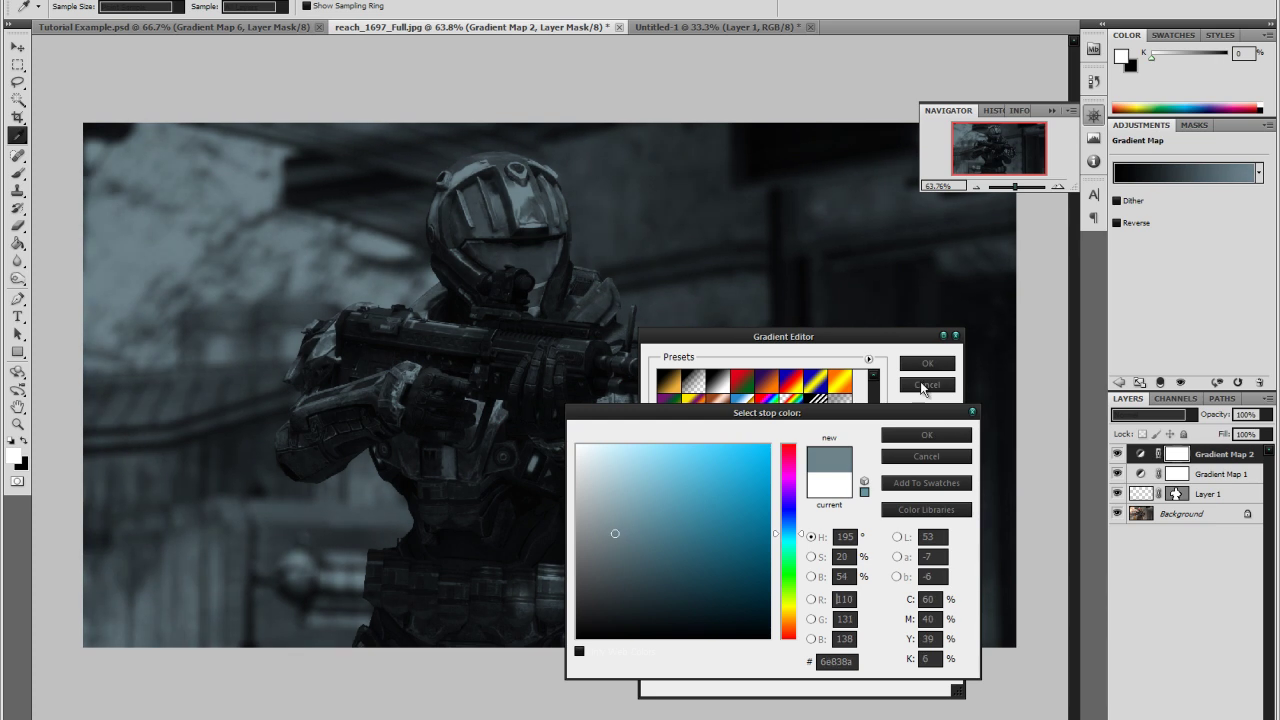
click(927, 436)
click(927, 364)
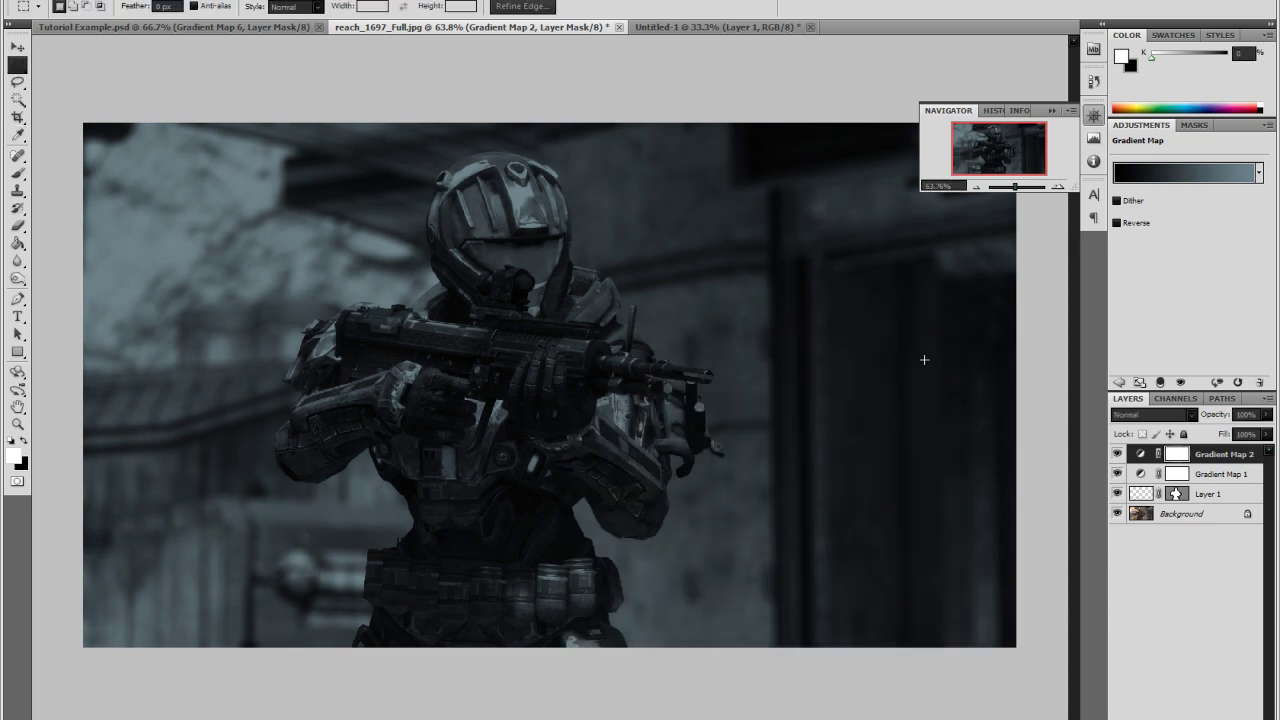
- Blend Gradient Map 2 in Color mode at 15% opacity
click(1187, 415)
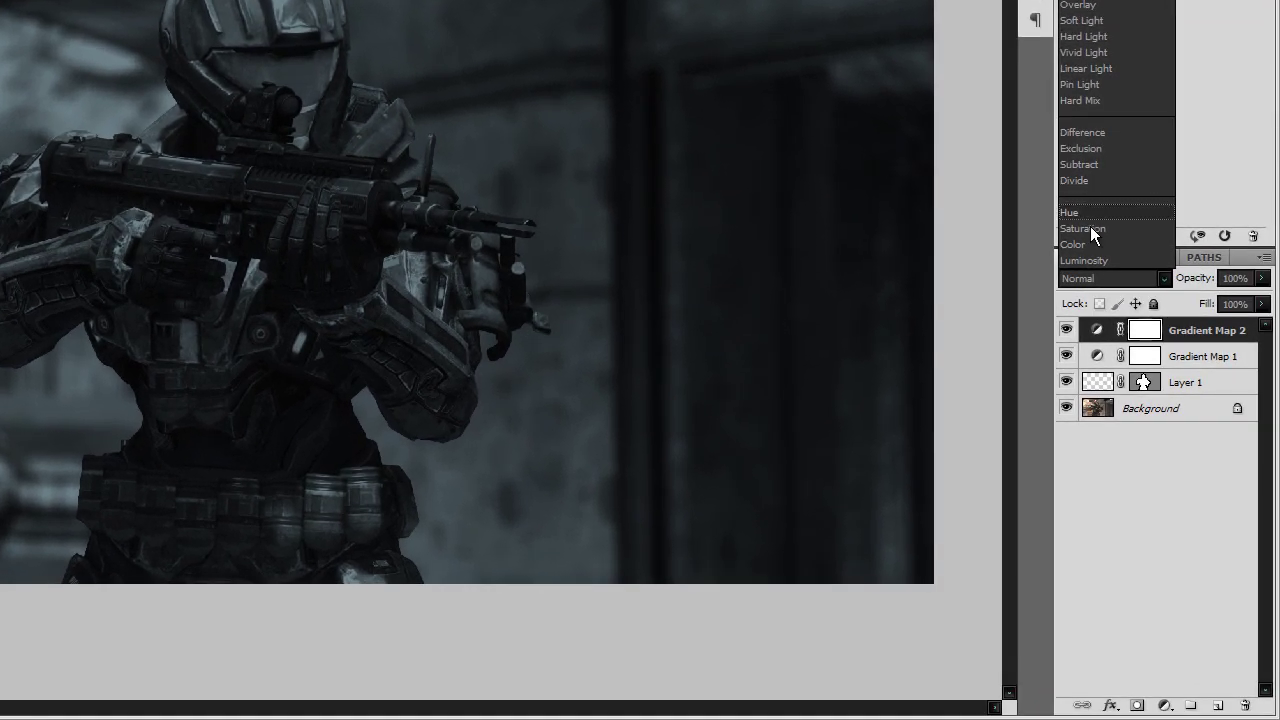
click(1084, 248)
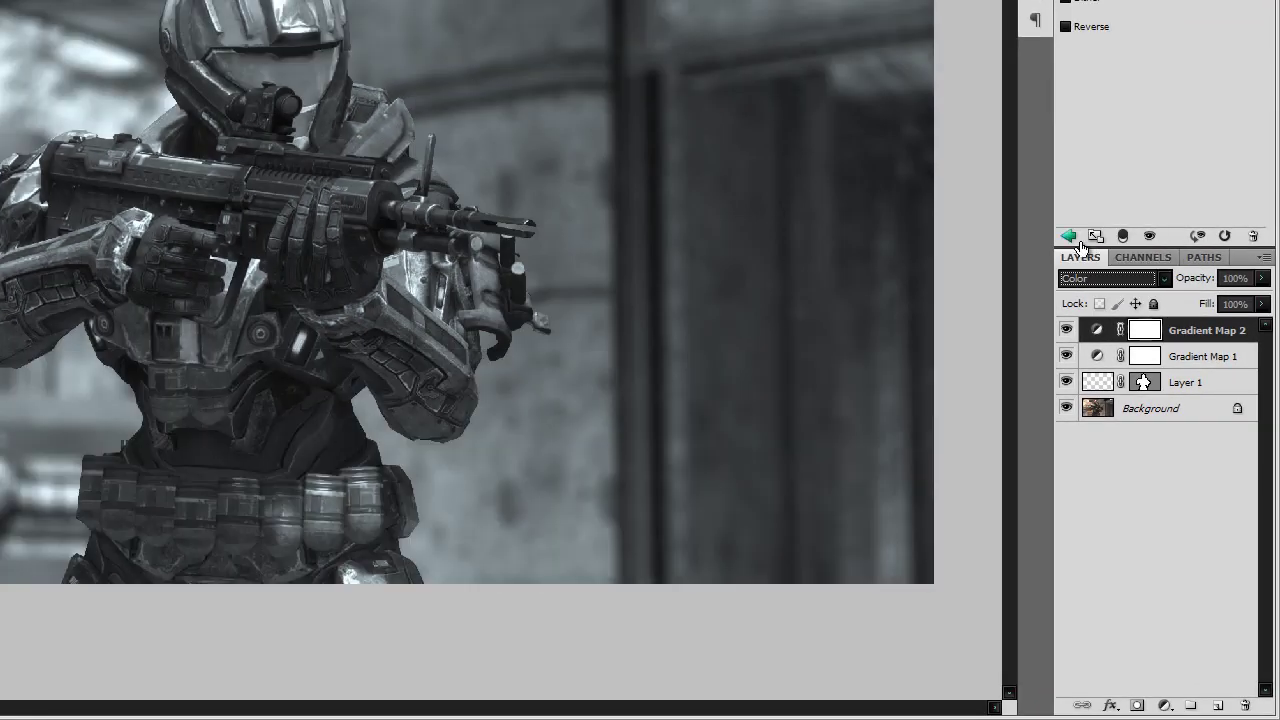
click(1261, 278)
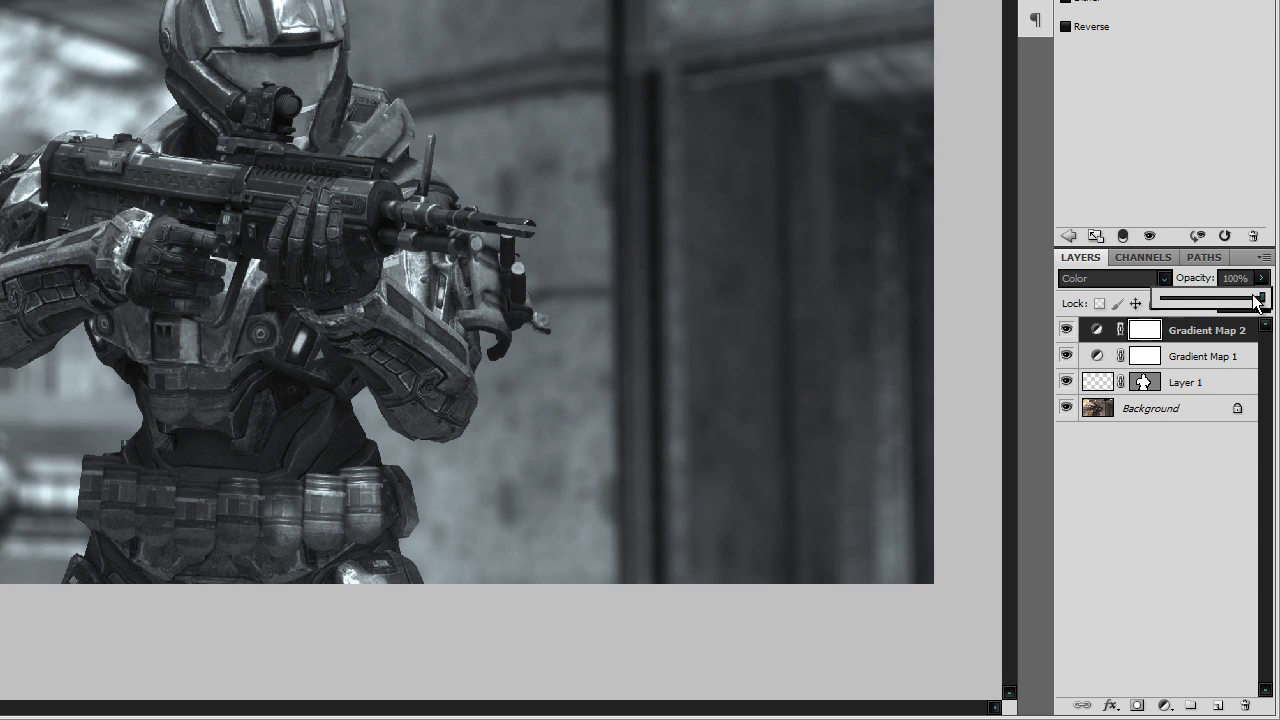
drag(1257, 302, 1174, 297)
- Add Gradient Map 3 from the Black, White preset and make its start stop bright green
click(1164, 705)
click(1108, 690)
click(1150, 3)
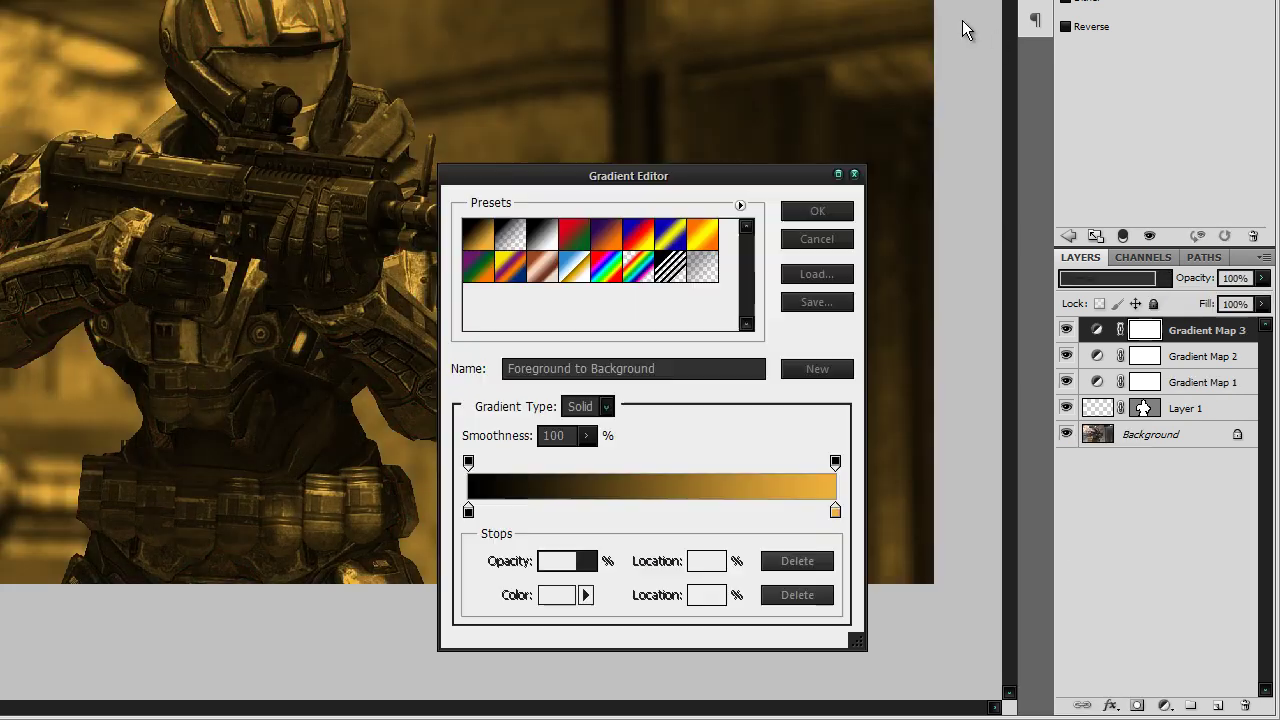
click(600, 240)
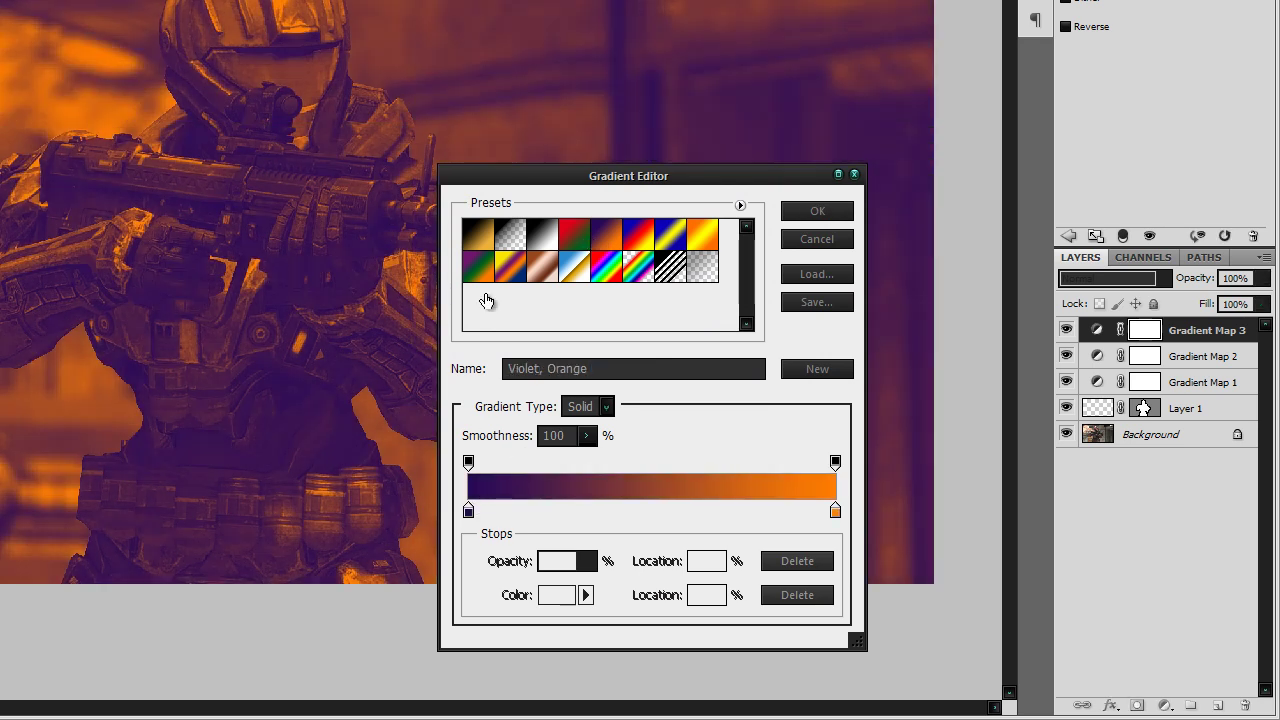
click(541, 234)
click(467, 507)
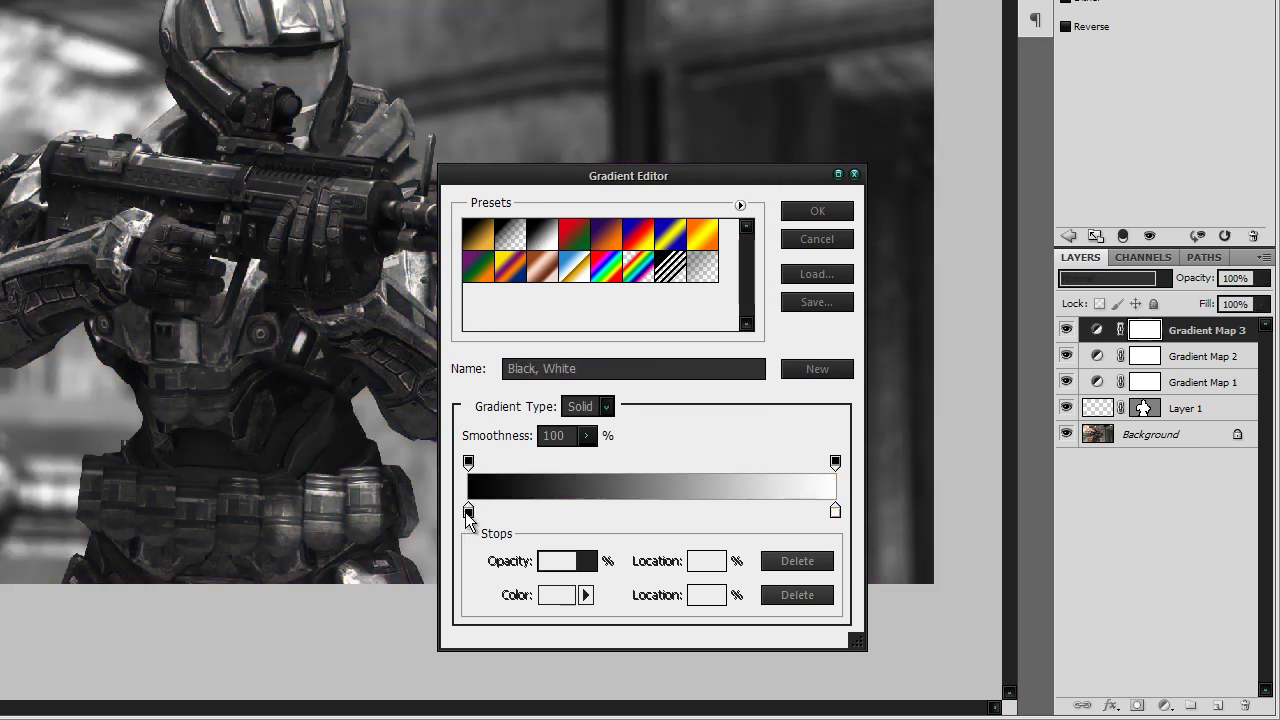
double_click(468, 507)
click(635, 492)
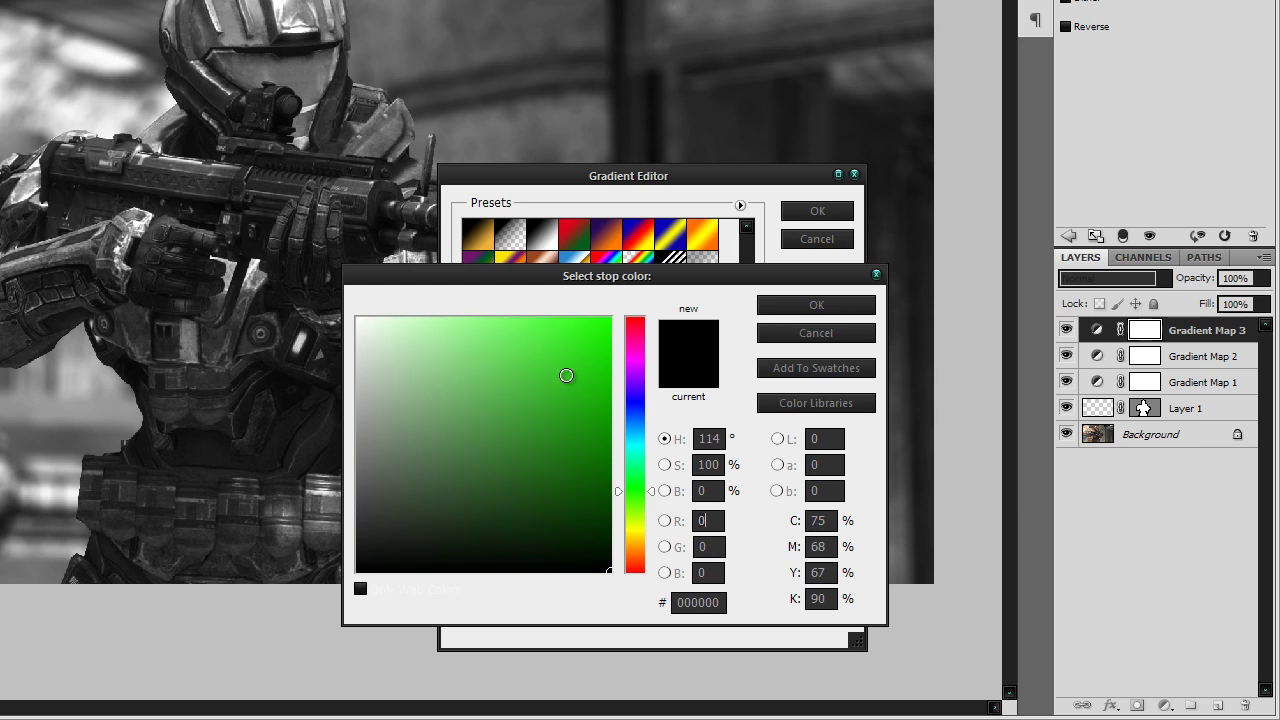
drag(557, 371, 666, 286)
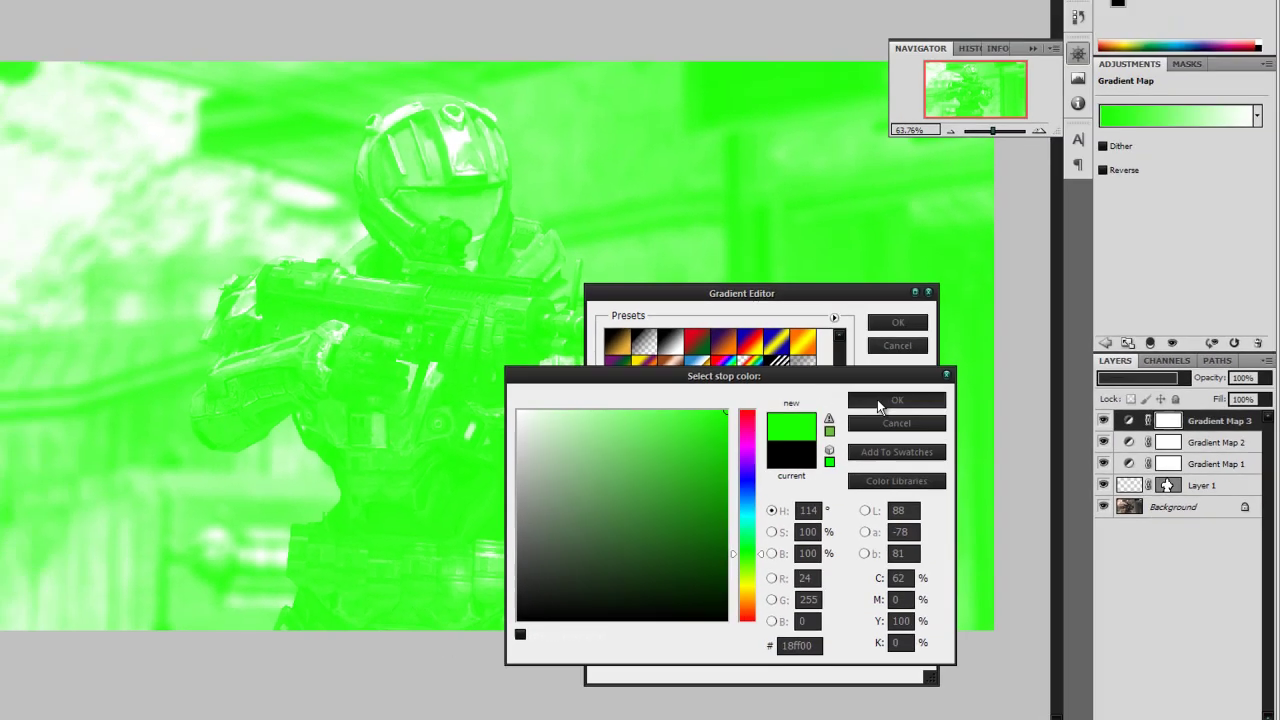
click(800, 318)
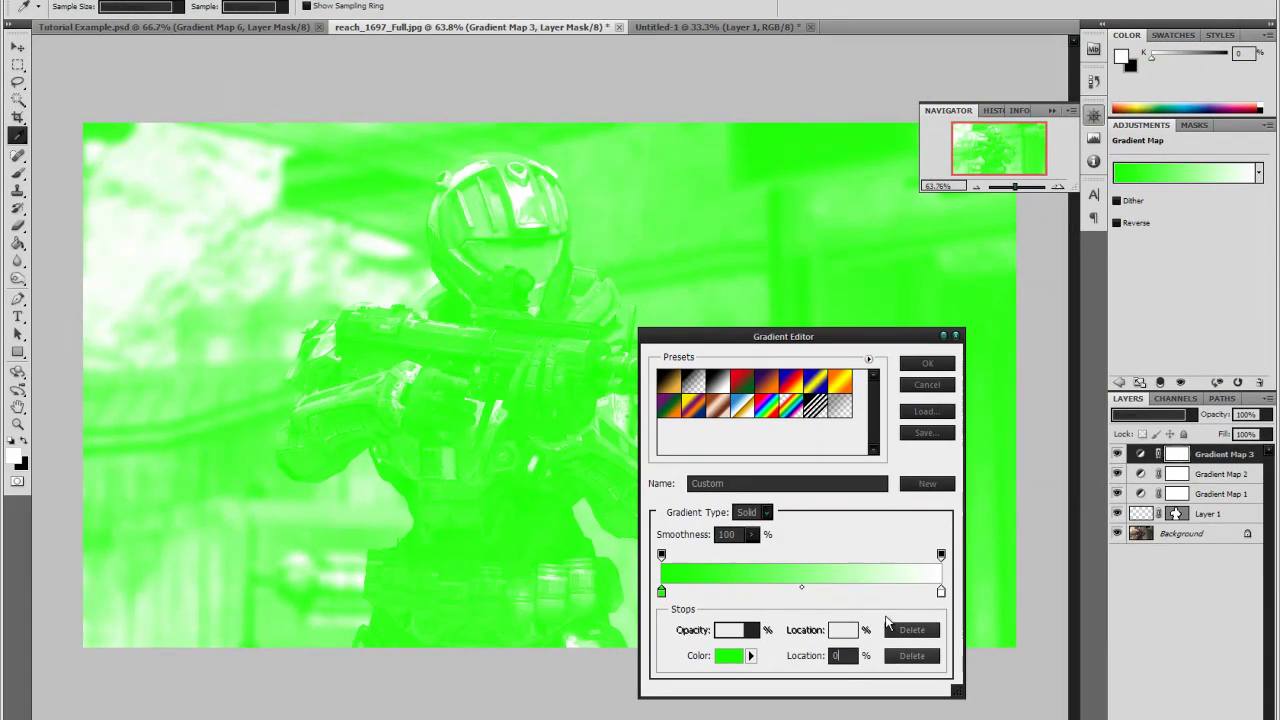
- Set the end stop to blue (#0c00ff), completing the green-to-blue gradient
double_click(841, 512)
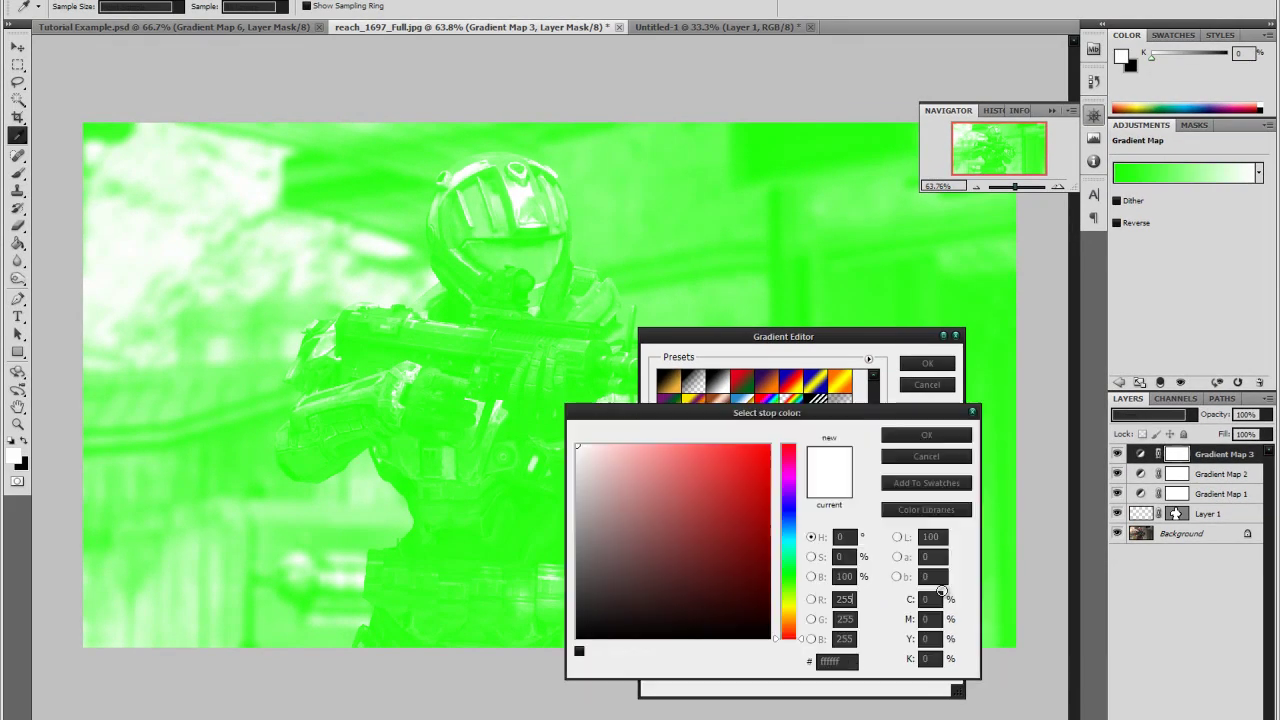
click(789, 507)
drag(711, 491, 768, 446)
click(930, 434)
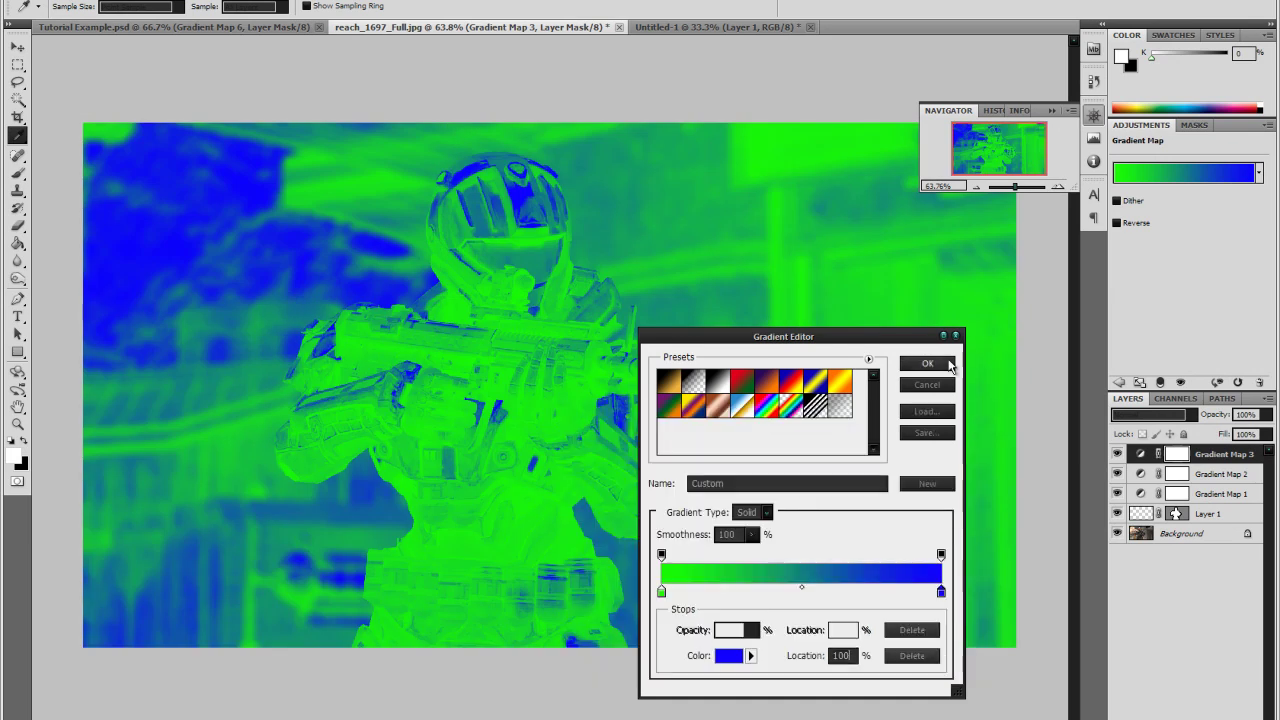
click(928, 363)
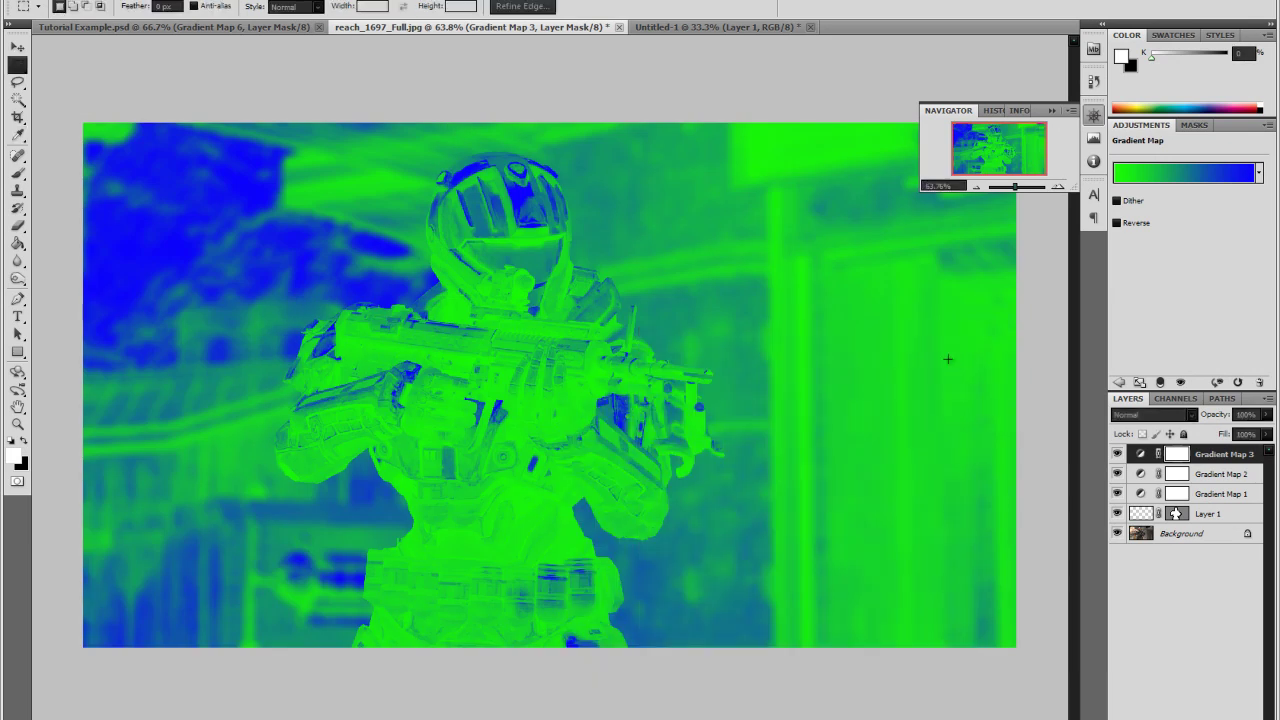
- Blend Gradient Map 3 in Hue mode at 26% opacity with Reverse ticked
click(1150, 414)
click(1136, 366)
click(1266, 414)
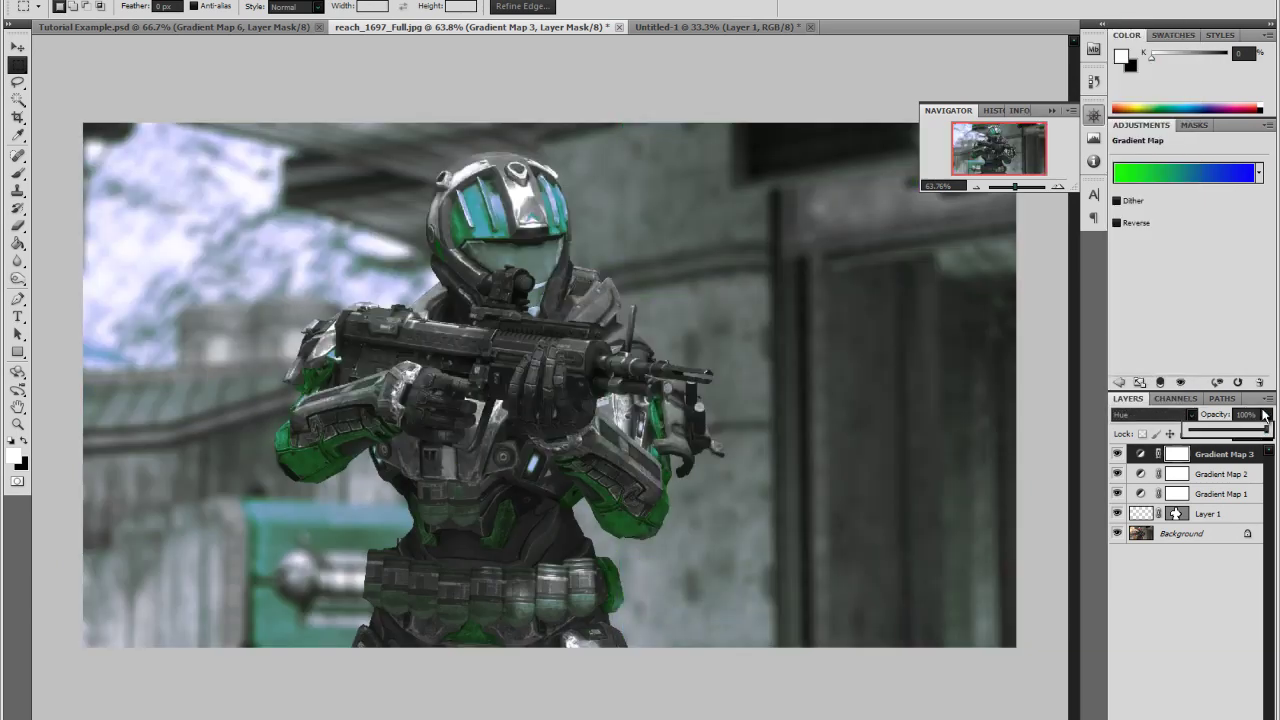
drag(1259, 430, 1211, 432)
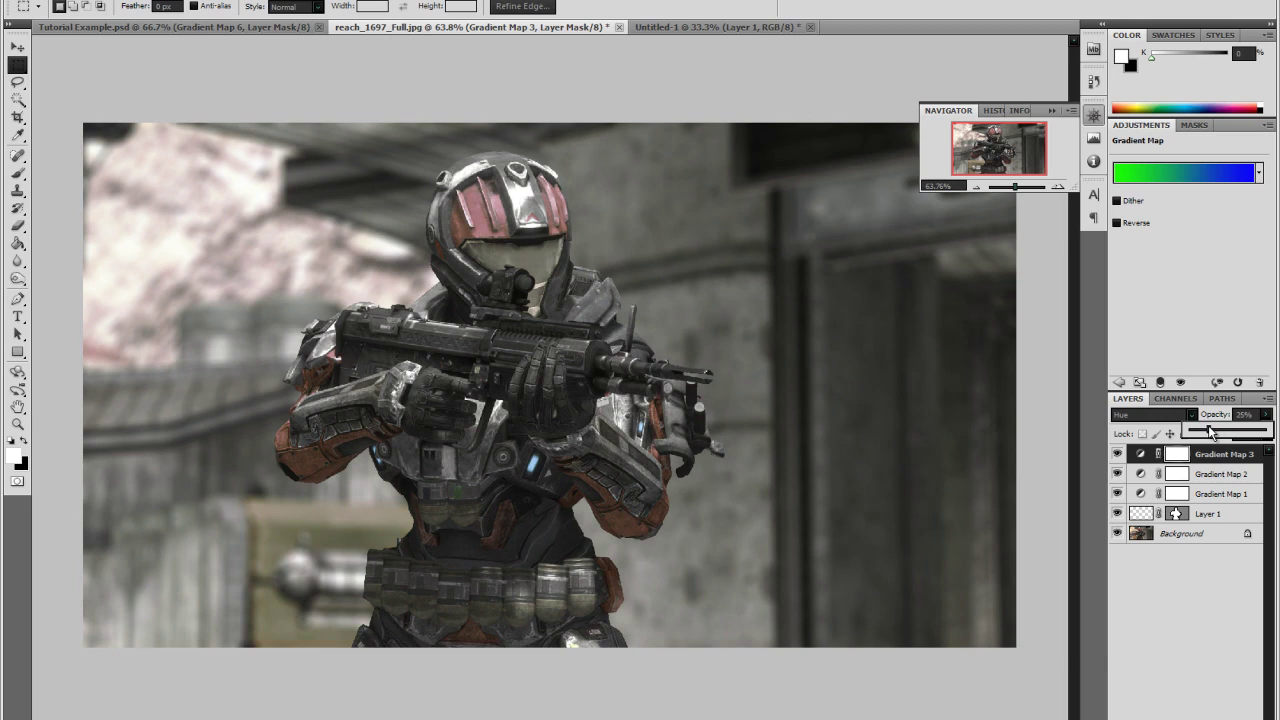
click(1136, 224)
click(1118, 224)
click(1118, 224)
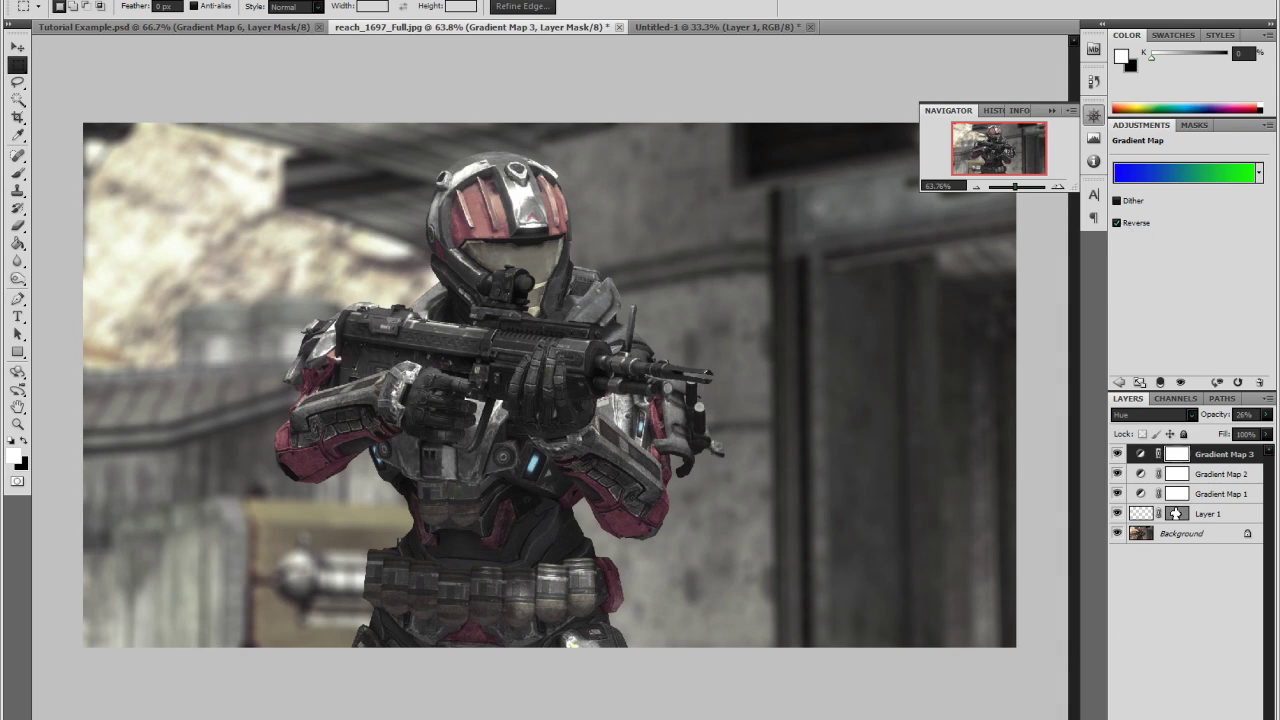
- Add Gradient Map 4 using the Violet, Orange gradient preset
click(1160, 712)
click(1130, 700)
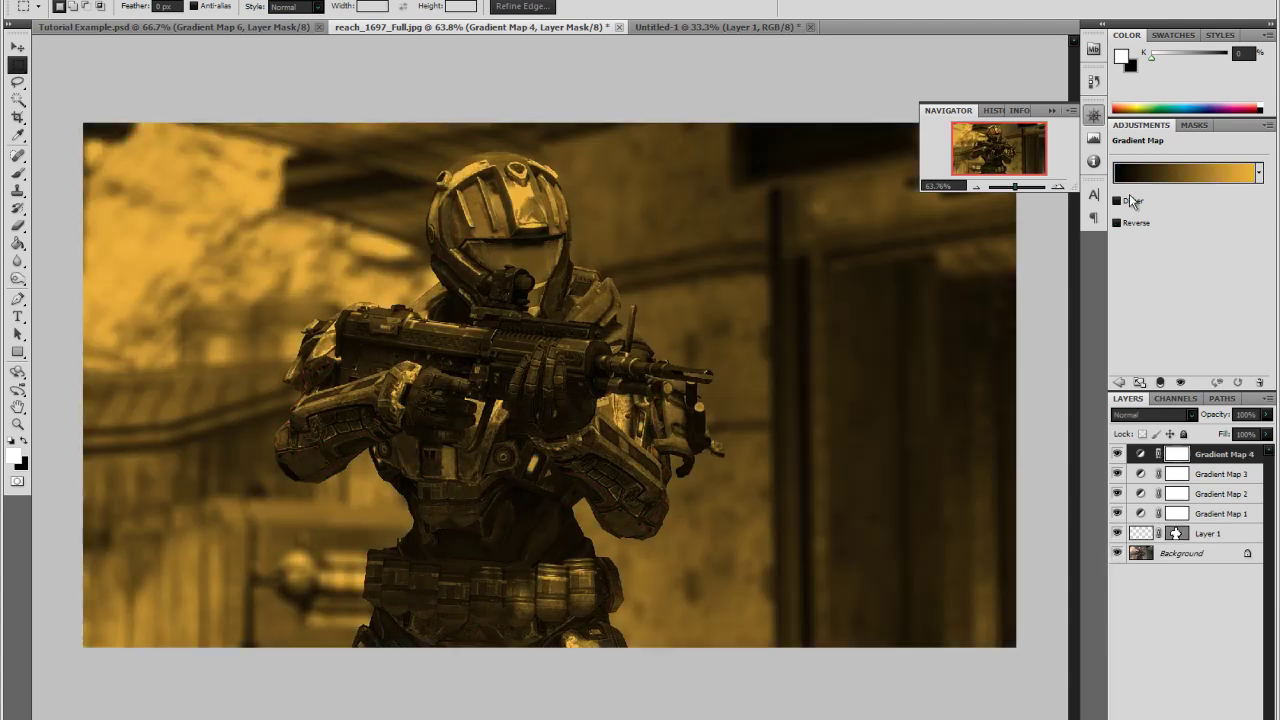
click(1135, 175)
click(772, 385)
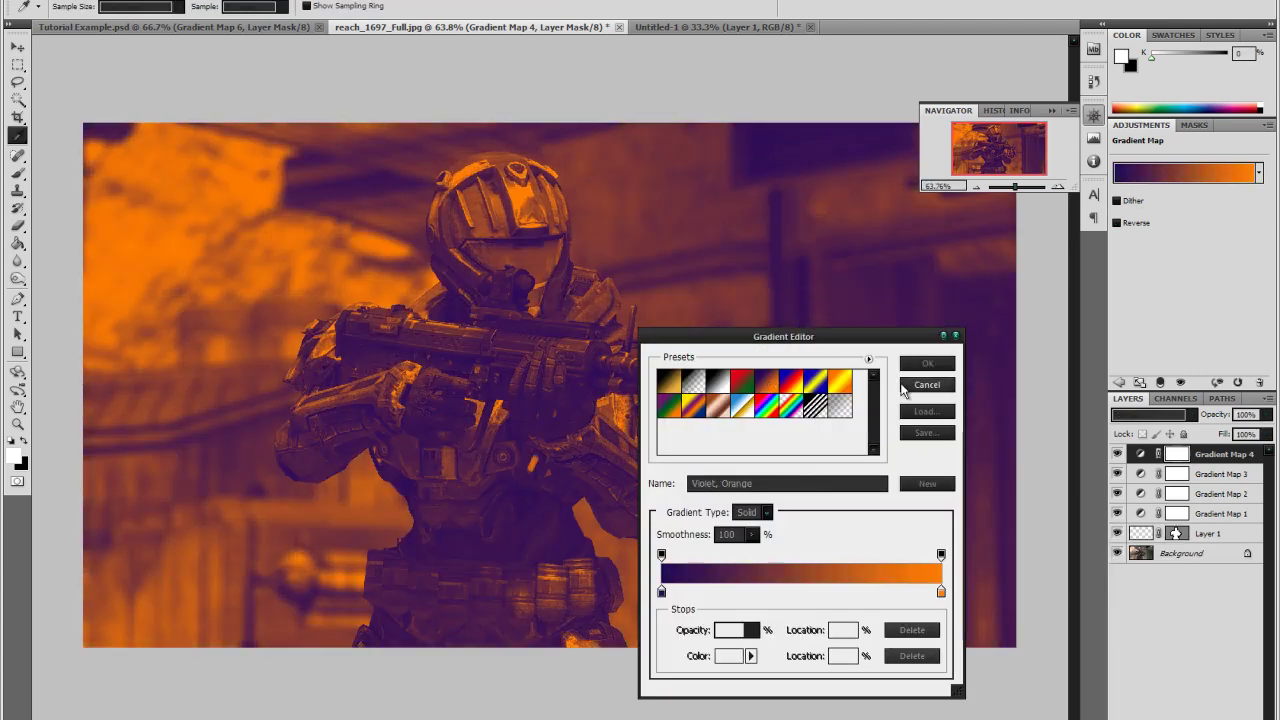
click(926, 364)
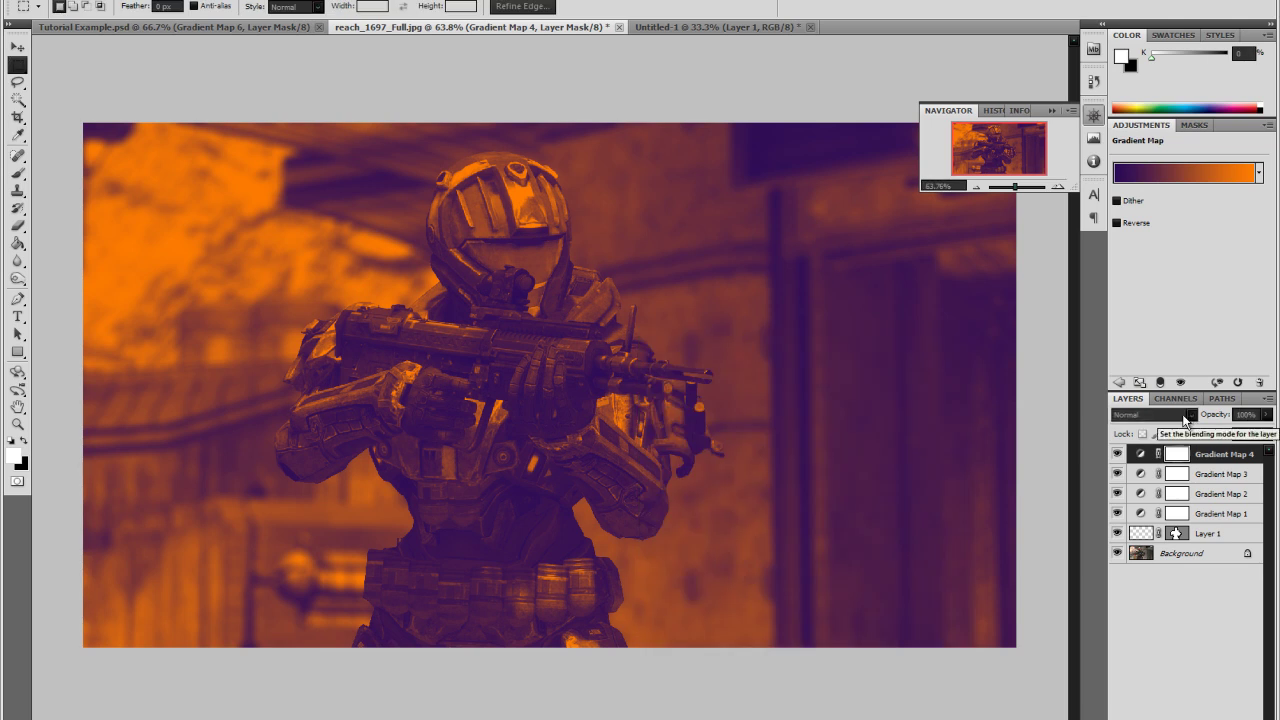
- Blend Gradient Map 4 as Soft Light at 75% opacity, then add Gradient Map 5
click(1181, 417)
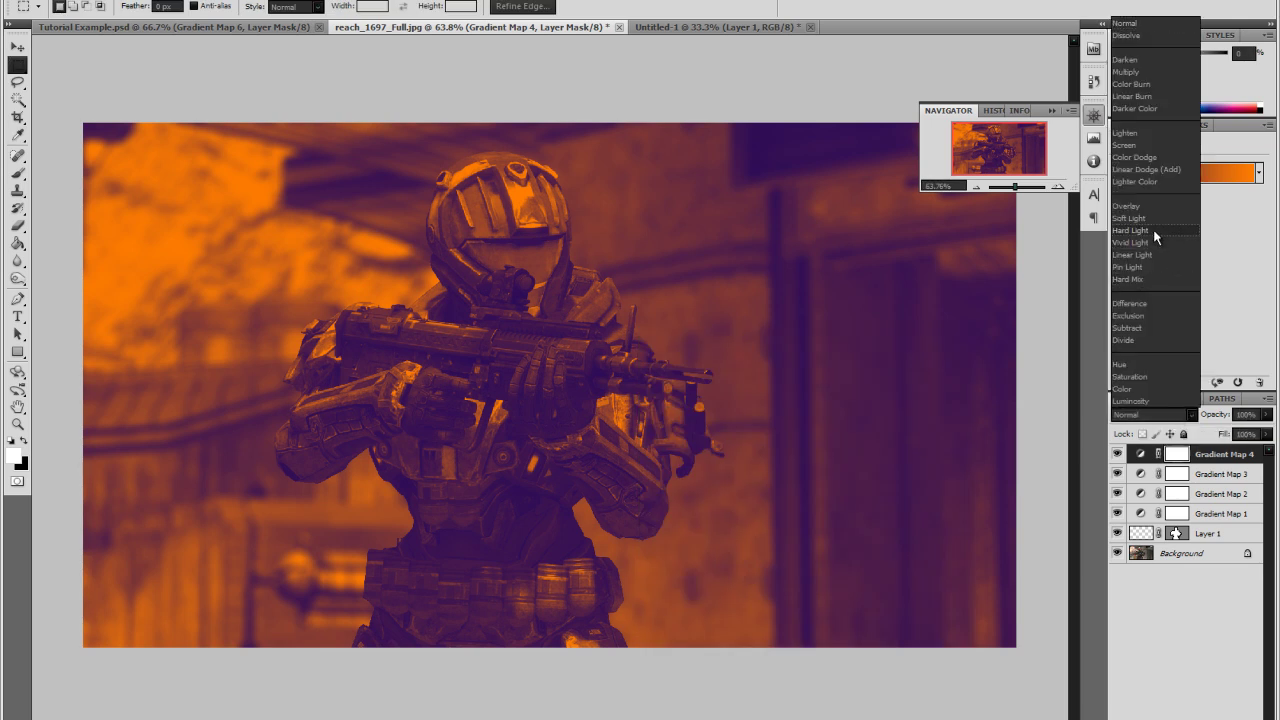
click(1155, 220)
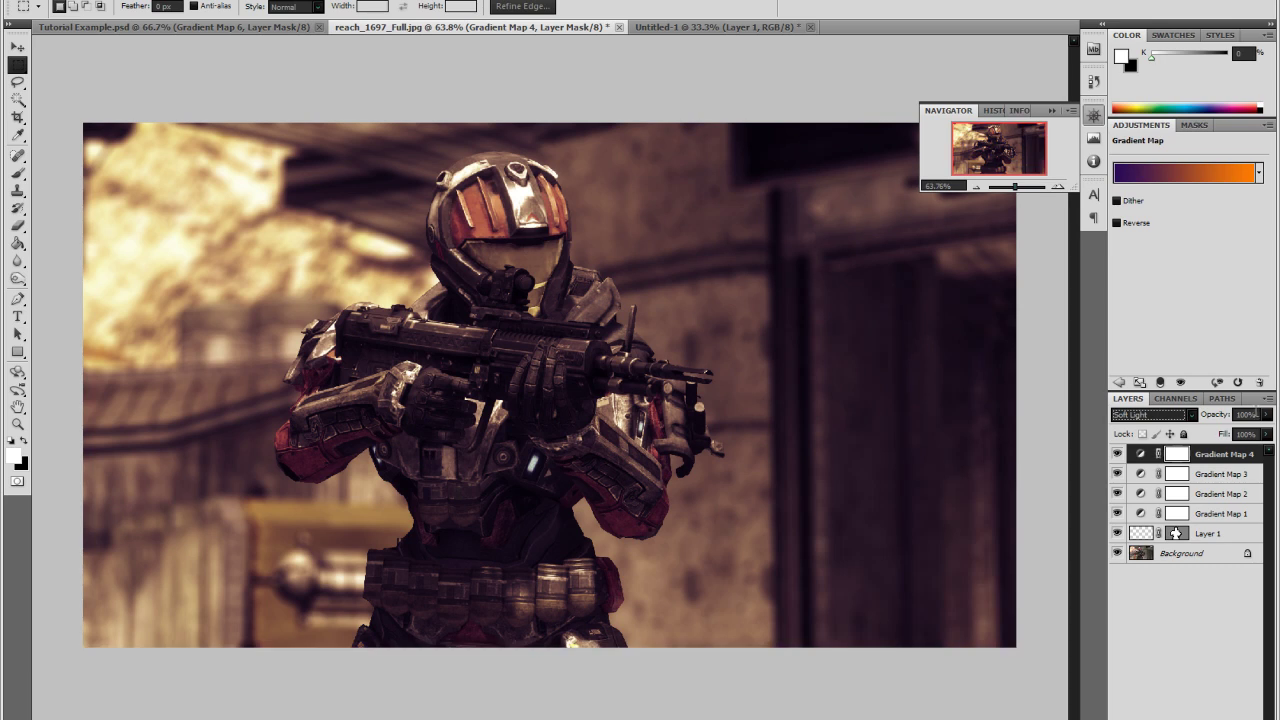
click(1263, 420)
drag(1265, 432, 1249, 436)
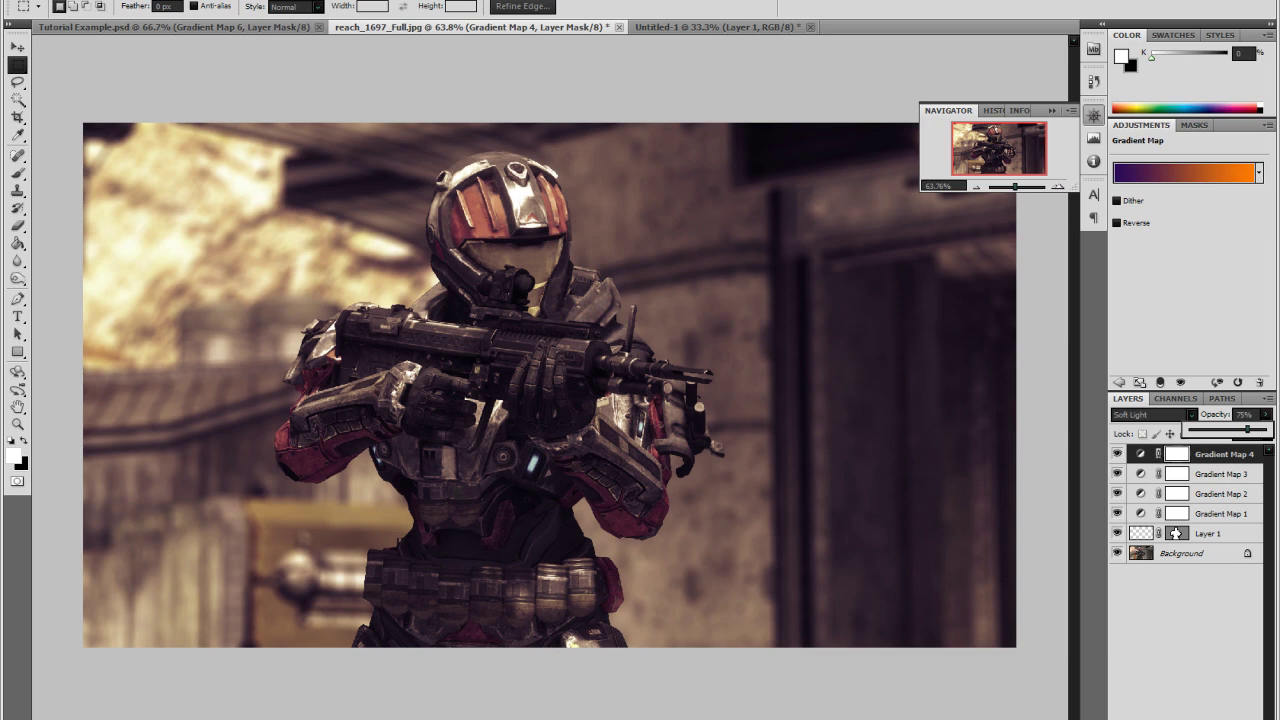
click(1160, 712)
click(1130, 700)
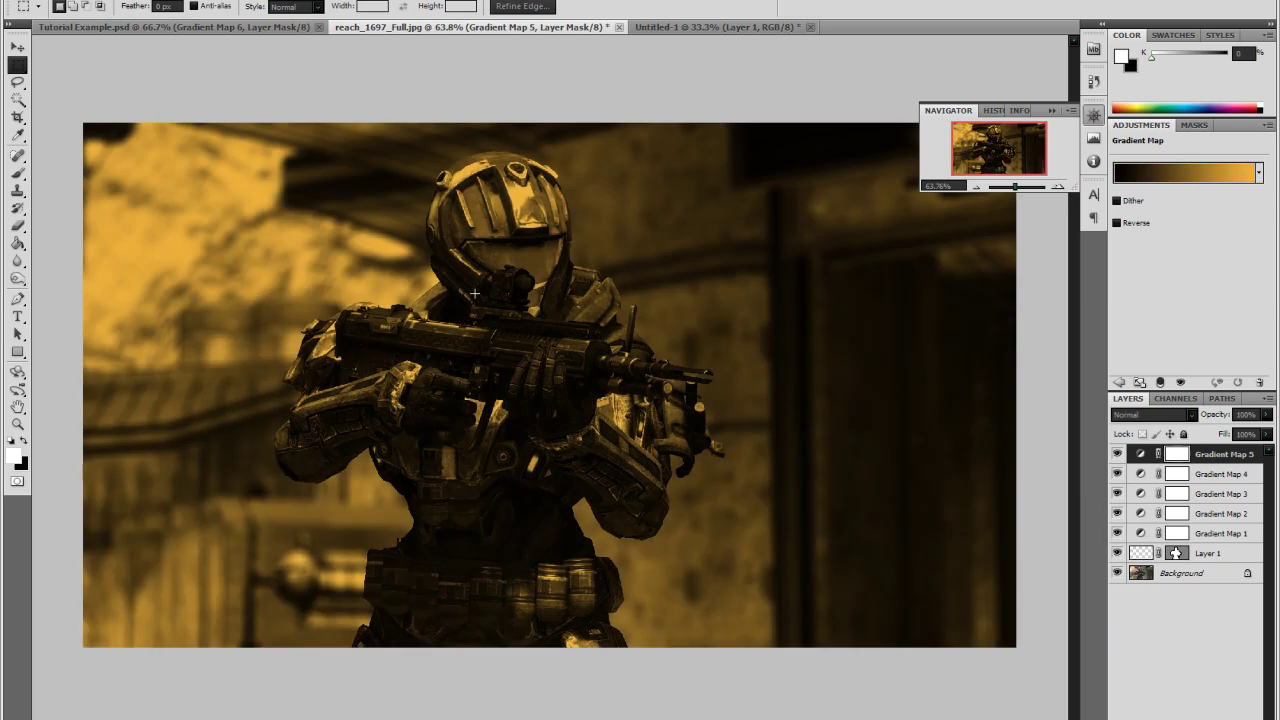
- Switch Gradient Map 5 to Color blend mode and drop its opacity to 30%
click(1150, 414)
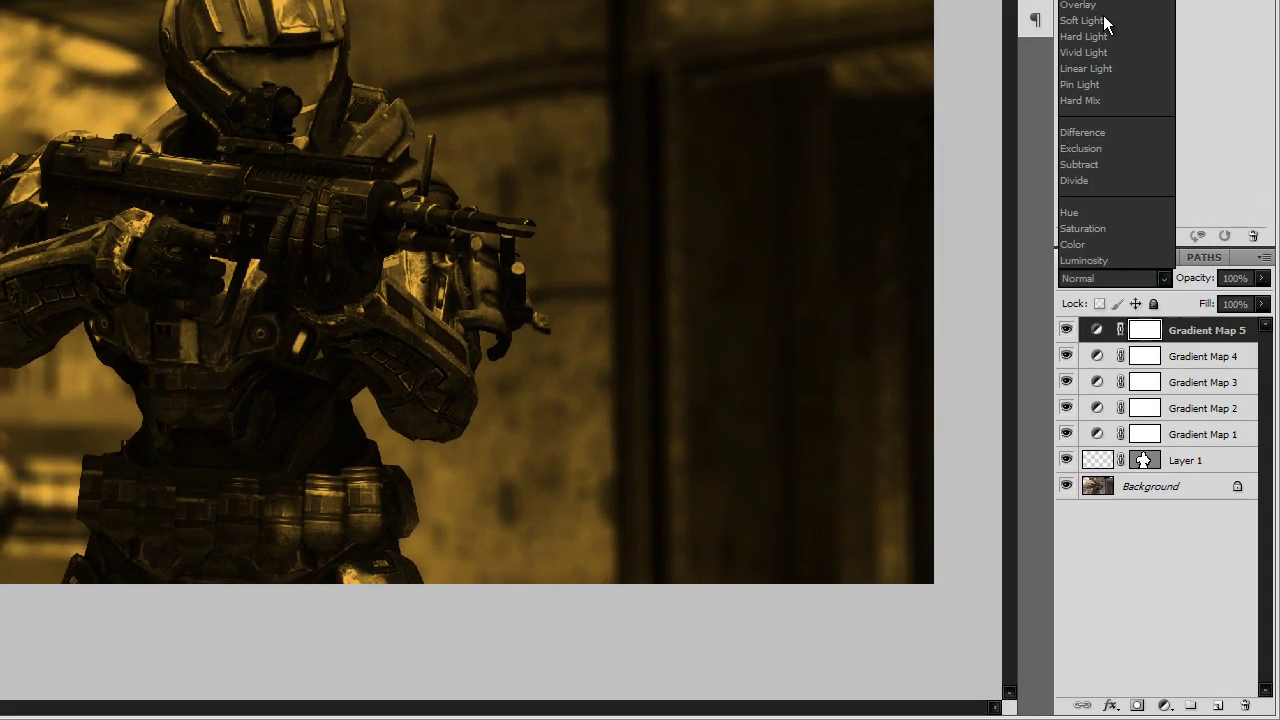
click(1096, 244)
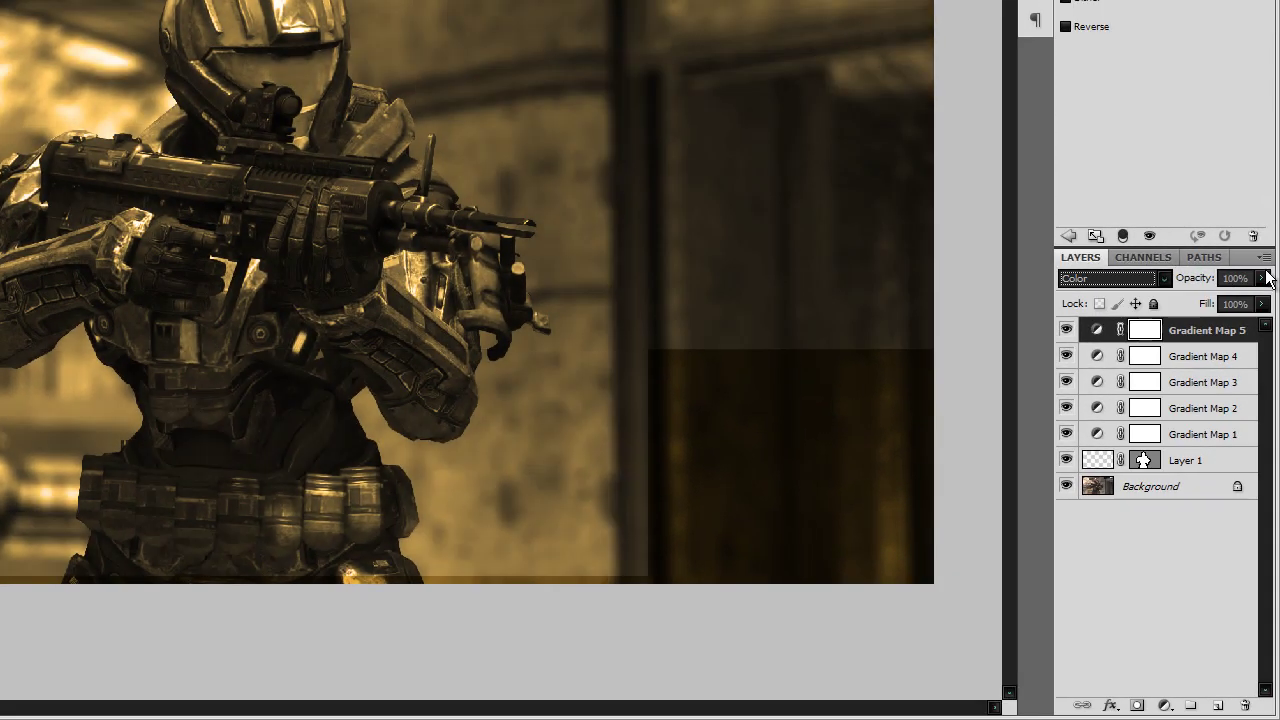
click(1262, 278)
drag(1262, 299, 1189, 306)
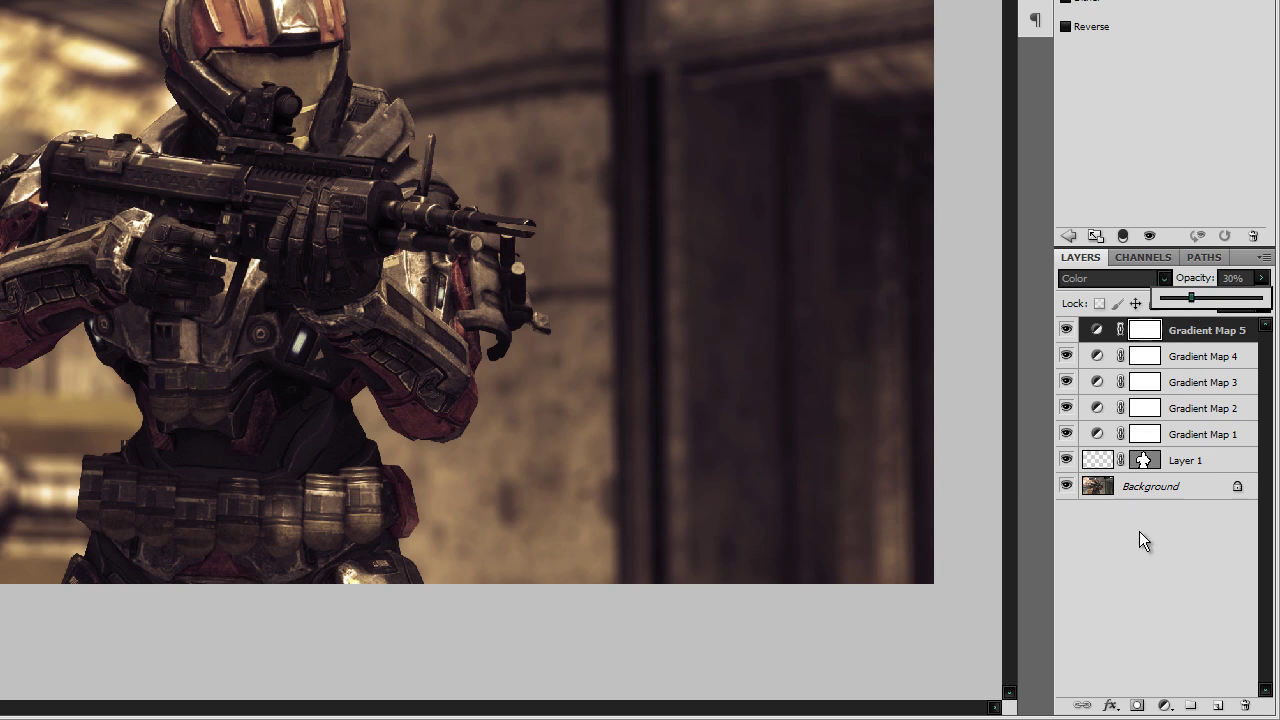
- Add Gradient Map 6 with the Blue, Red, Yellow preset, blue at 37%, red at 68%
click(1163, 707)
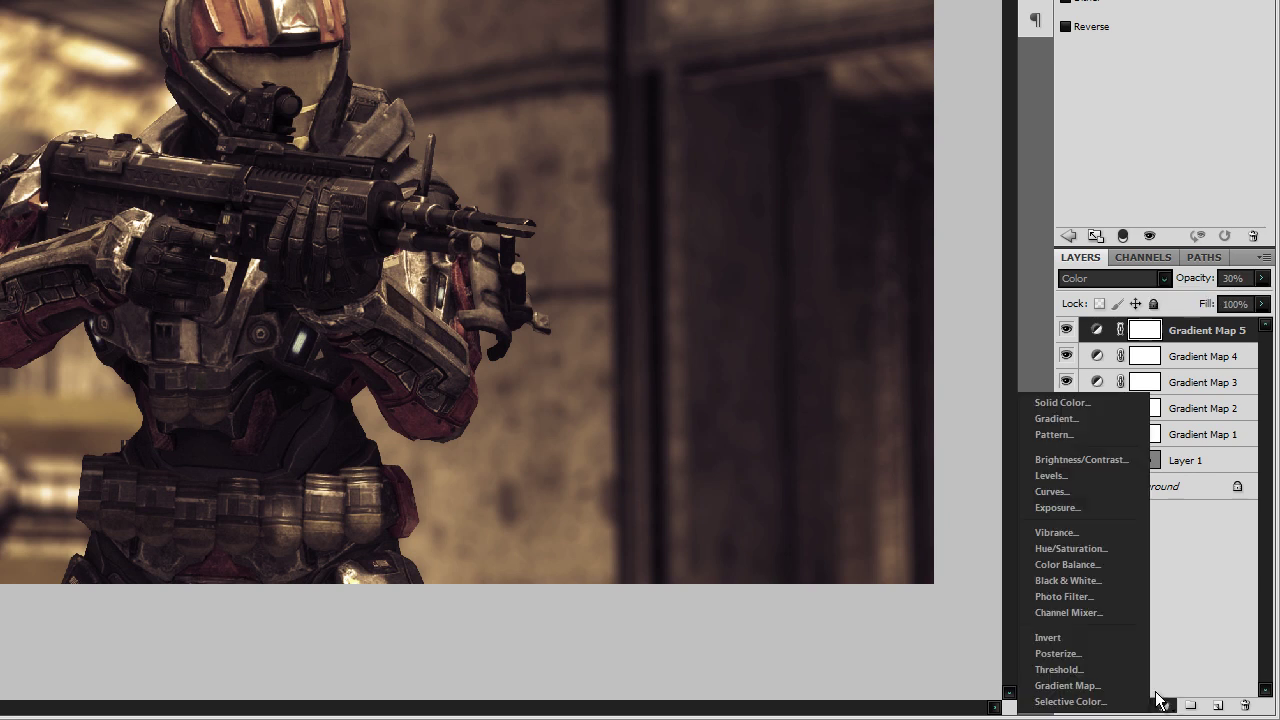
click(1134, 688)
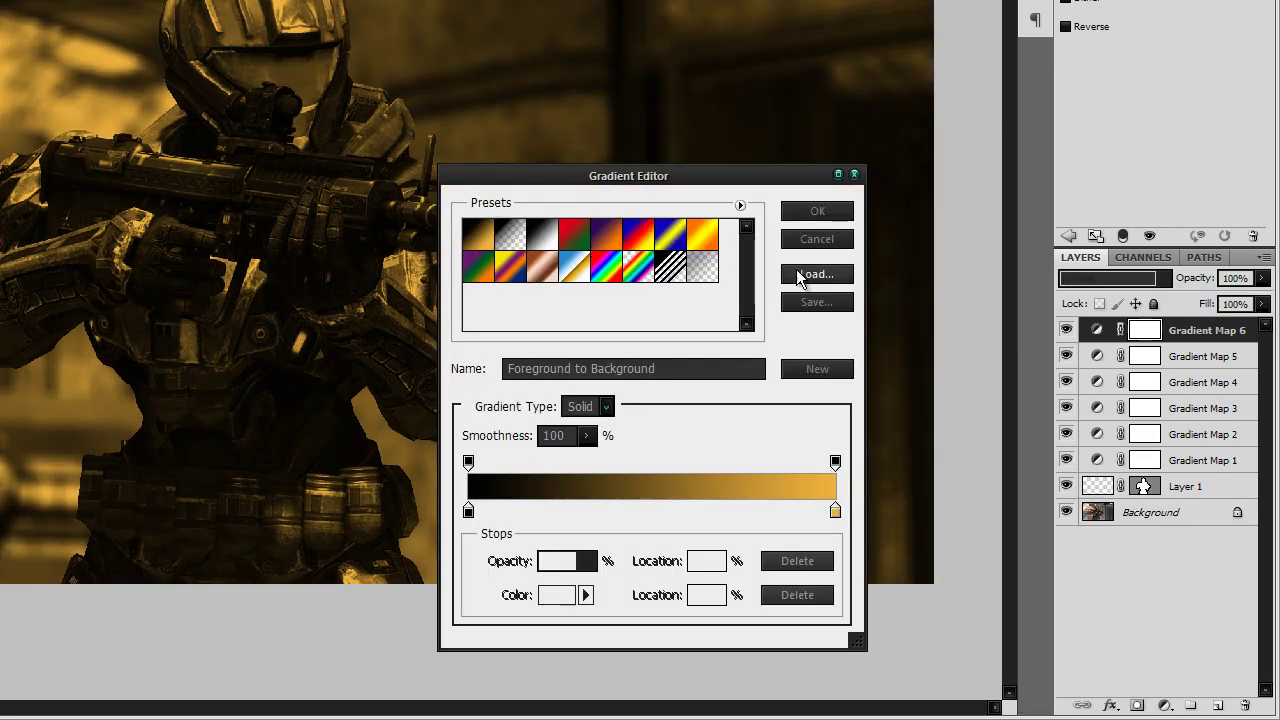
click(638, 236)
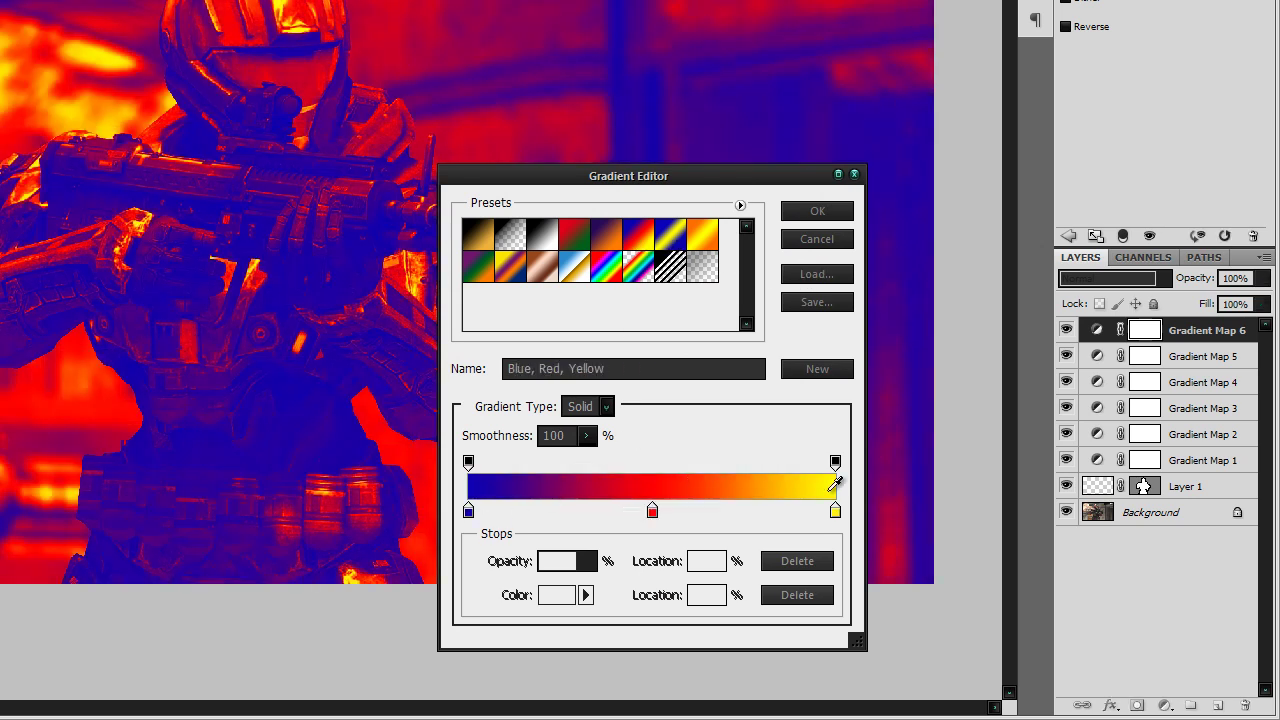
drag(651, 511, 721, 511)
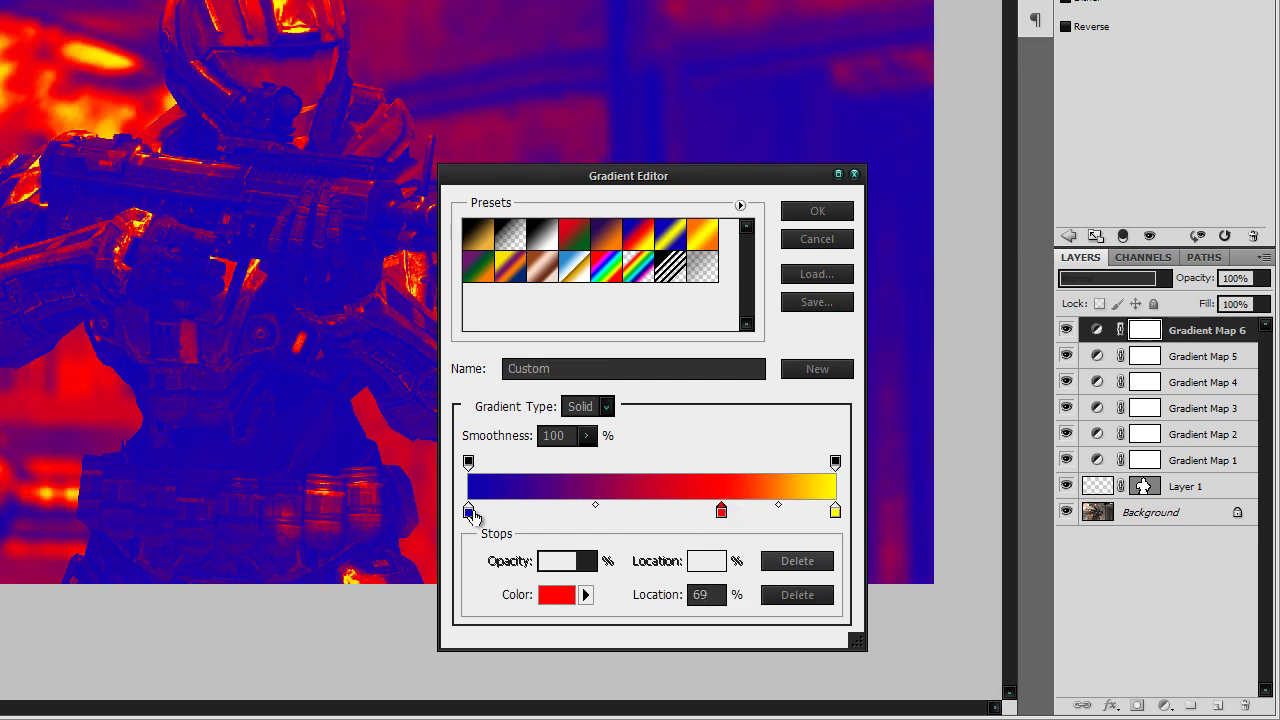
drag(470, 512, 605, 512)
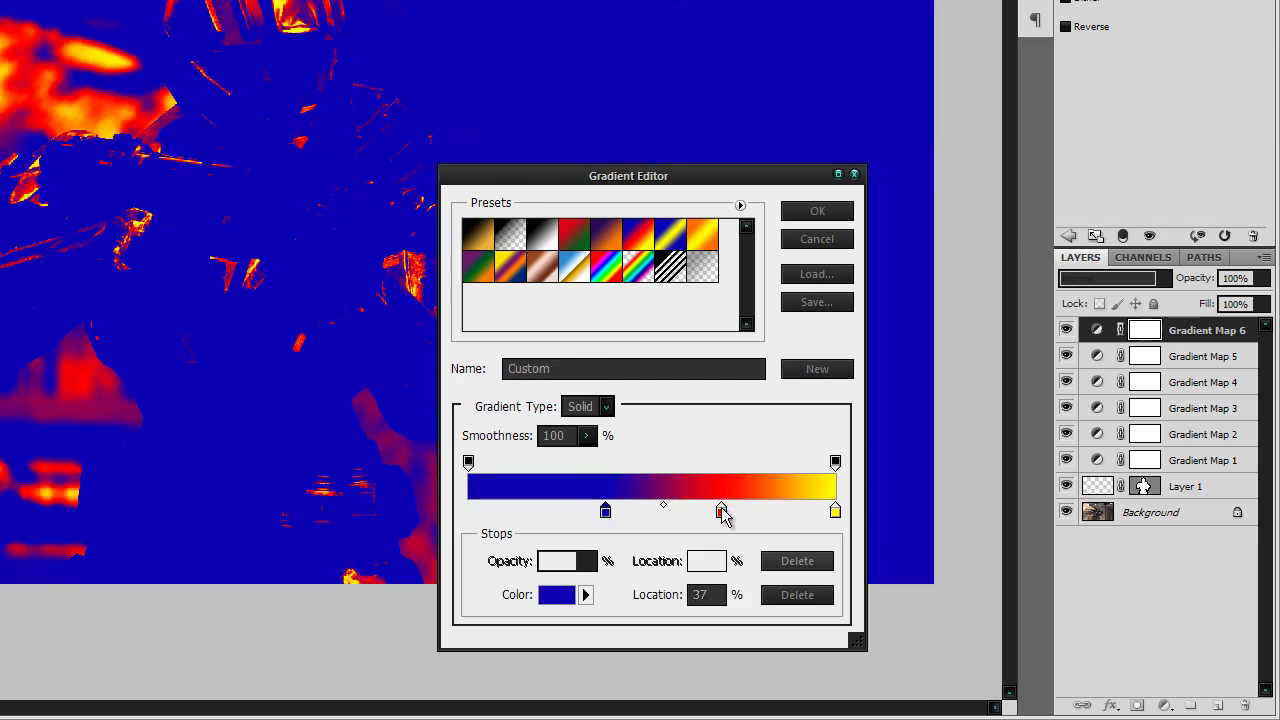
drag(722, 511, 716, 511)
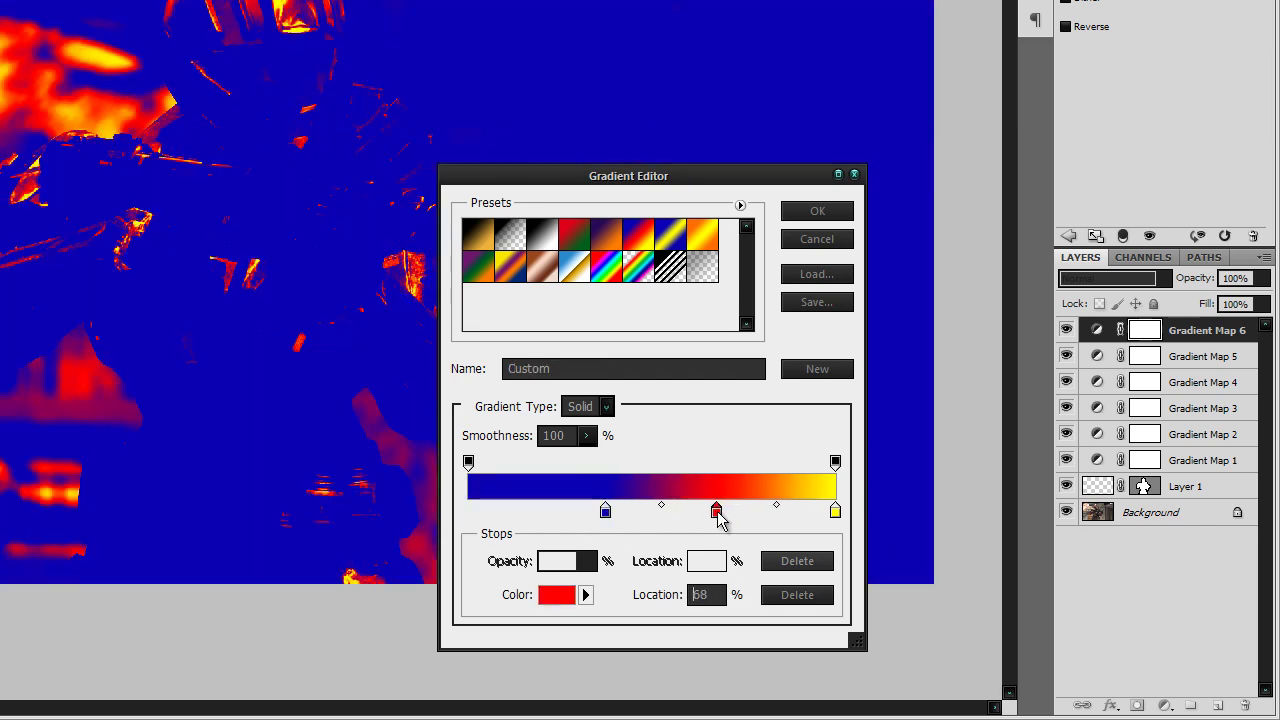
- Add an orange stop at the gradient's start, move blue to 35%, and confirm
click(470, 512)
drag(605, 512, 594, 522)
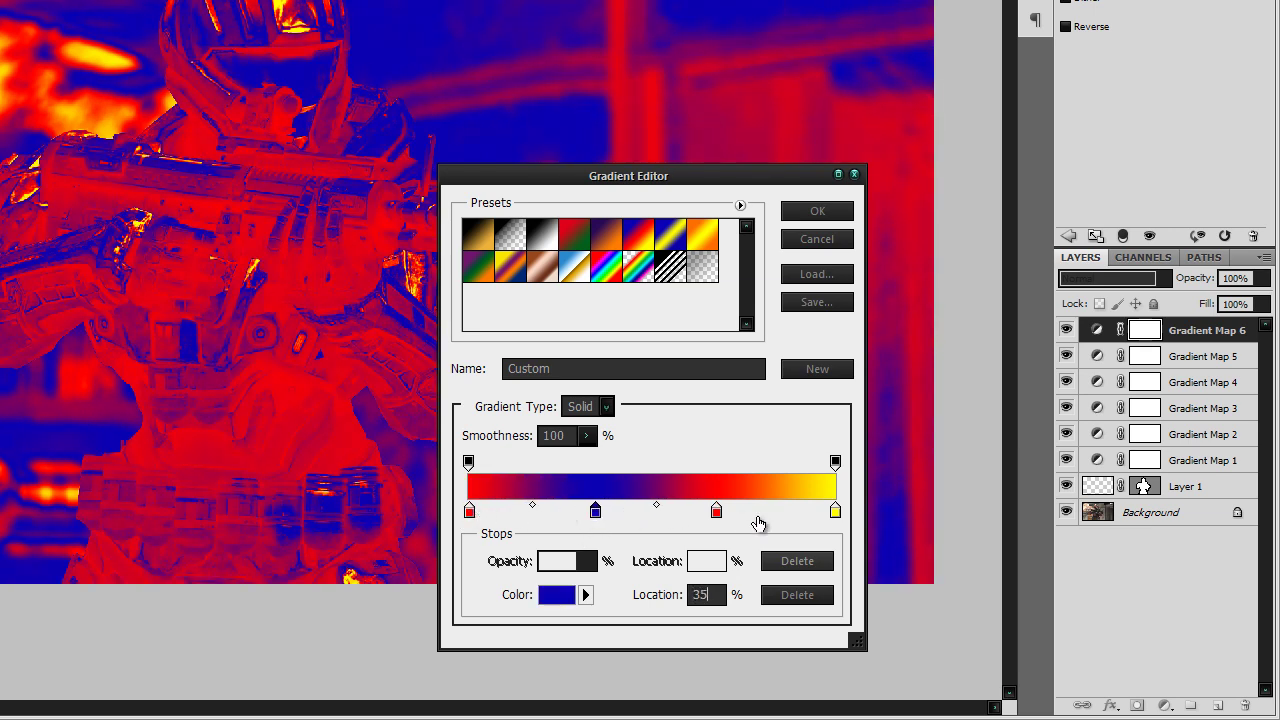
double_click(469, 512)
drag(641, 522, 641, 541)
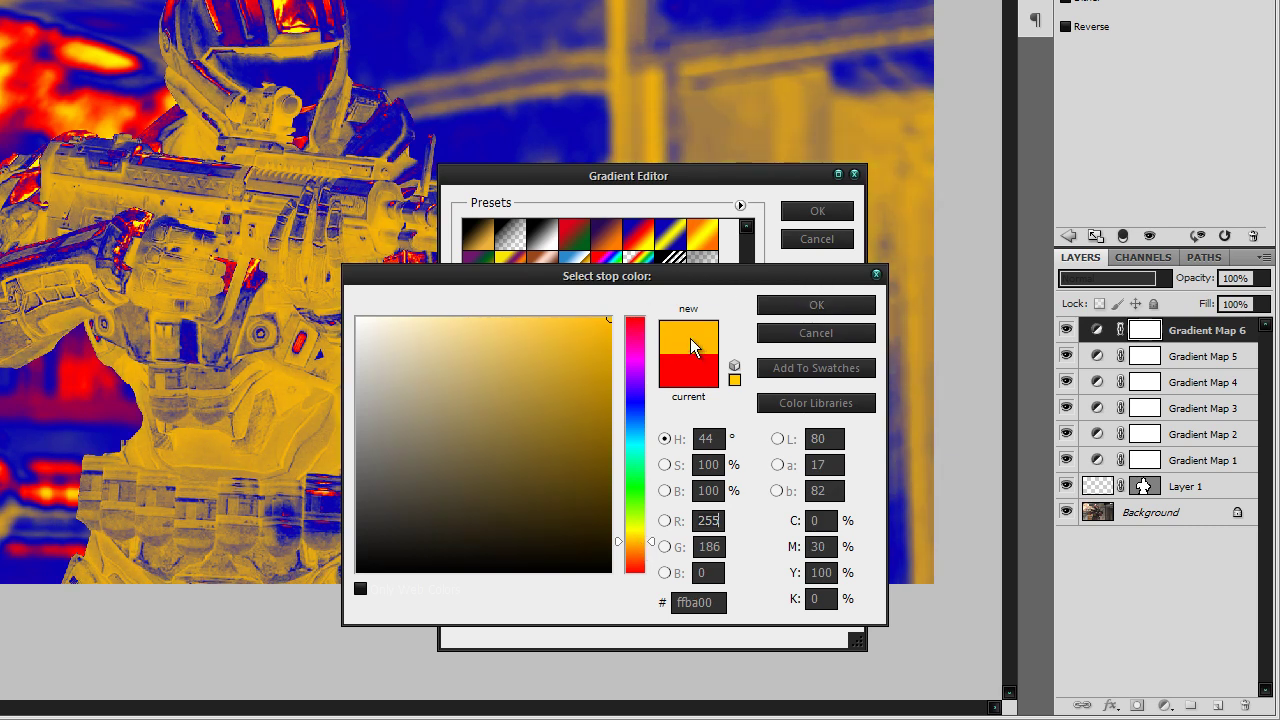
click(826, 306)
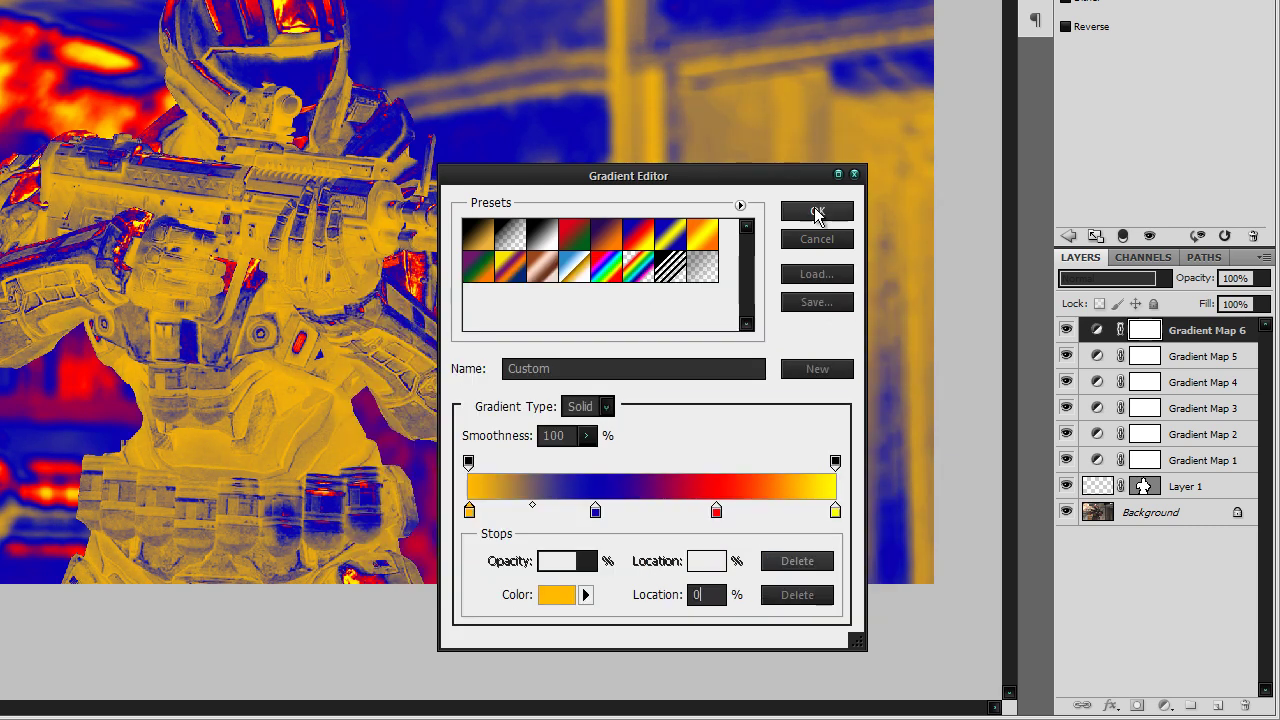
click(817, 213)
- Set Gradient Map 6 to Lighten blending and drop its opacity to 4%
click(1068, 277)
click(1085, 2)
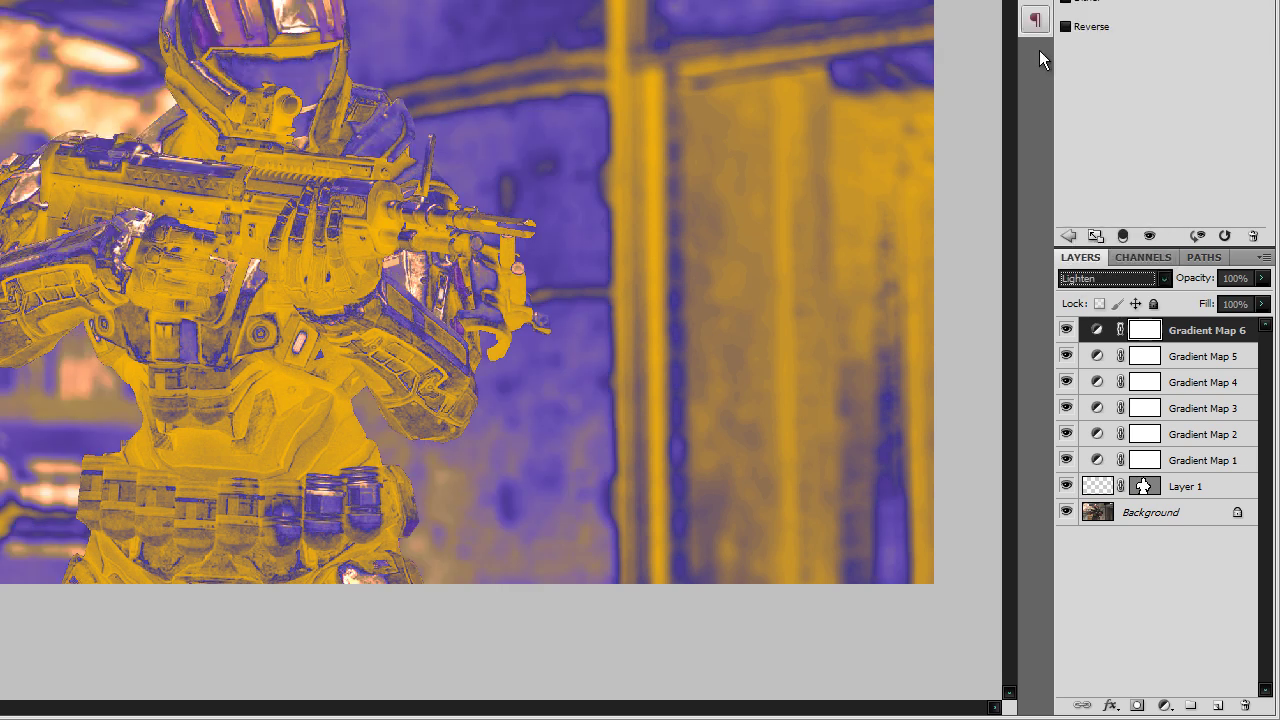
click(1262, 278)
drag(1262, 303, 1160, 303)
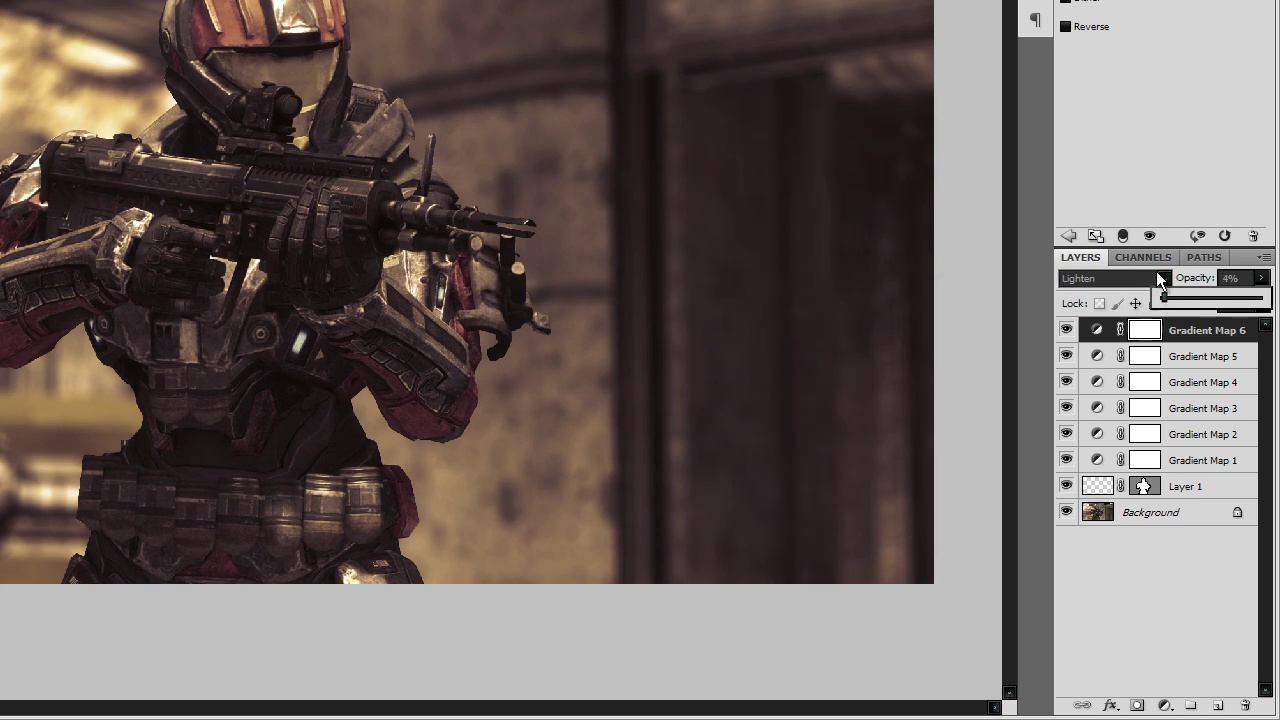
click(1191, 340)
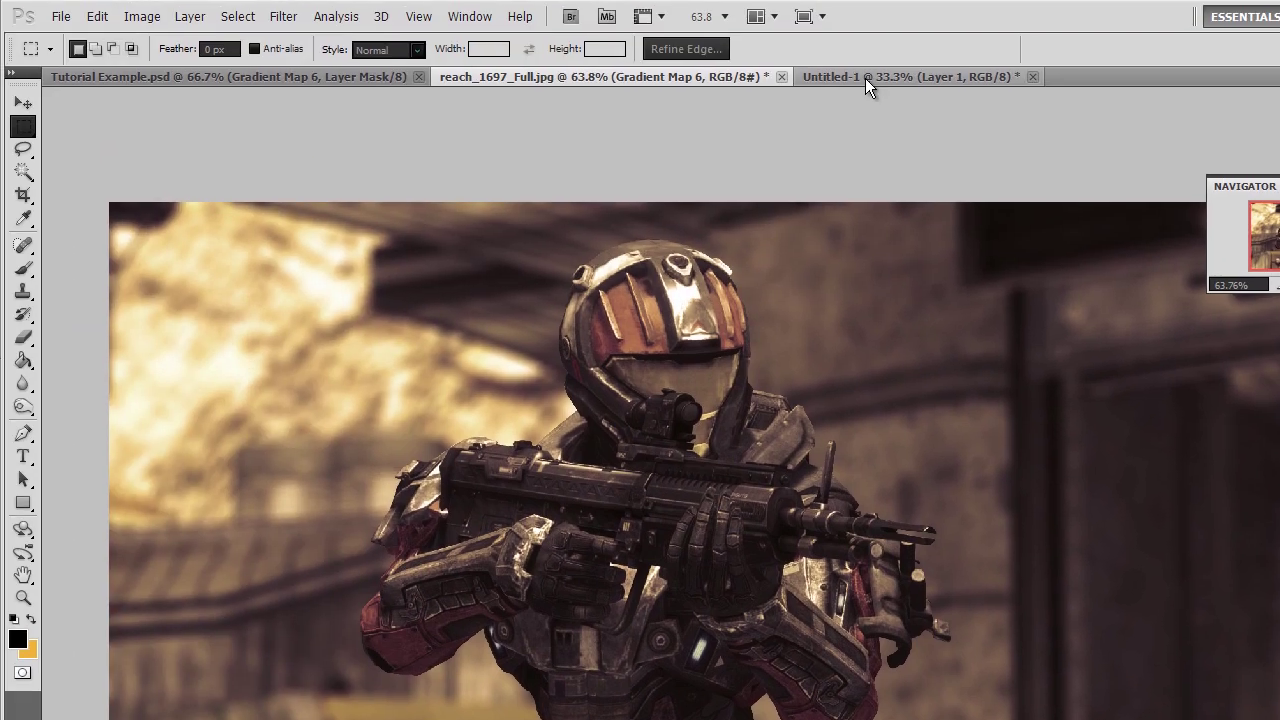
- Drag the Untitled-1 starfield into the reach_1697_Full soldier image and position it over the scene
click(865, 78)
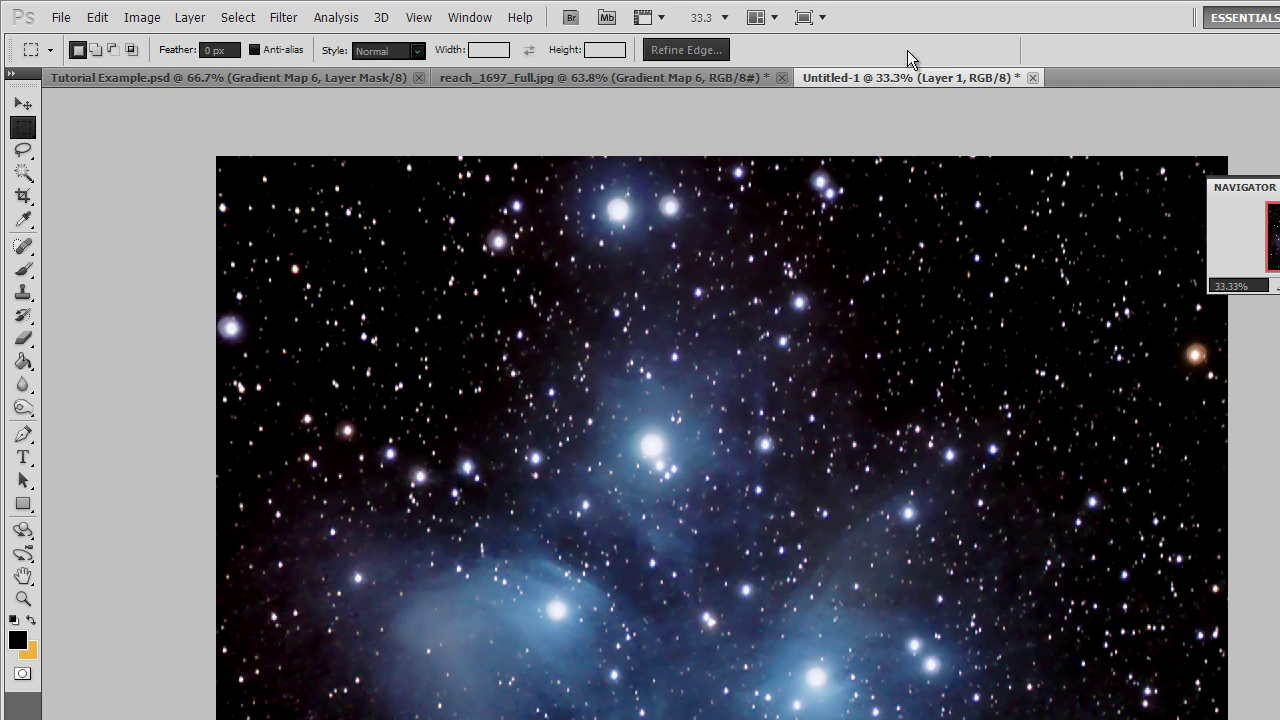
click(23, 103)
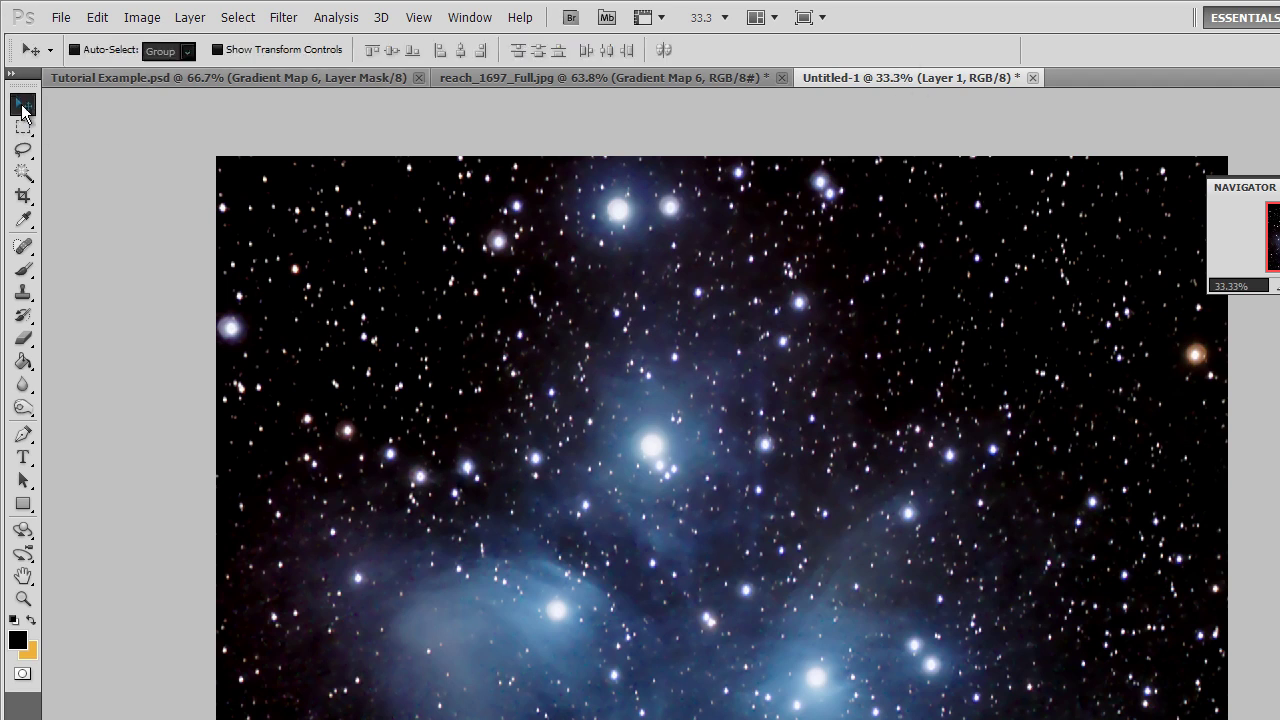
drag(743, 540, 654, 331)
drag(686, 575, 688, 578)
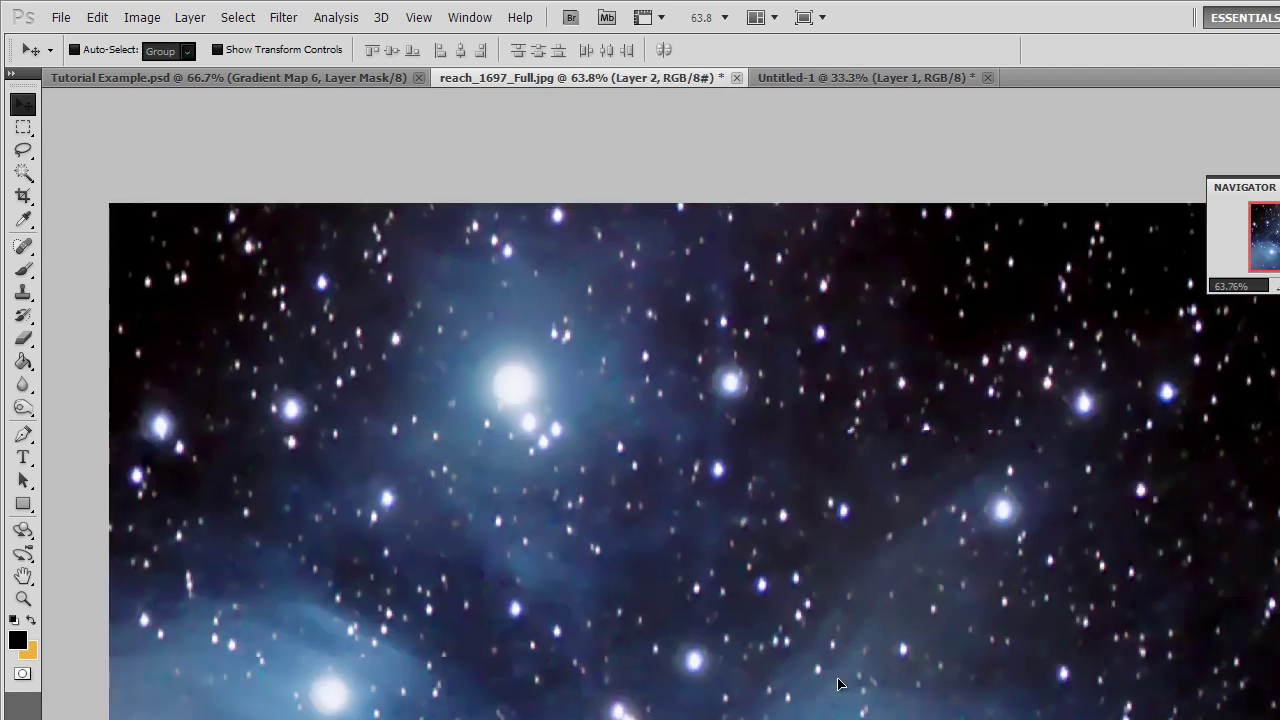
drag(686, 476, 829, 719)
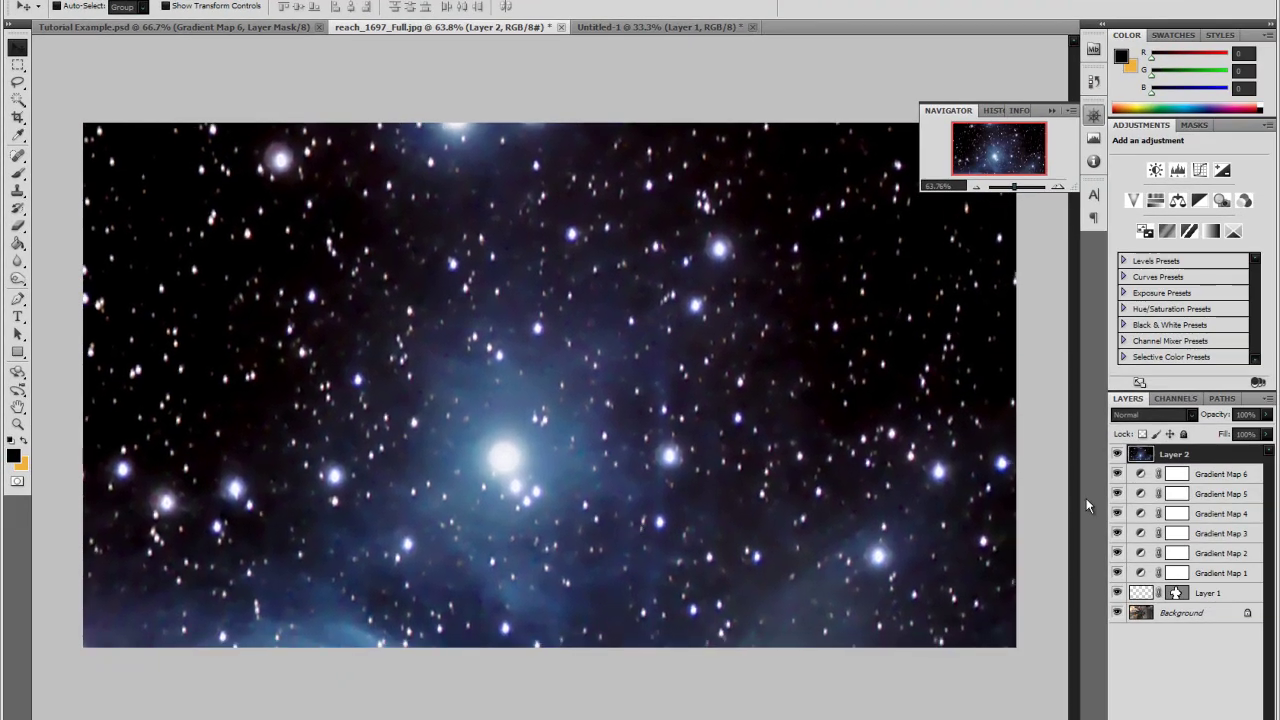
- Blend the starfield layer as Color Dodge at 75% opacity, after briefly trying Screen
click(1139, 414)
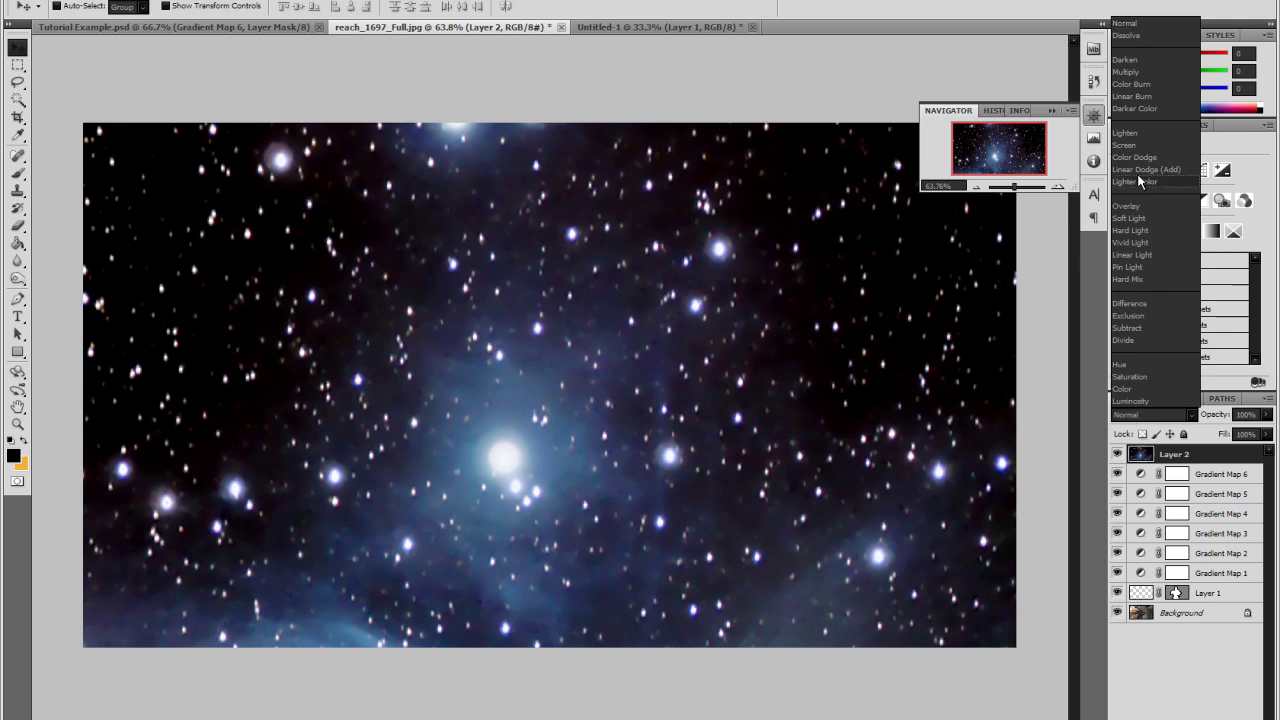
click(1128, 145)
click(1150, 414)
click(1146, 159)
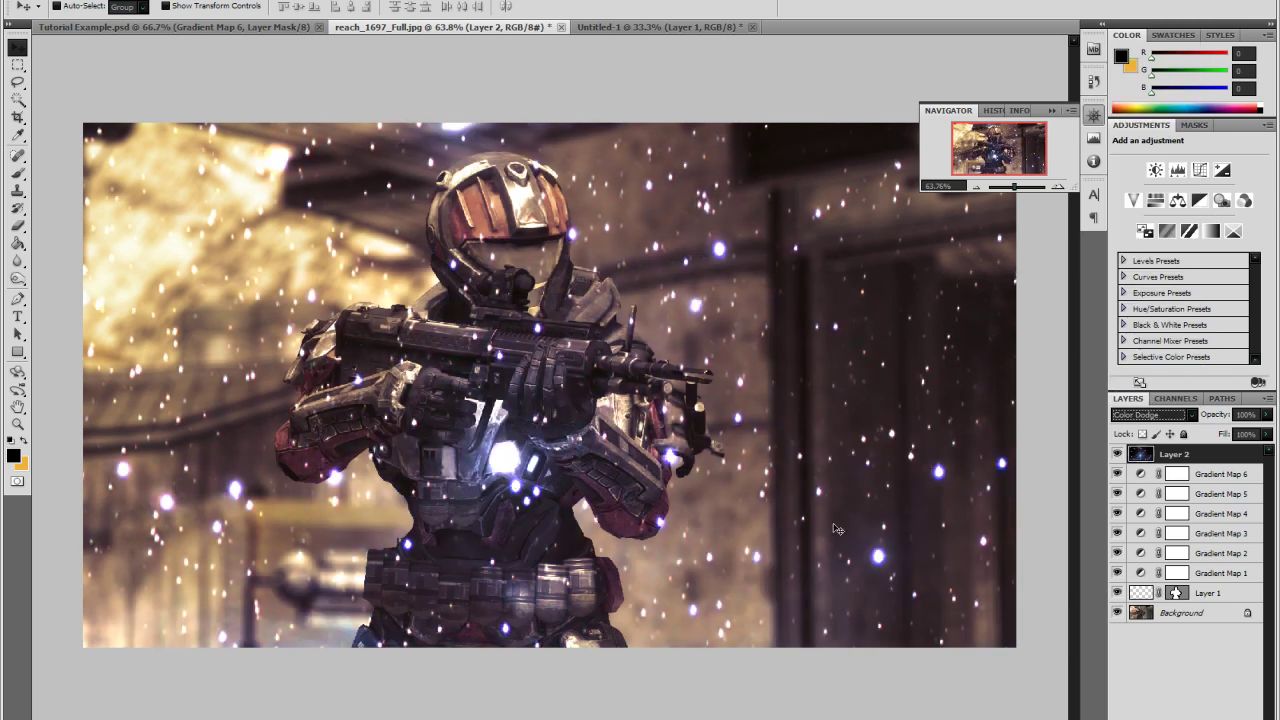
click(1267, 414)
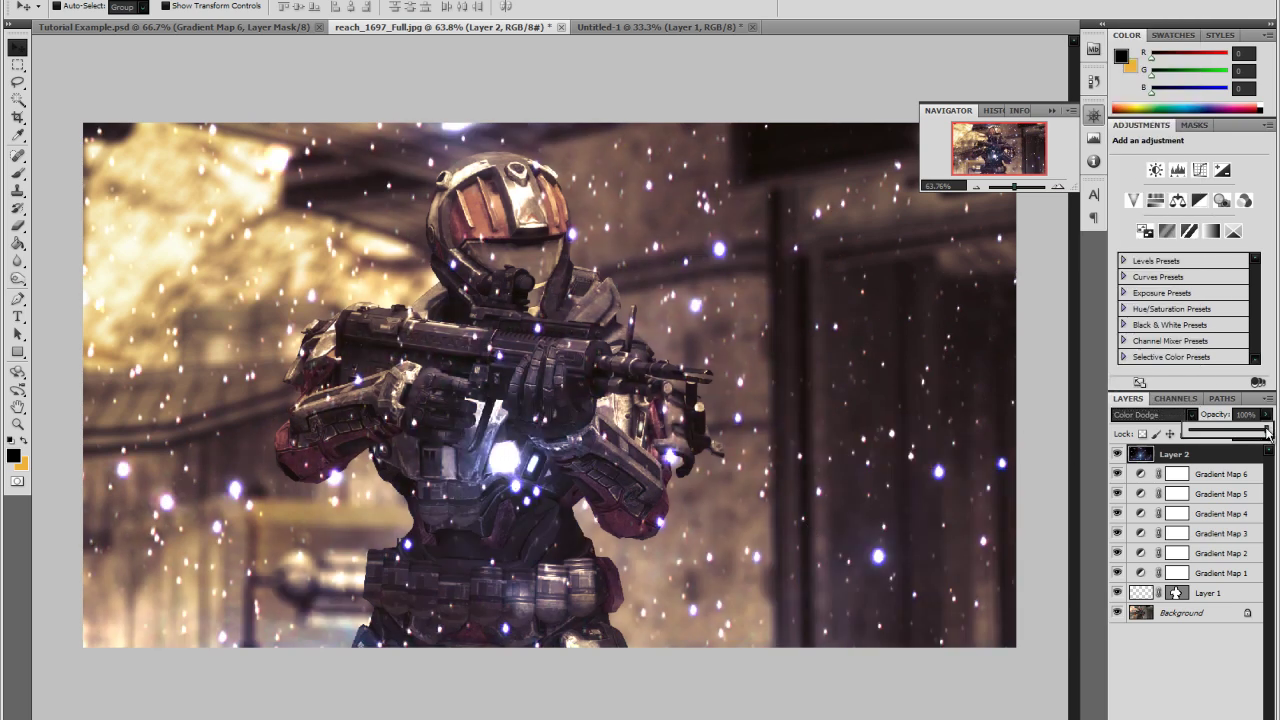
drag(1265, 431, 1248, 432)
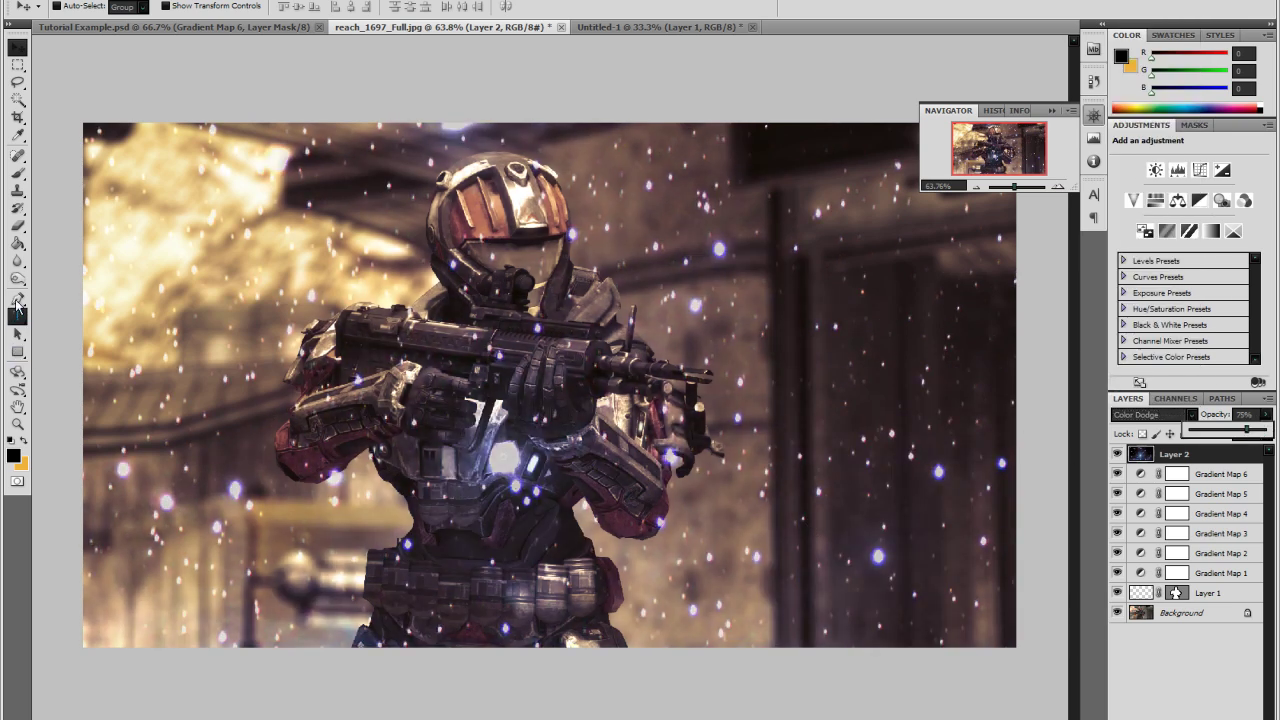
- With a large soft Eraser brush, erase the stars over the soldier's chest
click(18, 226)
right_click(628, 288)
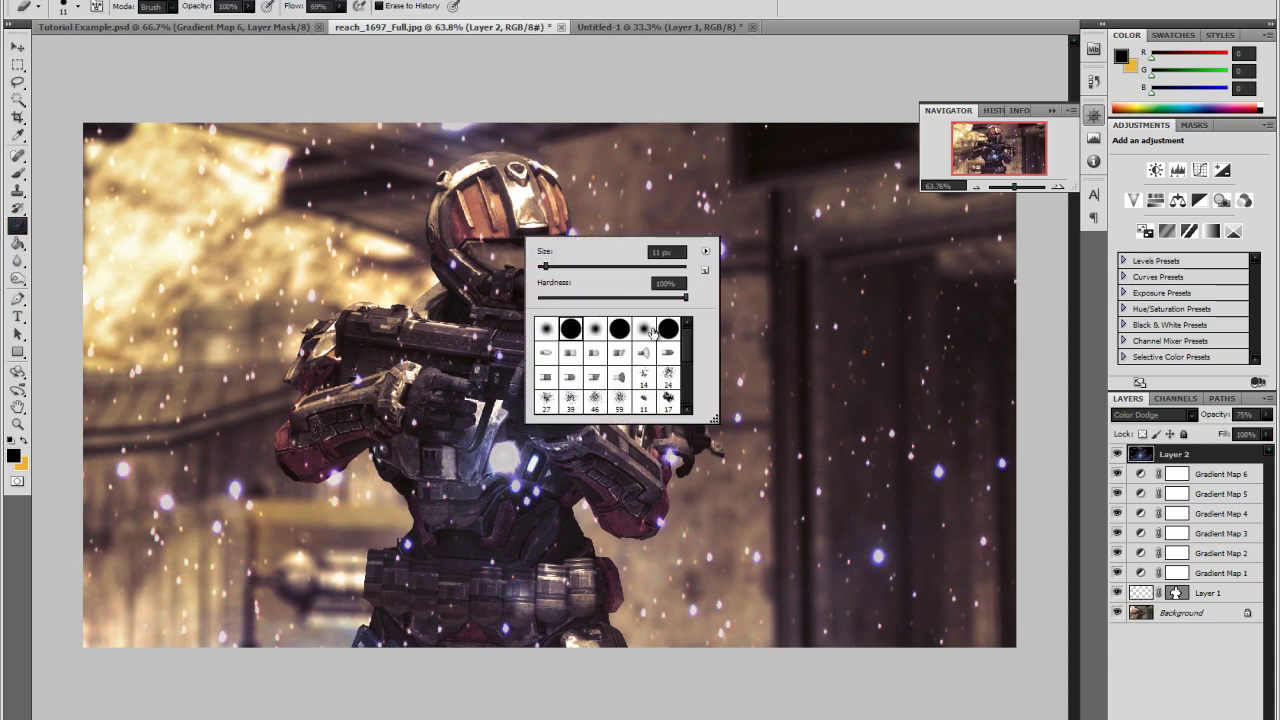
key(Return)
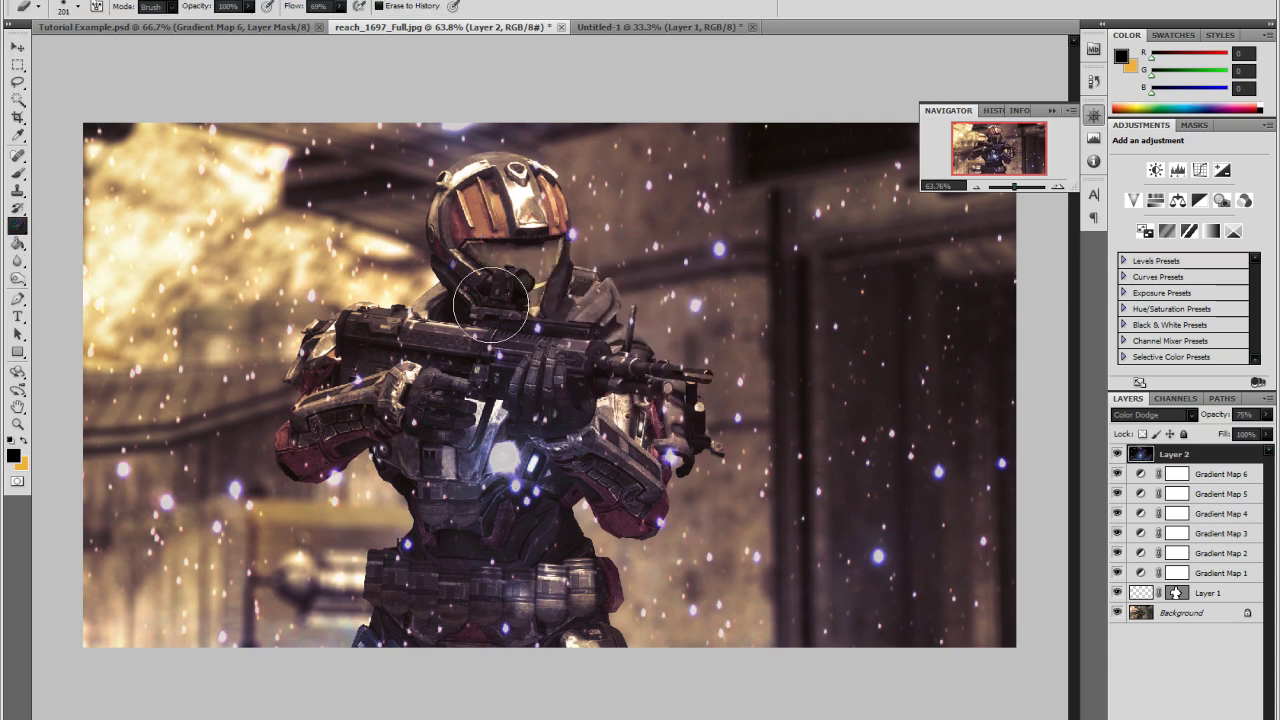
mouse_move(488, 260)
mouse_down()
mouse_move(473, 321)
mouse_move(485, 301)
mouse_move(511, 331)
mouse_move(497, 384)
mouse_move(506, 478)
mouse_move(533, 492)
mouse_move(537, 516)
mouse_move(520, 569)
mouse_move(437, 617)
mouse_move(393, 586)
mouse_move(404, 603)
mouse_move(384, 638)
mouse_move(545, 648)
mouse_move(545, 537)
mouse_move(573, 612)
mouse_move(620, 442)
mouse_move(628, 502)
mouse_move(640, 487)
mouse_move(625, 486)
mouse_move(625, 502)
mouse_move(637, 505)
mouse_move(665, 414)
mouse_move(579, 351)
mouse_move(541, 430)
mouse_move(506, 441)
mouse_move(412, 398)
mouse_move(321, 440)
mouse_move(335, 469)
mouse_move(350, 449)
mouse_move(324, 425)
mouse_move(340, 353)
mouse_move(316, 361)
mouse_move(350, 389)
mouse_move(503, 271)
mouse_move(533, 231)
mouse_move(539, 241)
mouse_move(519, 229)
mouse_move(511, 195)
mouse_move(485, 206)
mouse_move(502, 246)
mouse_move(657, 351)
mouse_up()
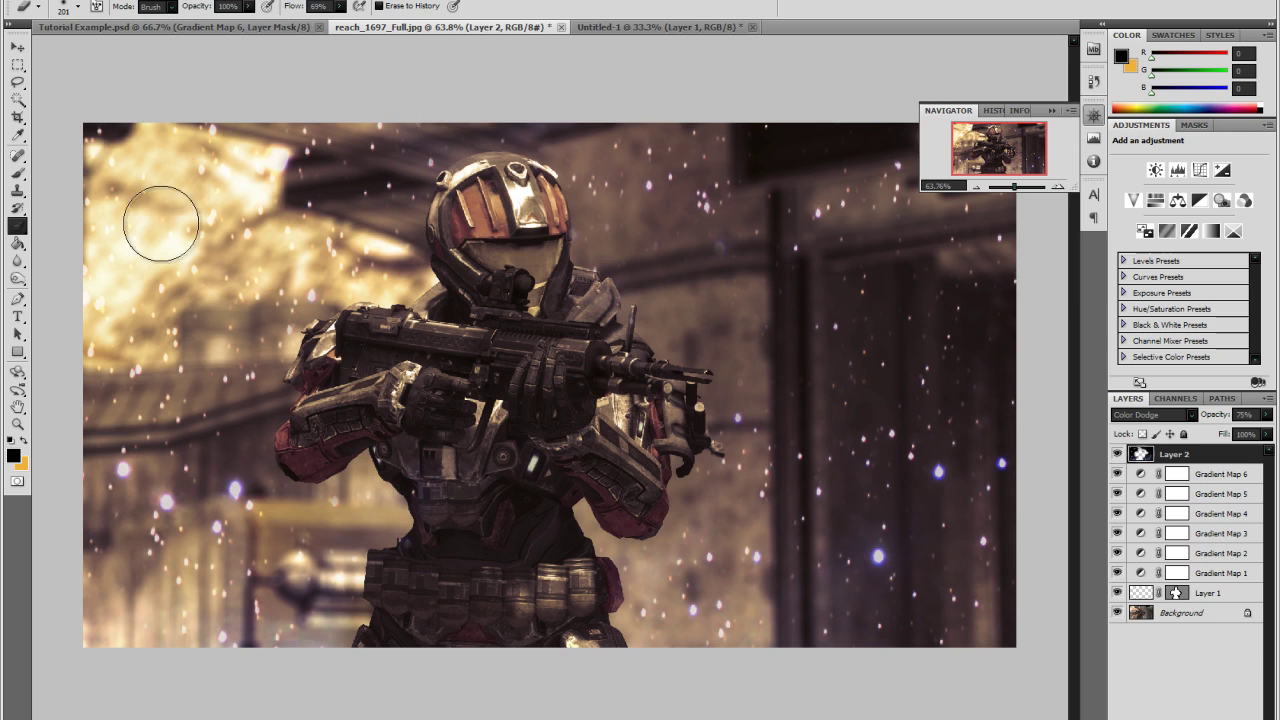
- Erase the blue glows at lower-left and right, and sparks over the helmet, gun and upper-left background
mouse_move(141, 480)
mouse_down()
mouse_move(218, 489)
mouse_move(233, 513)
mouse_move(149, 553)
mouse_move(158, 574)
mouse_move(177, 562)
mouse_move(134, 537)
mouse_move(100, 553)
mouse_move(107, 598)
mouse_up()
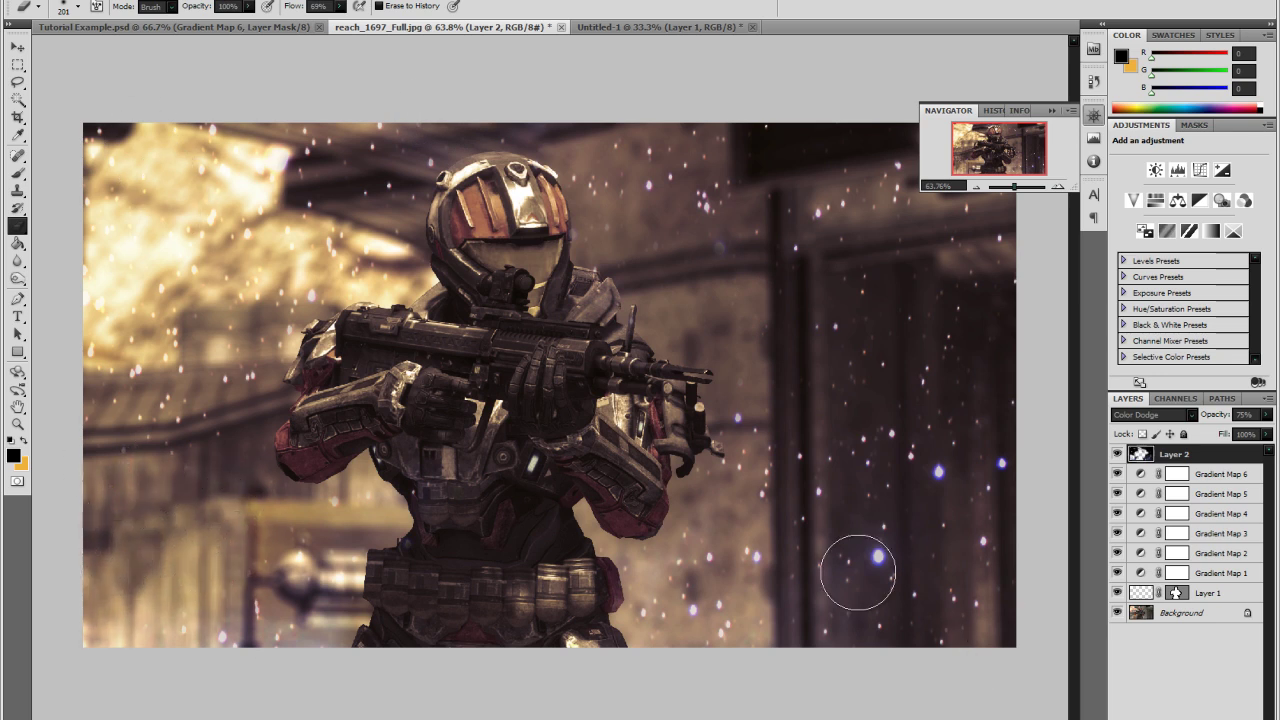
mouse_move(829, 563)
mouse_down()
mouse_move(940, 449)
mouse_move(1001, 467)
mouse_move(739, 432)
mouse_move(727, 511)
mouse_move(749, 554)
mouse_move(722, 596)
mouse_move(671, 600)
mouse_up()
mouse_move(730, 232)
mouse_down()
mouse_move(656, 217)
mouse_move(564, 240)
mouse_move(620, 340)
mouse_move(597, 363)
mouse_move(429, 358)
mouse_move(440, 355)
mouse_move(404, 336)
mouse_move(512, 253)
mouse_move(539, 180)
mouse_move(516, 189)
mouse_move(460, 170)
mouse_move(712, 227)
mouse_move(642, 211)
mouse_move(646, 201)
mouse_move(716, 228)
mouse_move(811, 219)
mouse_move(777, 251)
mouse_up()
mouse_move(227, 229)
mouse_down()
mouse_move(212, 141)
mouse_move(233, 161)
mouse_move(175, 158)
mouse_move(206, 246)
mouse_move(166, 347)
mouse_move(113, 391)
mouse_move(188, 452)
mouse_move(849, 629)
mouse_move(817, 652)
mouse_move(682, 641)
mouse_move(374, 390)
mouse_up()
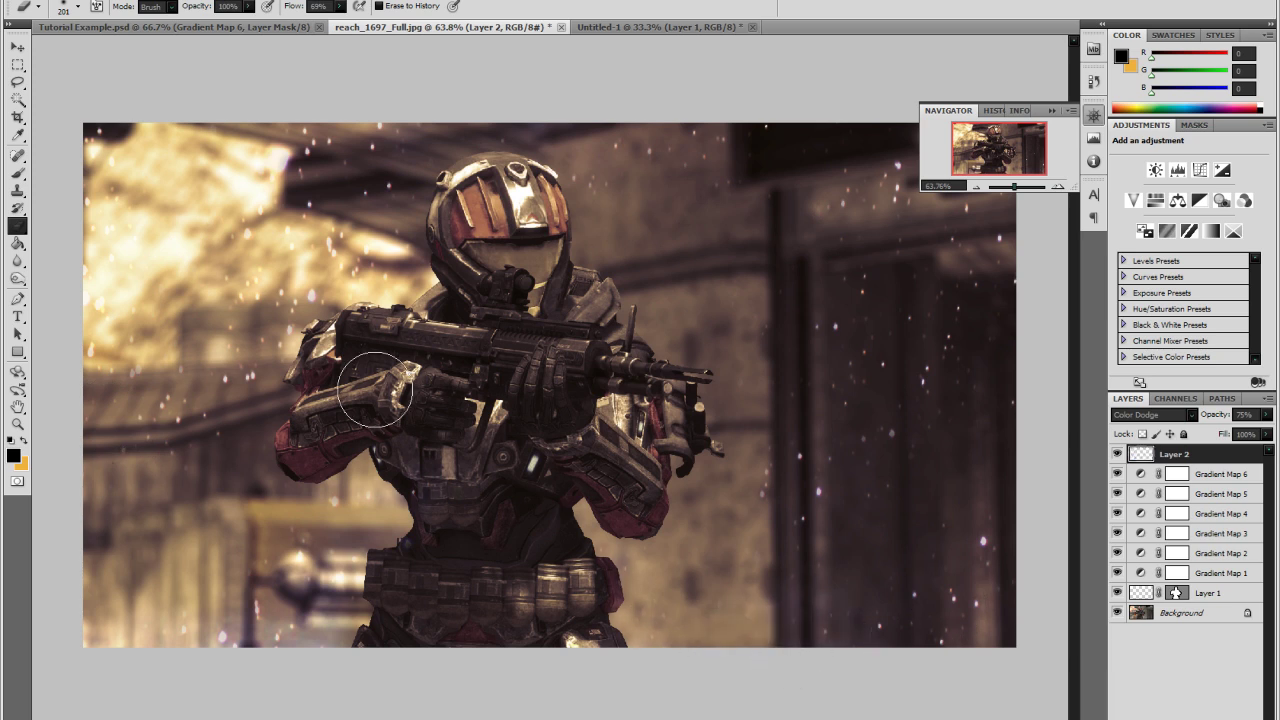
- Lower the Layer 2 star overlay to 48% opacity and collapse the Navigator panel
click(1266, 414)
mouse_move(1205, 432)
mouse_down()
mouse_move(1189, 432)
mouse_move(1203, 432)
mouse_up()
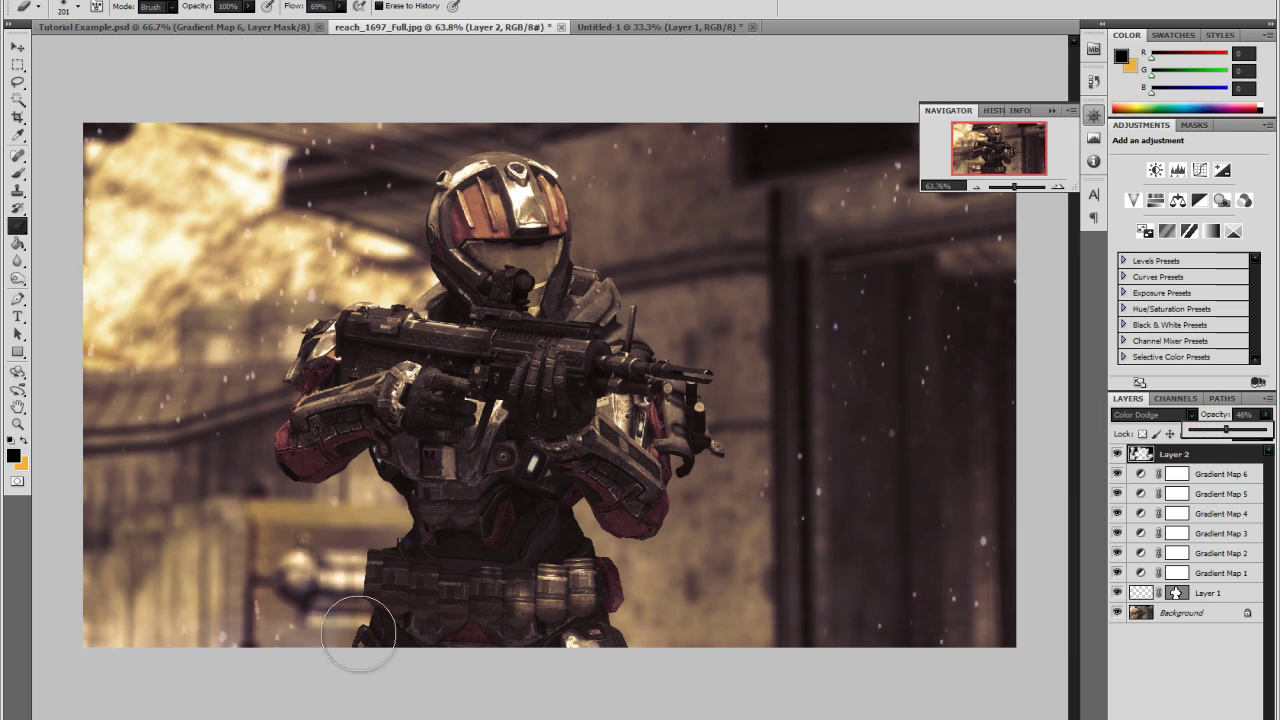
click(886, 423)
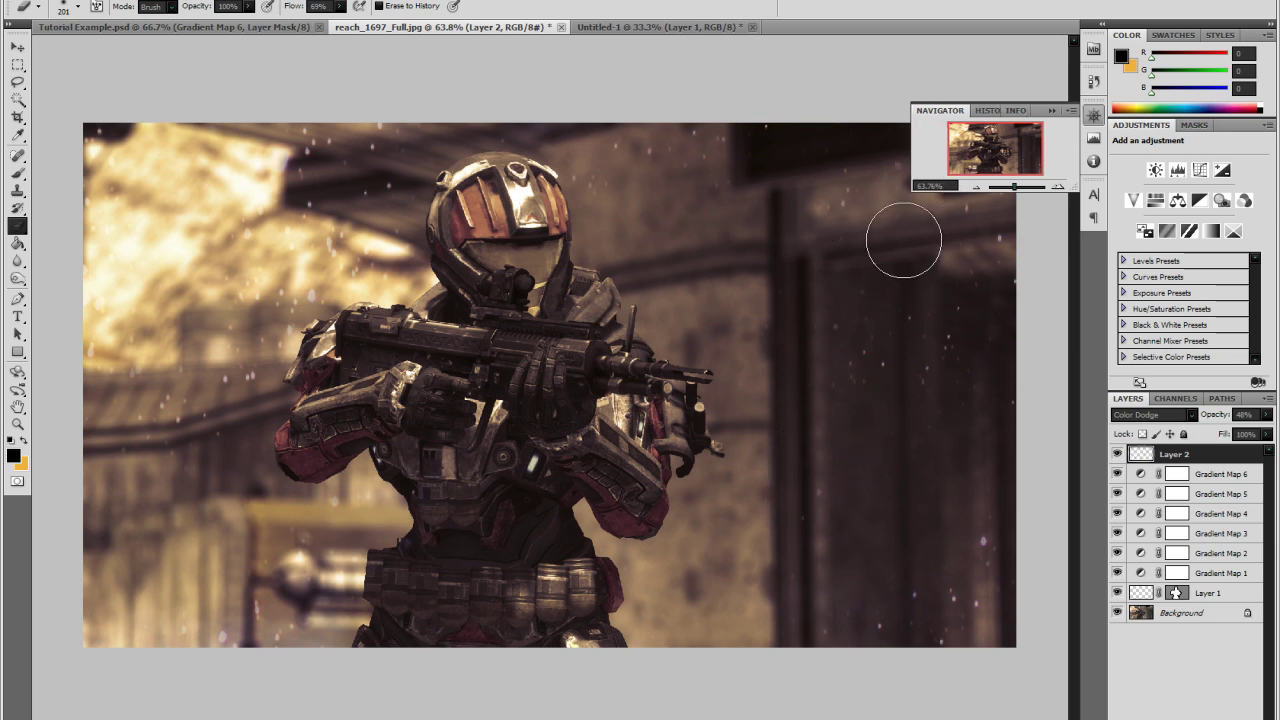
click(1048, 109)
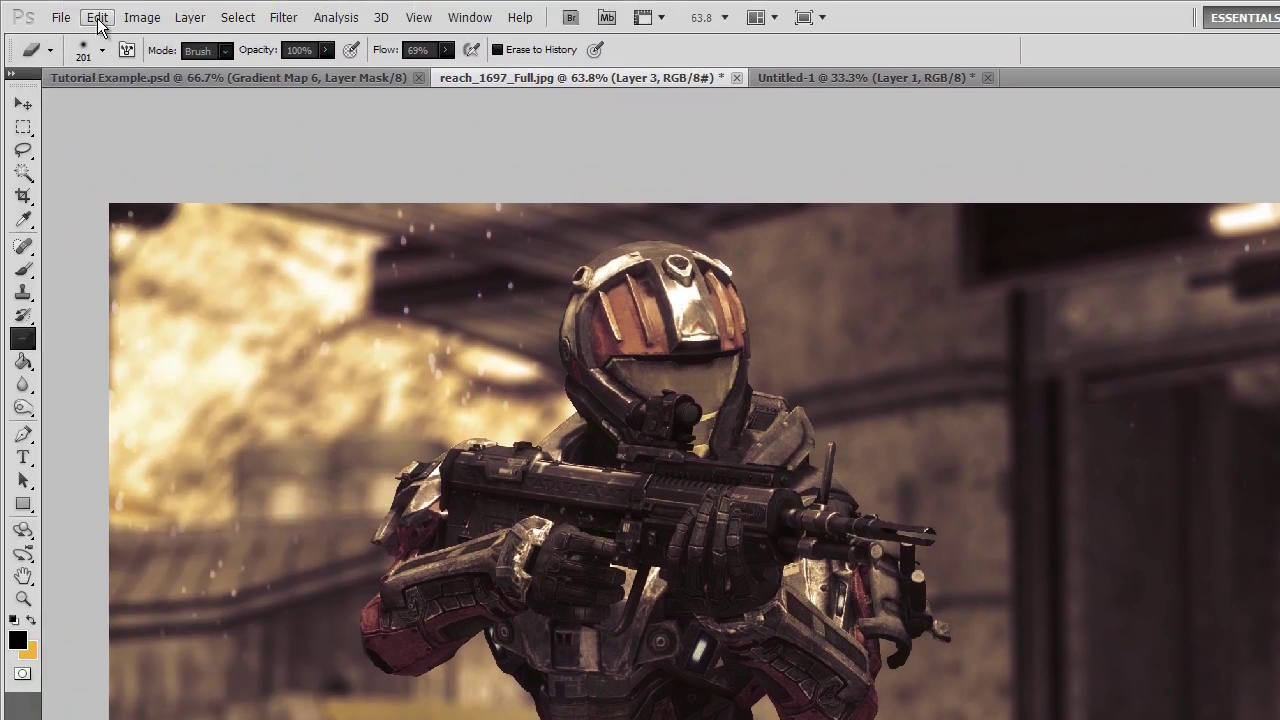
- Use Apply Image to apply the merged composite onto the layer in Multiply mode
click(141, 17)
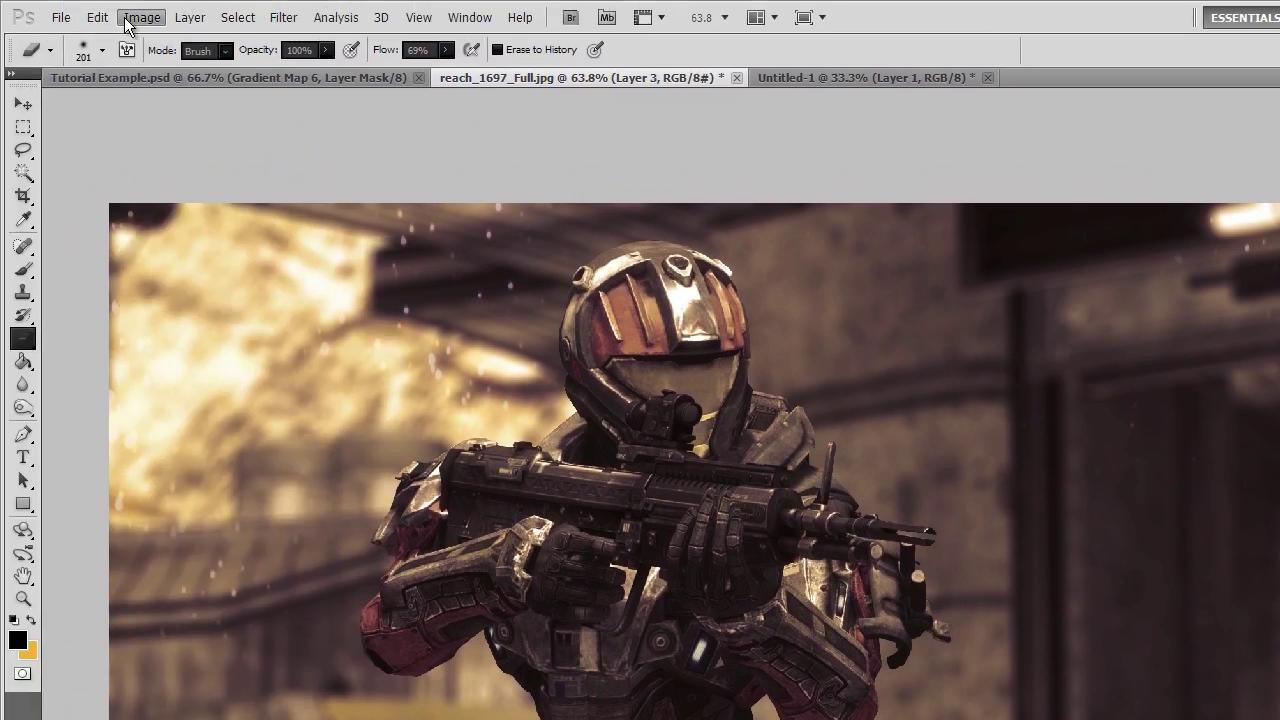
click(170, 277)
key(Return)
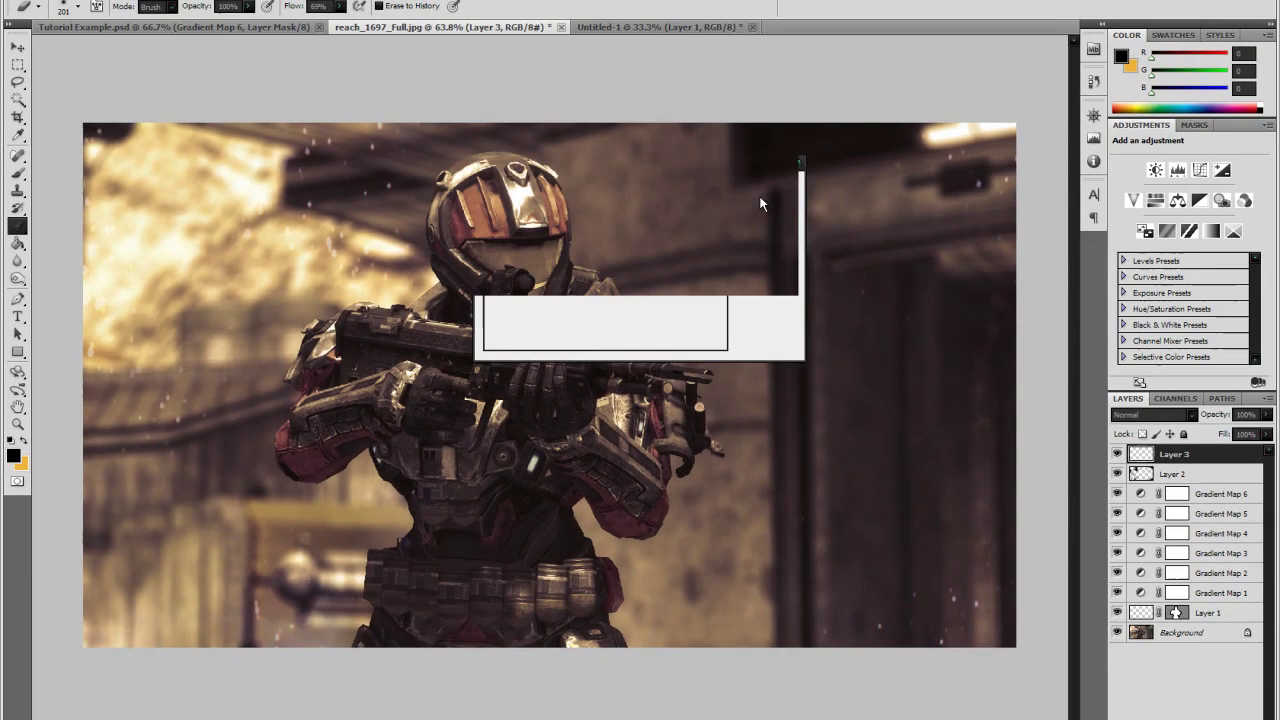
click(127, 3)
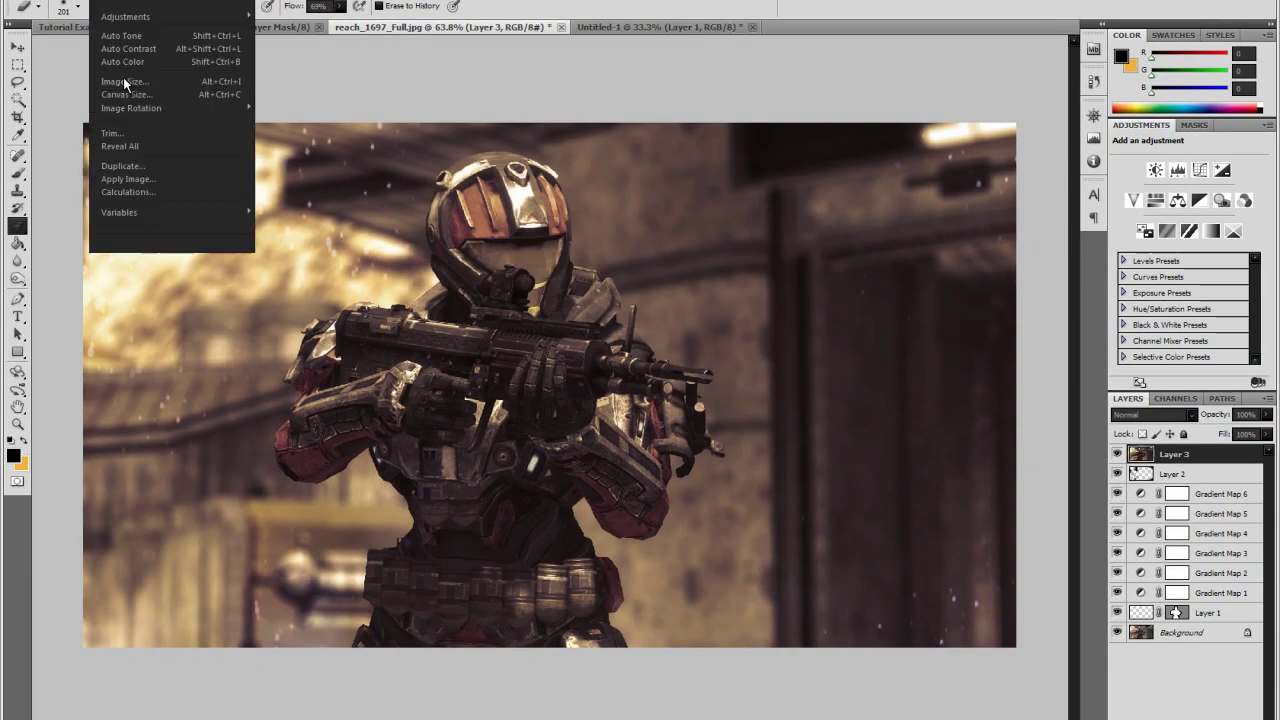
click(127, 180)
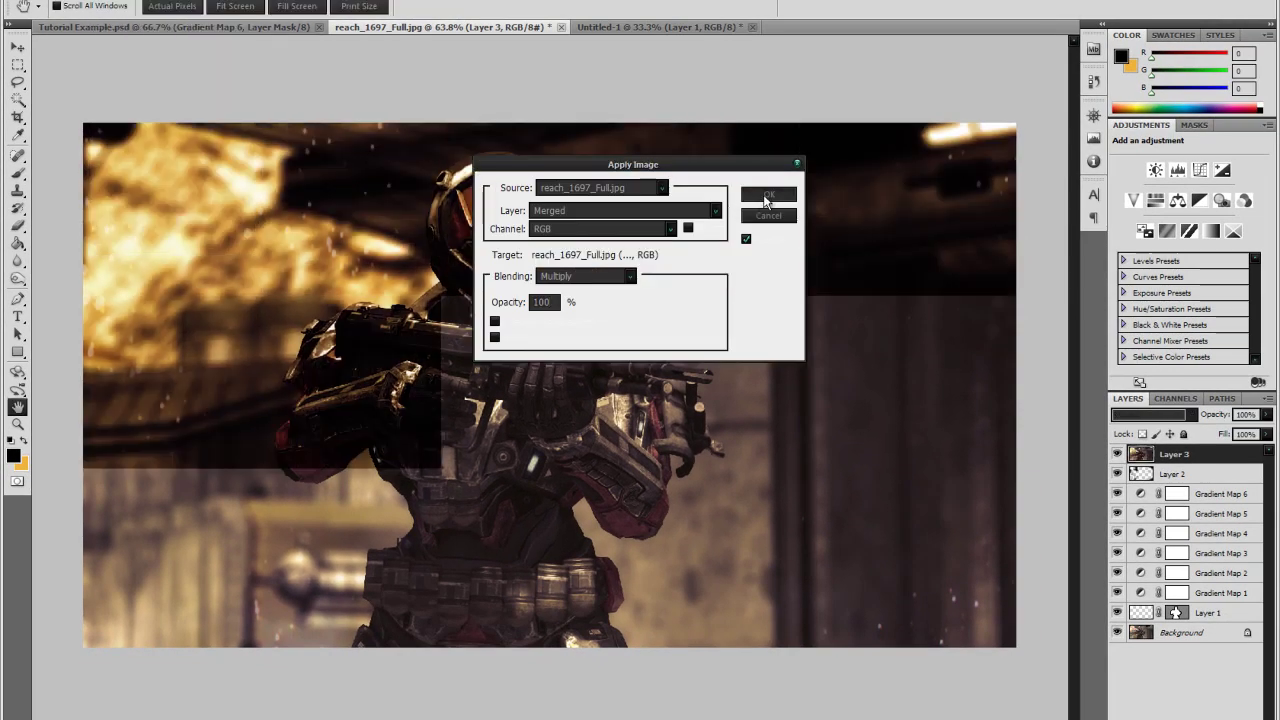
click(763, 195)
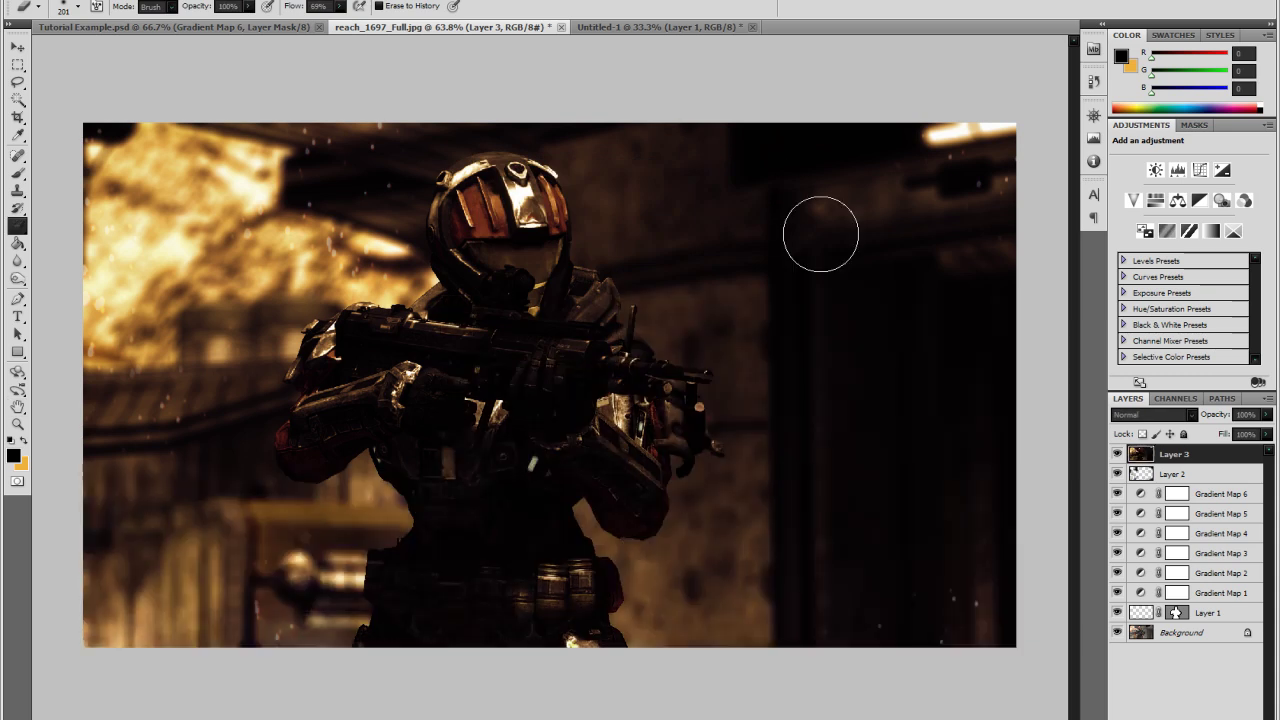
- Delete Layer 3, restore a fresh Layer 3, and copy the merged composite into it with Apply Image
right_click(1186, 460)
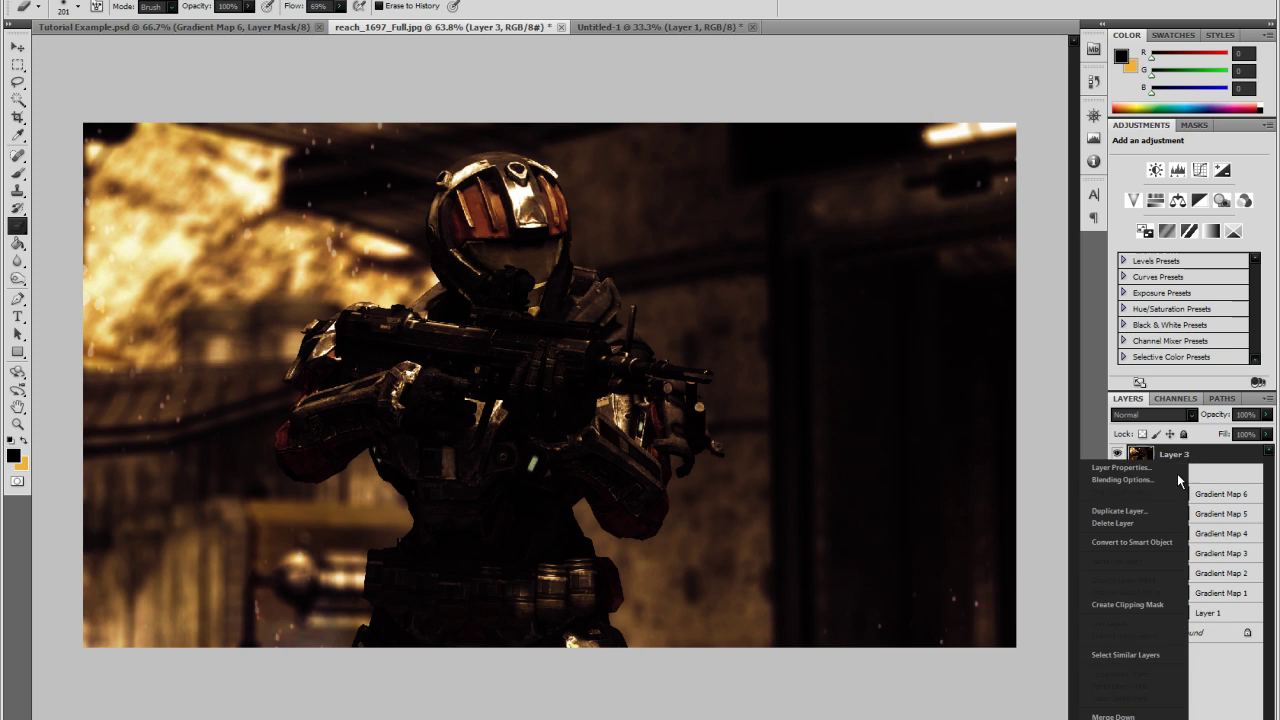
click(1141, 521)
click(615, 267)
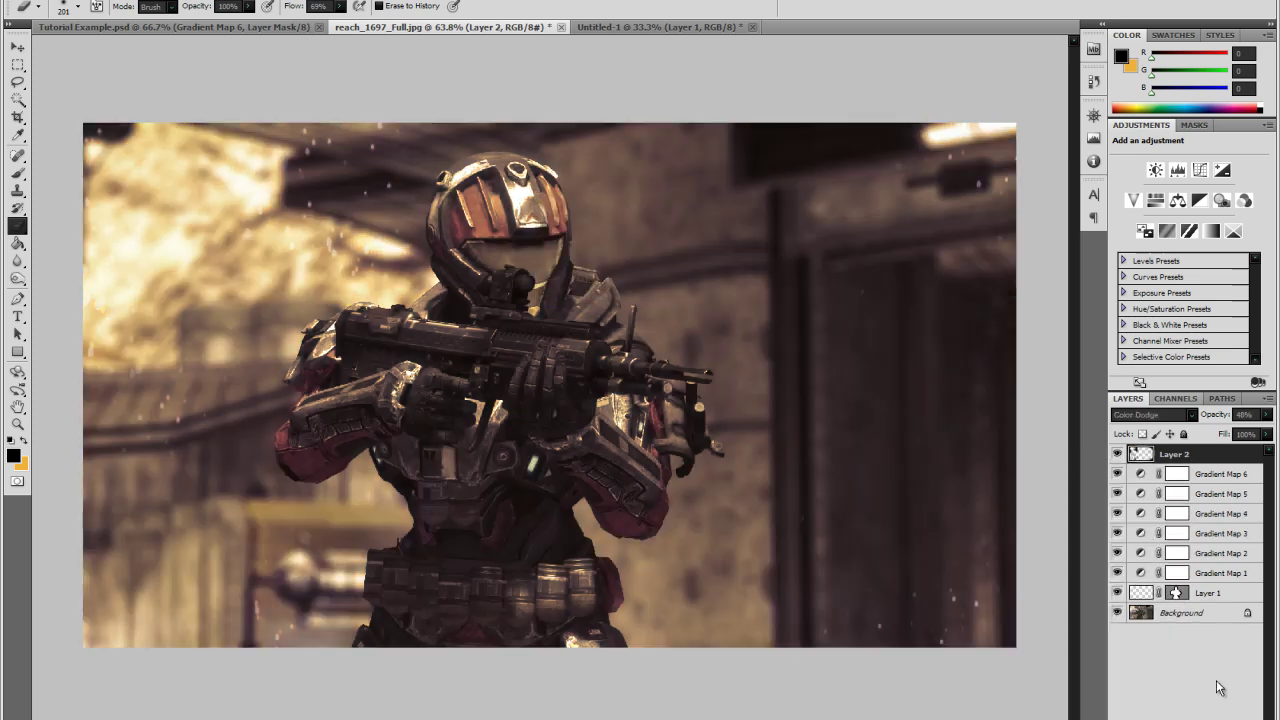
key(ctrl+z)
click(105, 0)
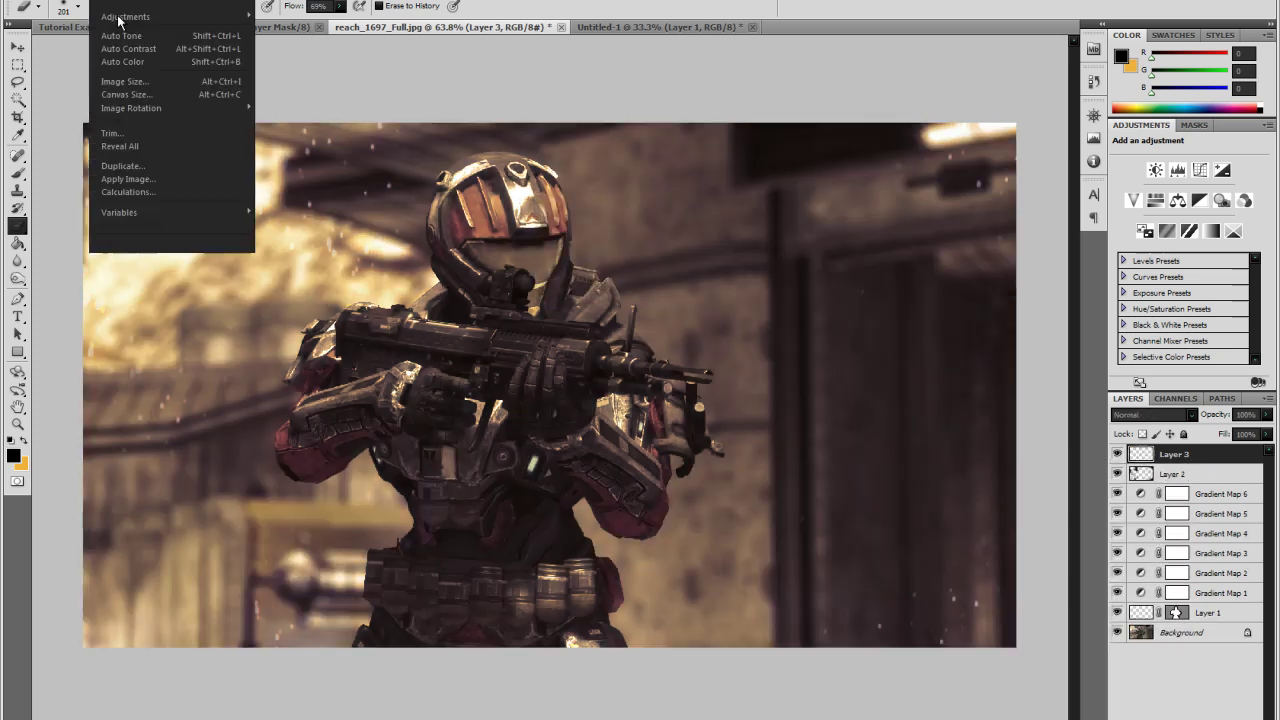
click(158, 180)
click(743, 196)
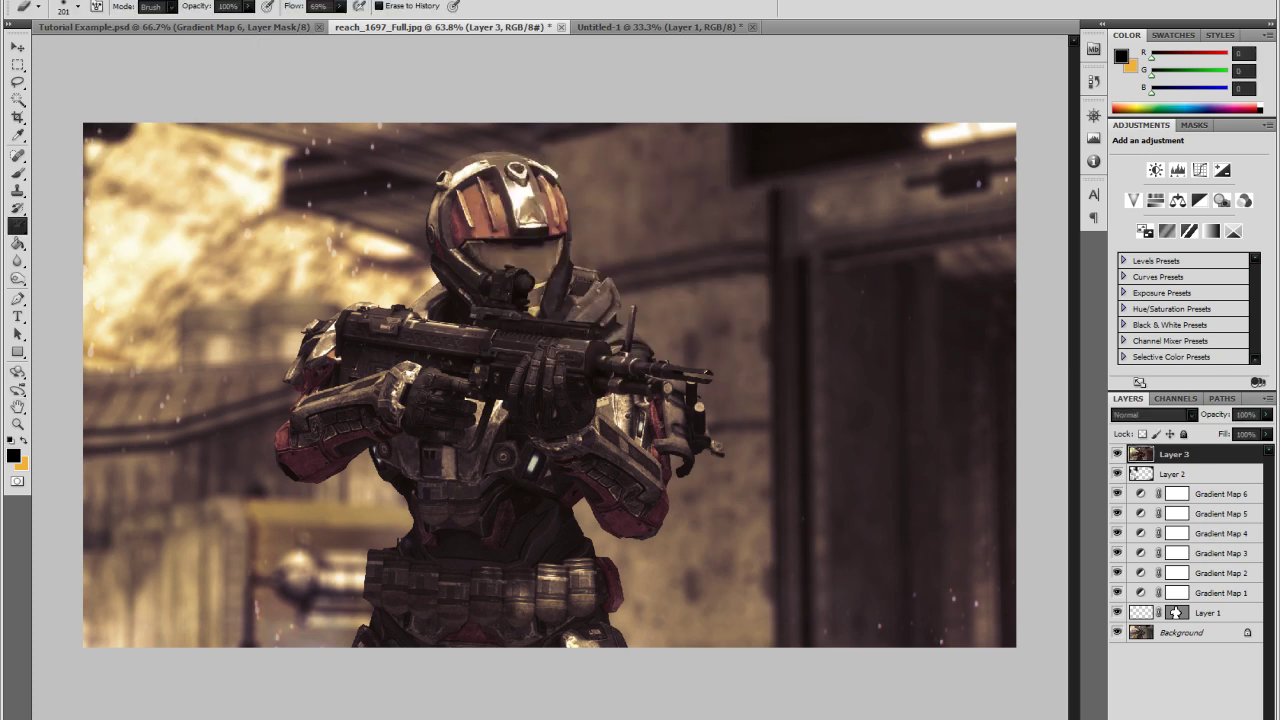
- Open Lighting Effects and reshape, angle and widen the spotlight ellipse over the image
click(225, 0)
mouse_move(273, 170)
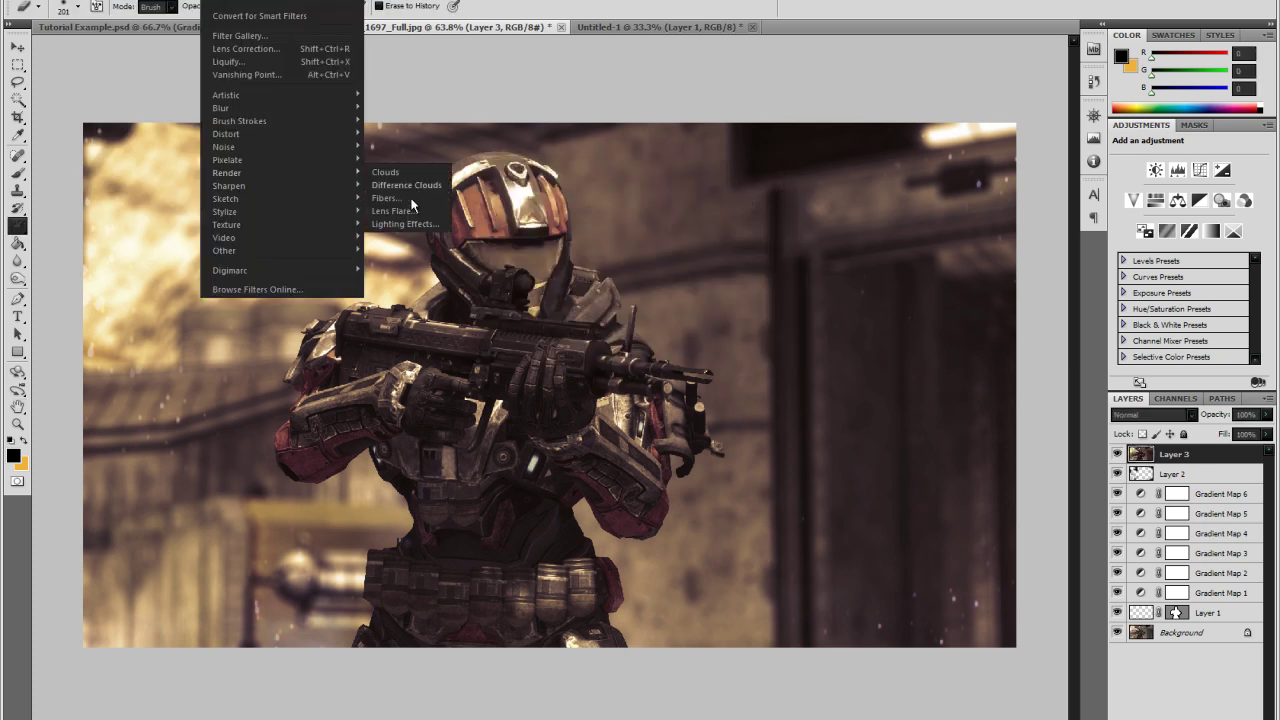
click(405, 224)
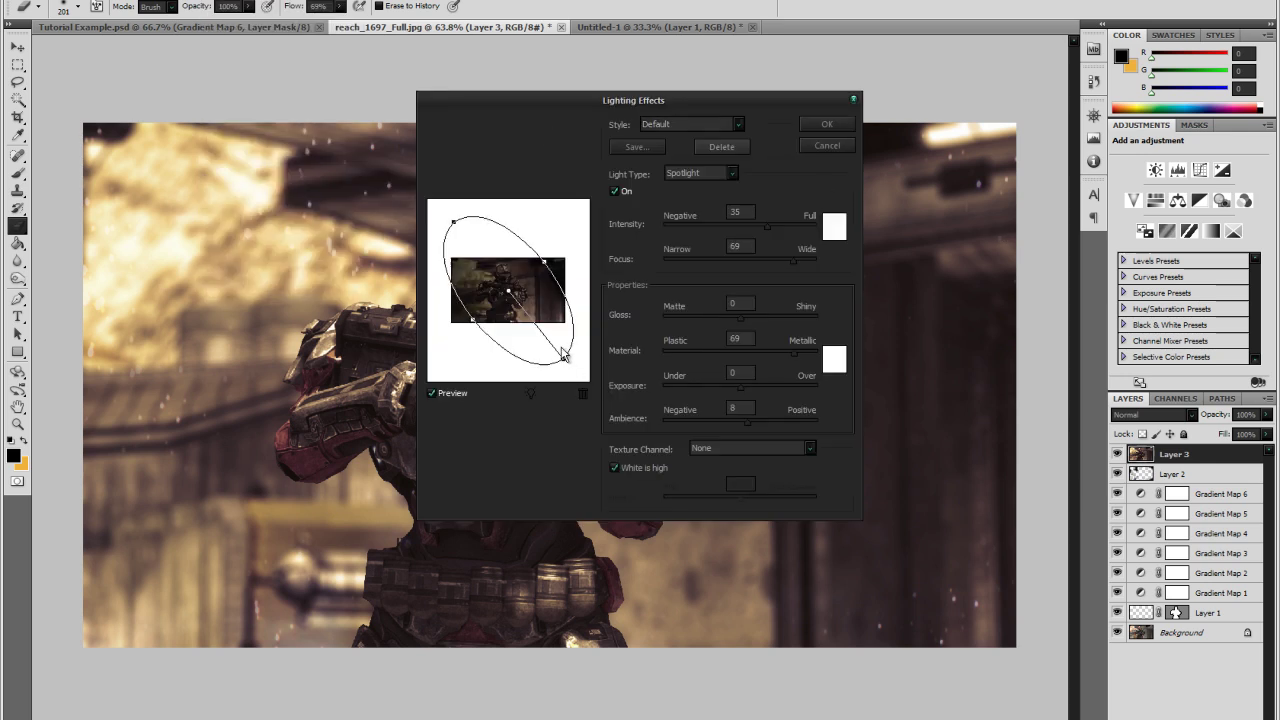
drag(526, 97, 892, 161)
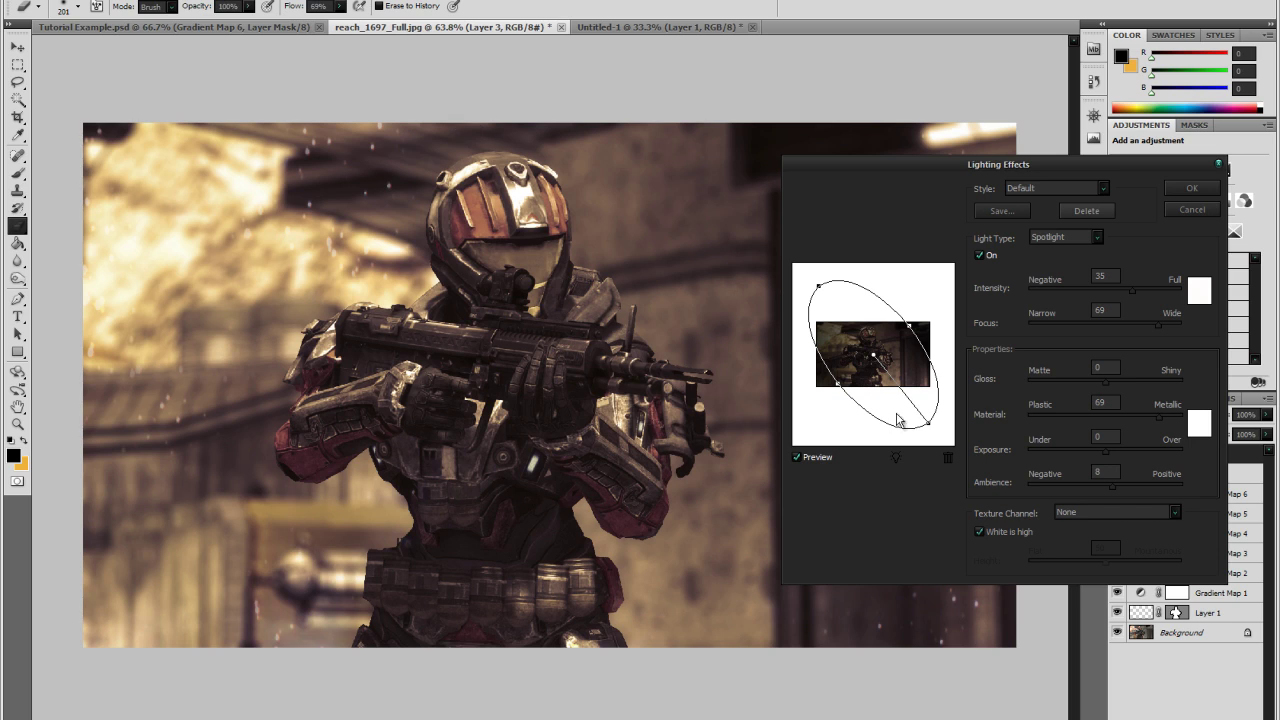
drag(938, 430, 906, 430)
mouse_move(838, 284)
mouse_down()
mouse_move(900, 275)
mouse_move(838, 277)
mouse_up()
mouse_move(918, 344)
mouse_down()
mouse_move(940, 335)
mouse_move(926, 340)
mouse_up()
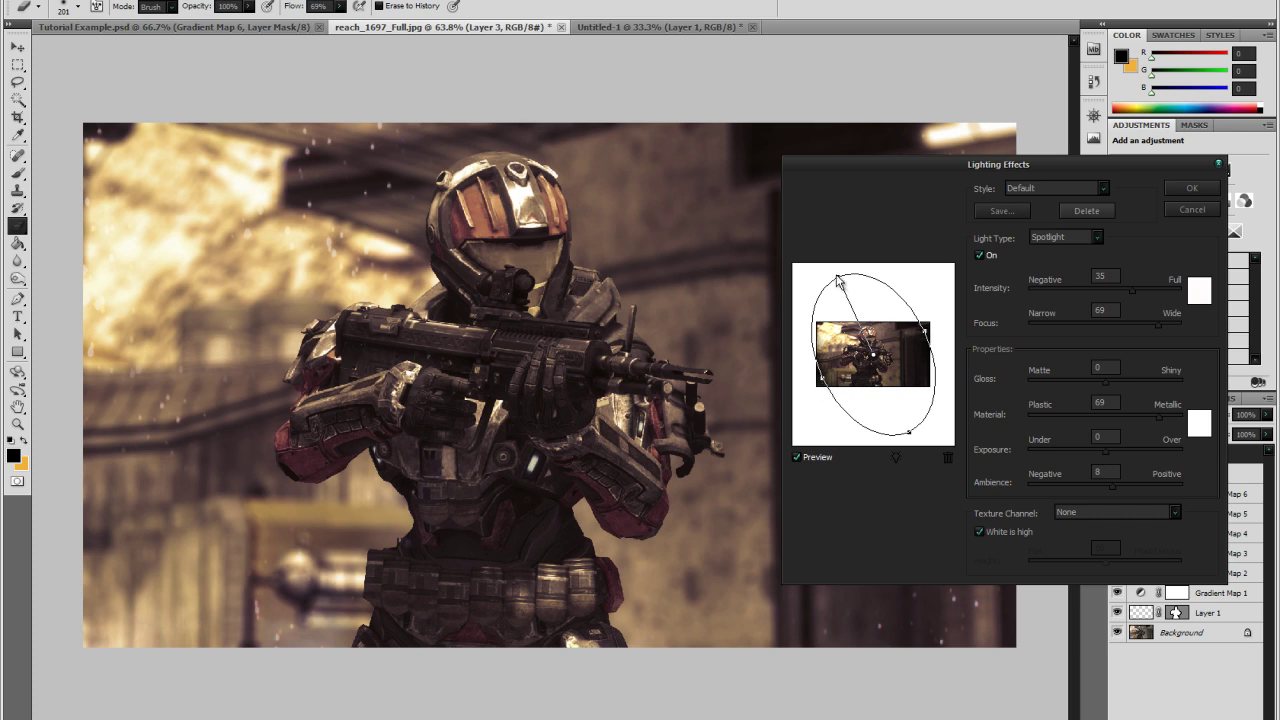
drag(838, 284, 838, 283)
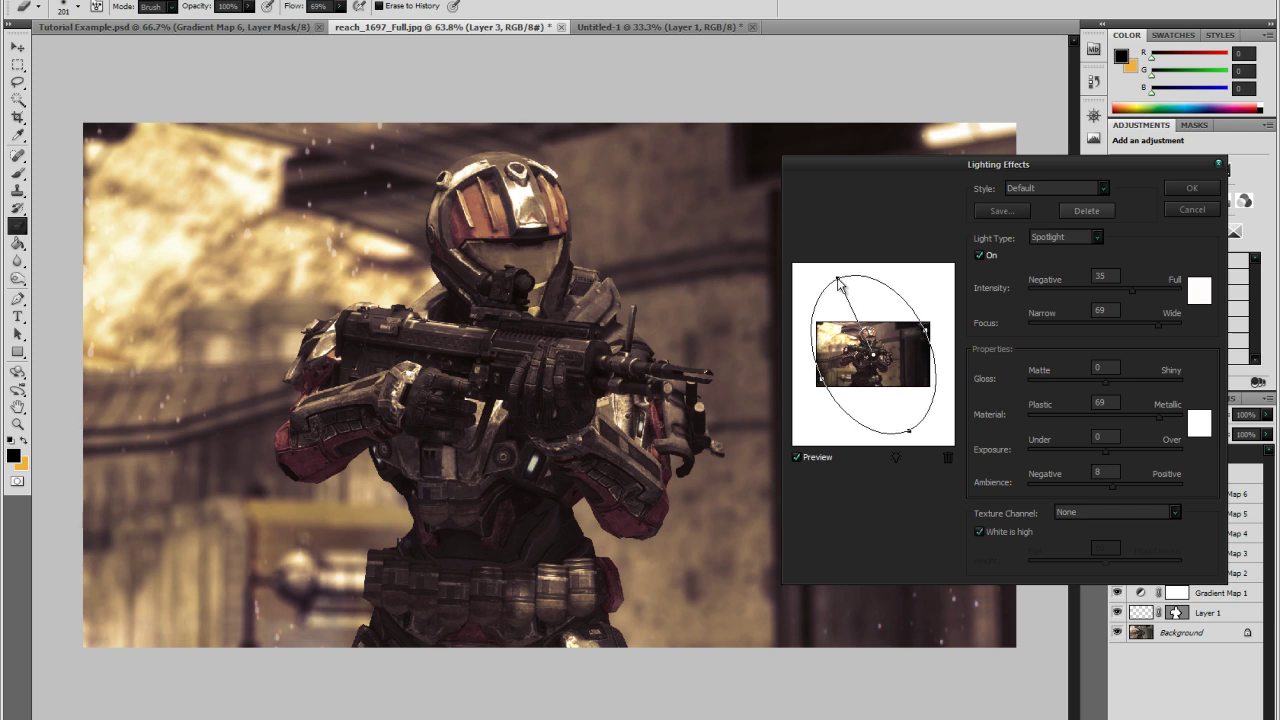
- Narrow the spotlight focus, lower ambience to 6 and intensity to 36, then apply
drag(870, 165, 818, 165)
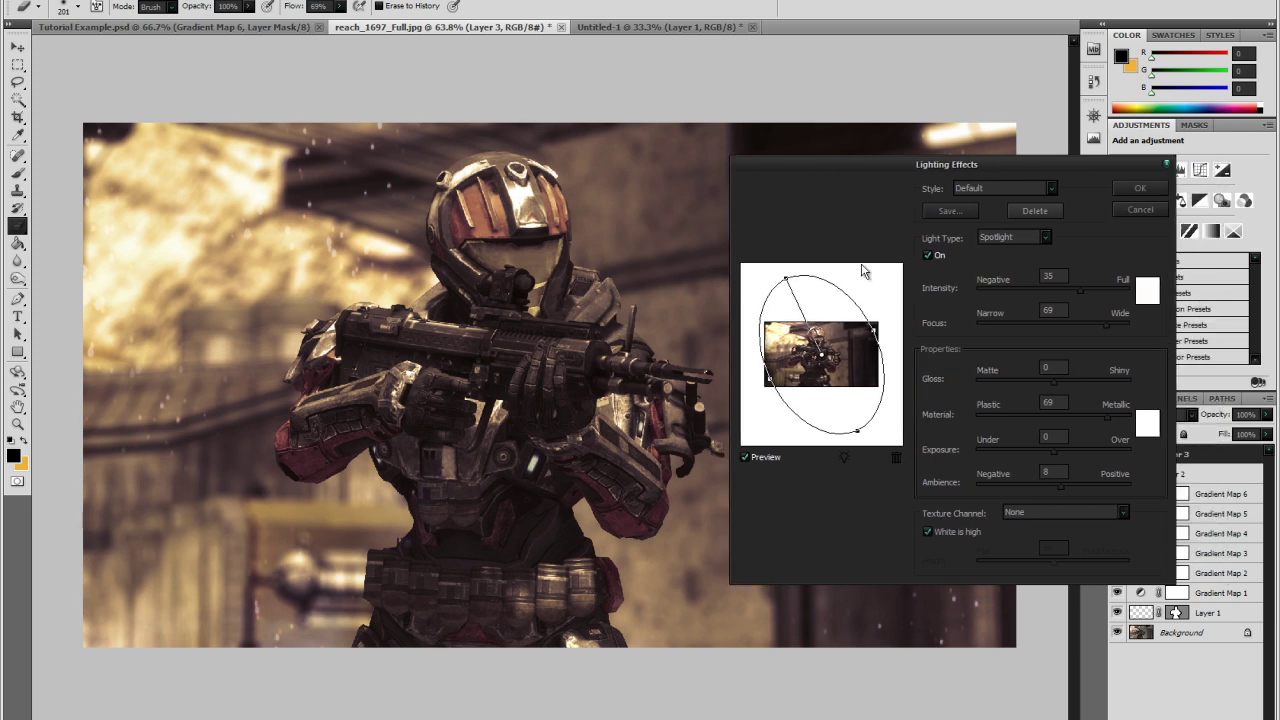
drag(1102, 319, 1092, 319)
drag(1064, 484, 1052, 485)
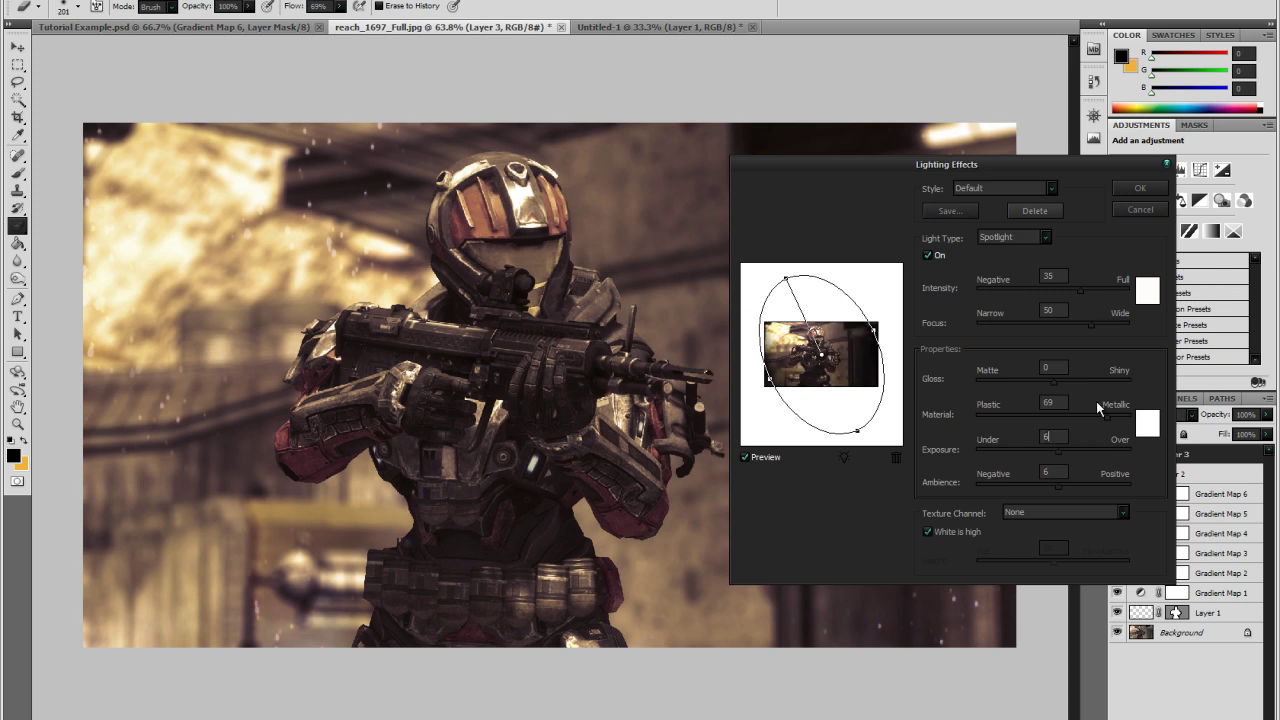
drag(1087, 291, 1081, 291)
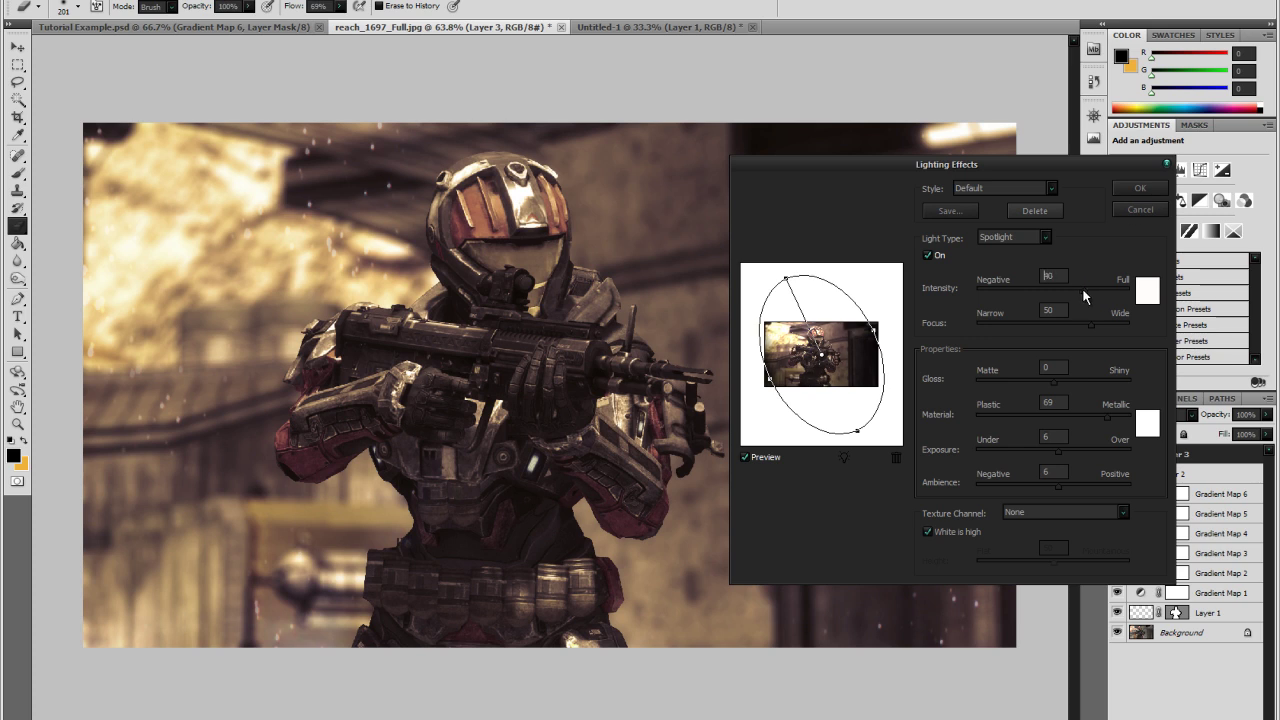
click(1127, 189)
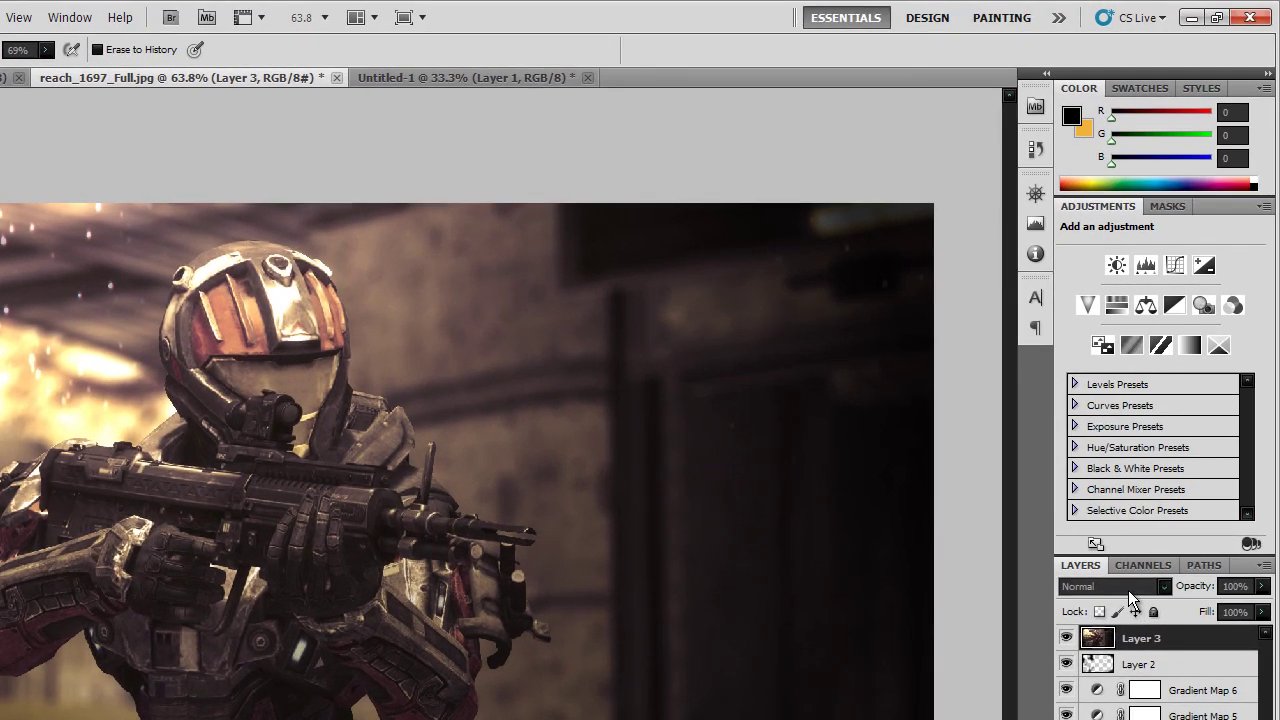
- Try Layer 3 in Multiply blending at around 19% opacity
click(1128, 590)
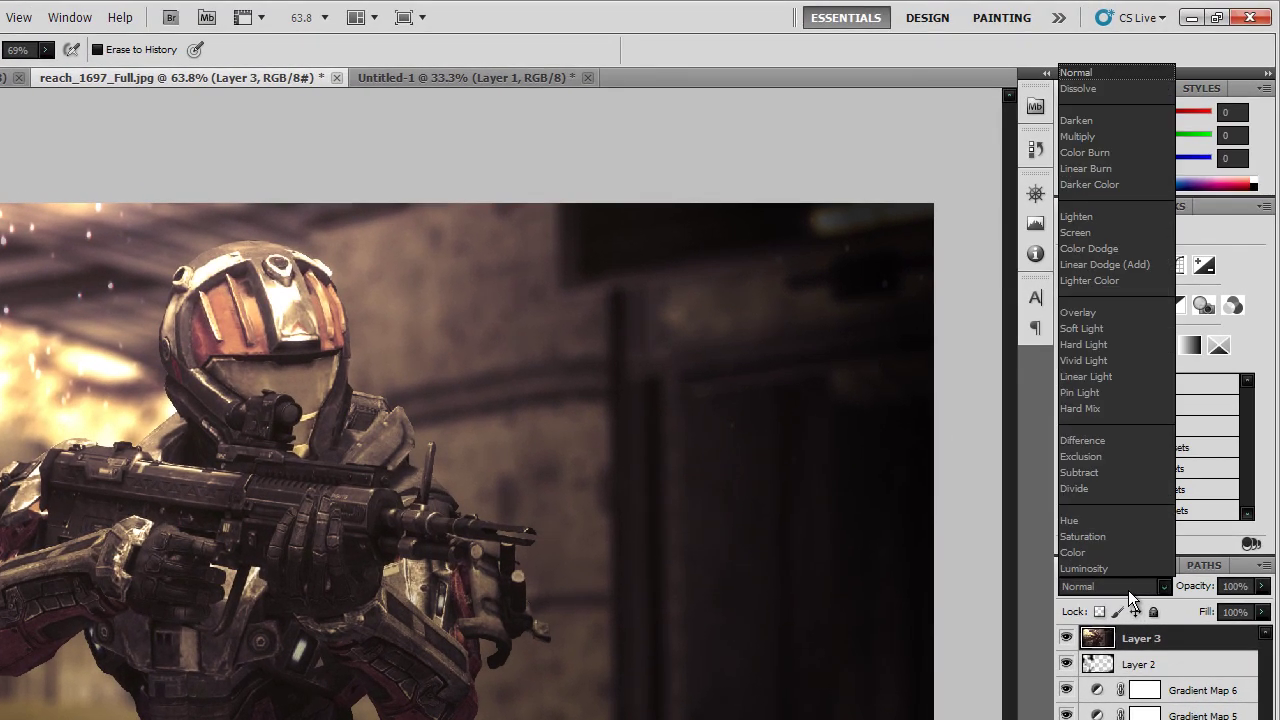
click(1110, 139)
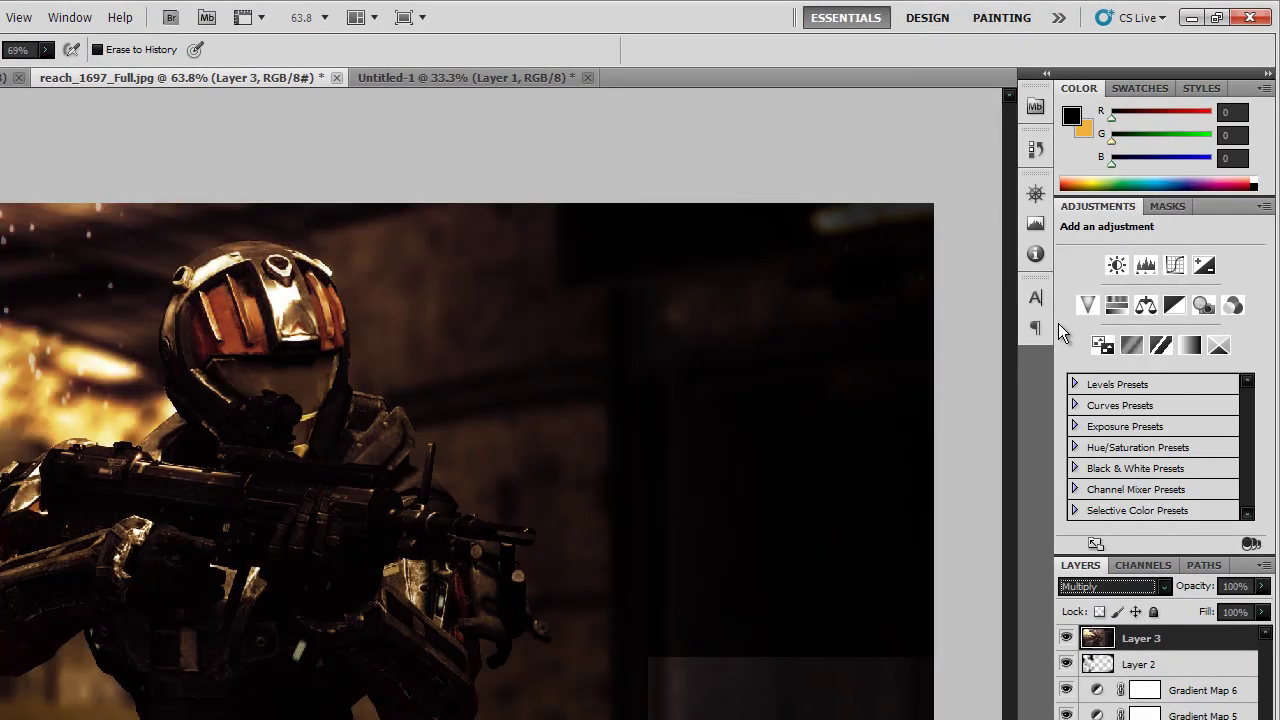
click(1262, 586)
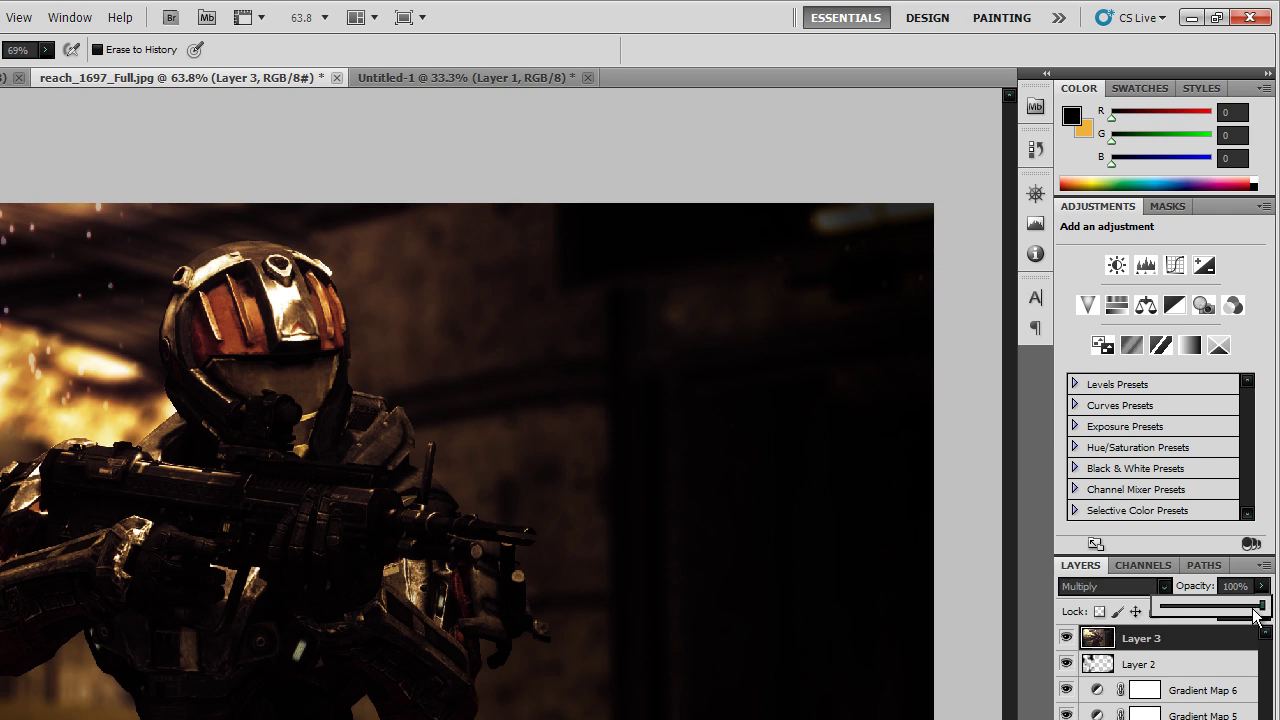
drag(1217, 614, 1181, 614)
drag(1273, 610, 1262, 610)
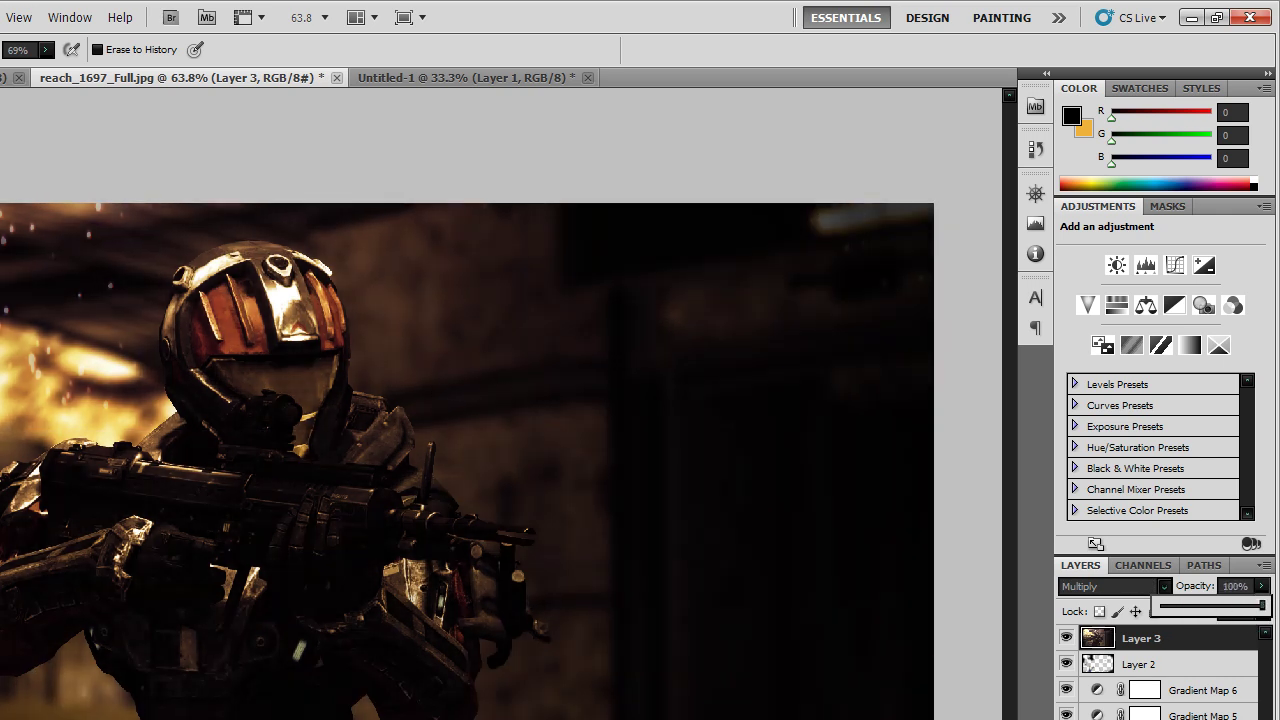
- Switch Layer 3 to Lighten blending and adjust its opacity
click(1088, 580)
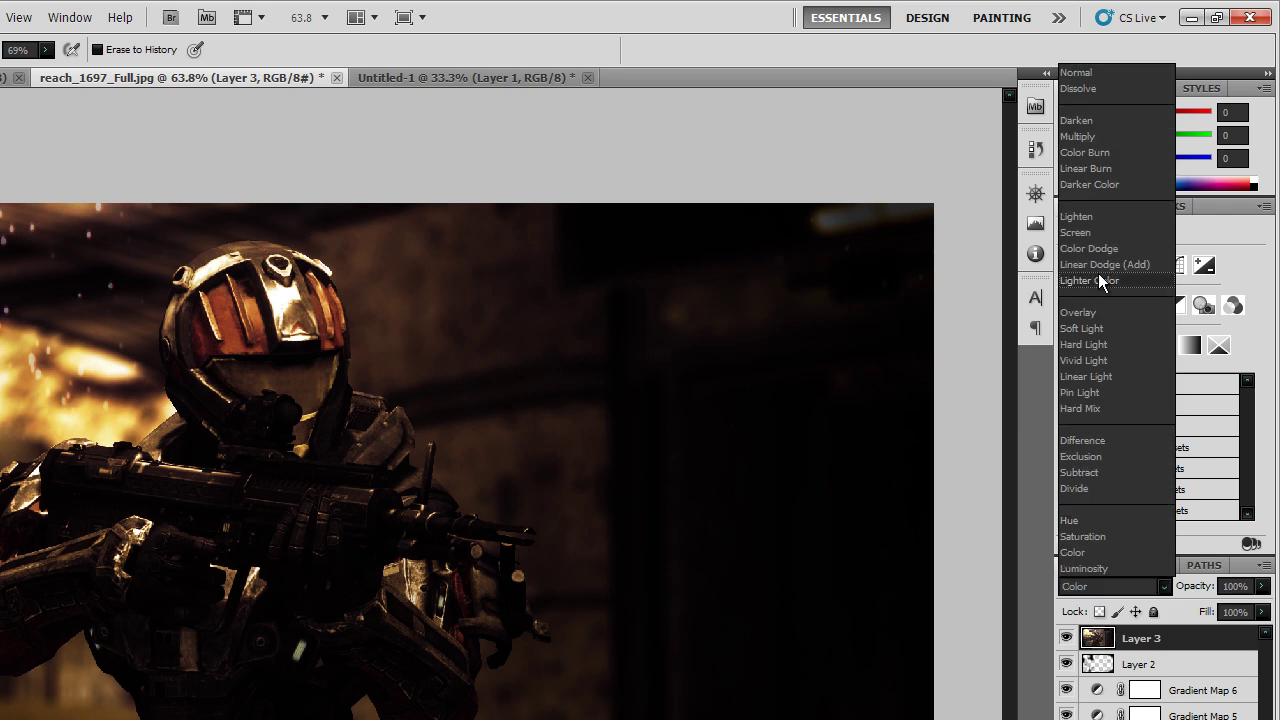
click(1083, 221)
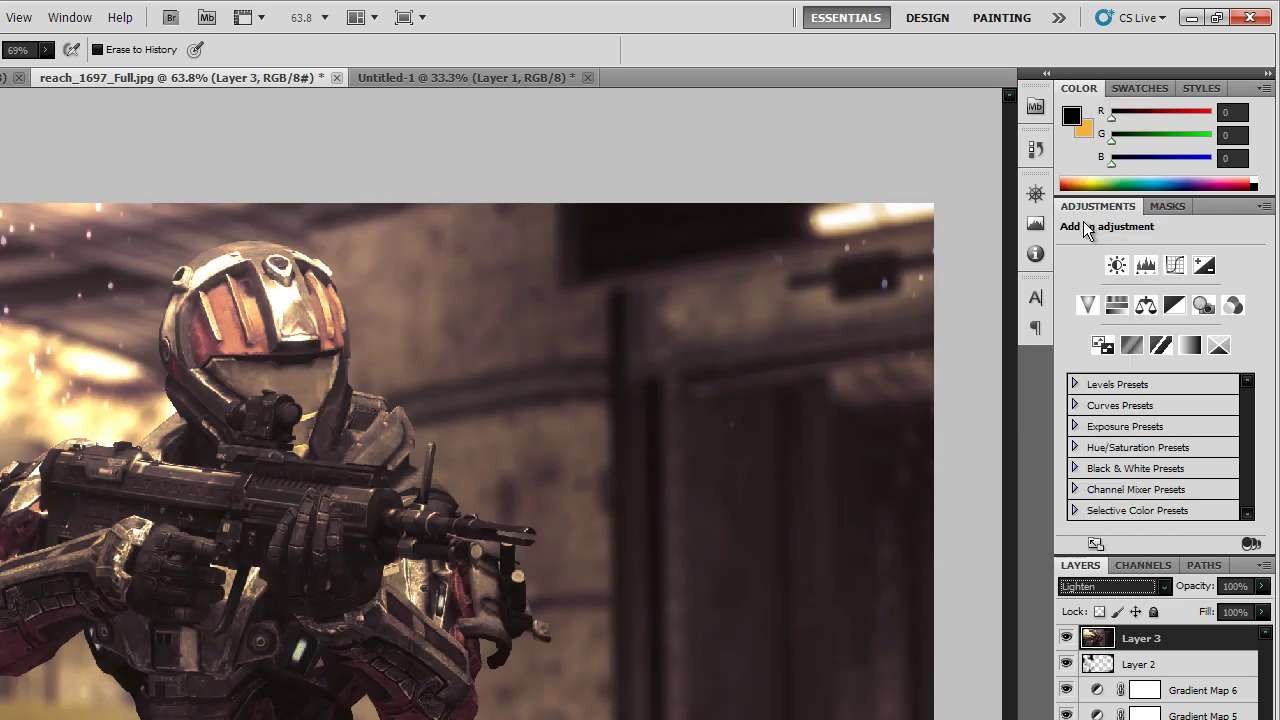
click(1261, 587)
drag(1187, 613, 1262, 613)
- Return Layer 3 to Normal at about 49% opacity and toggle its visibility to compare
click(1110, 587)
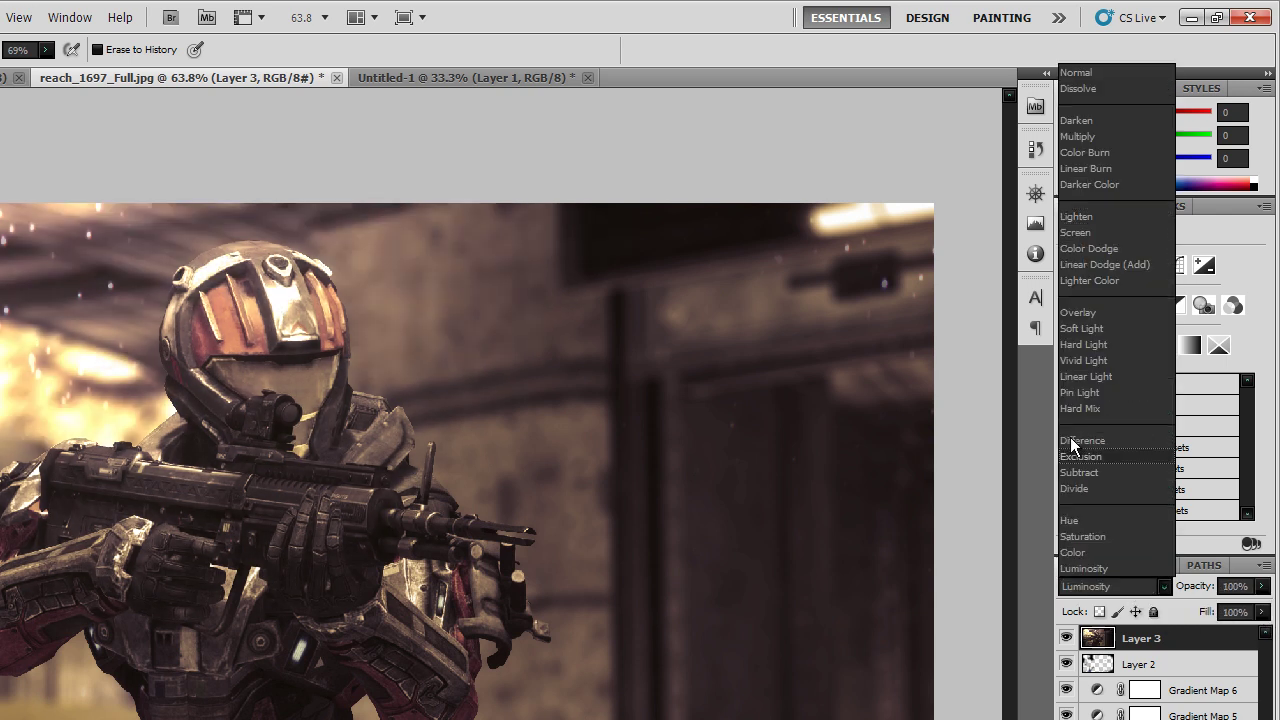
click(1080, 75)
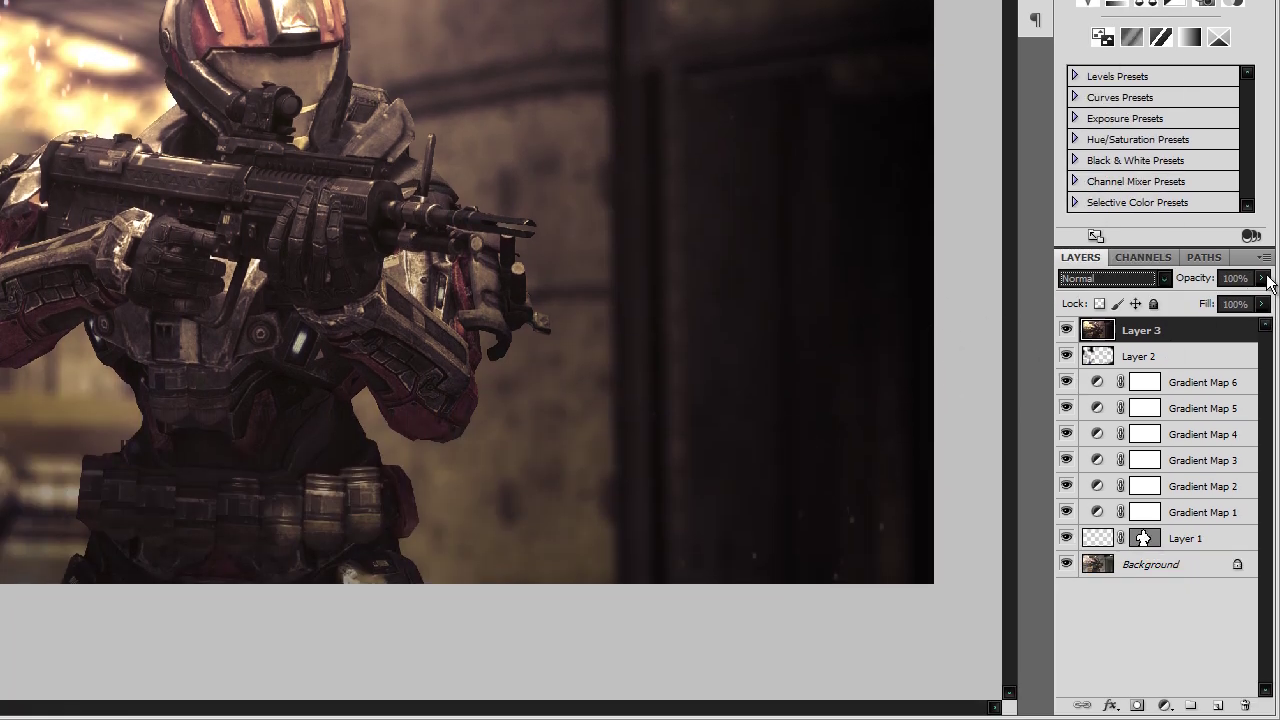
click(1264, 279)
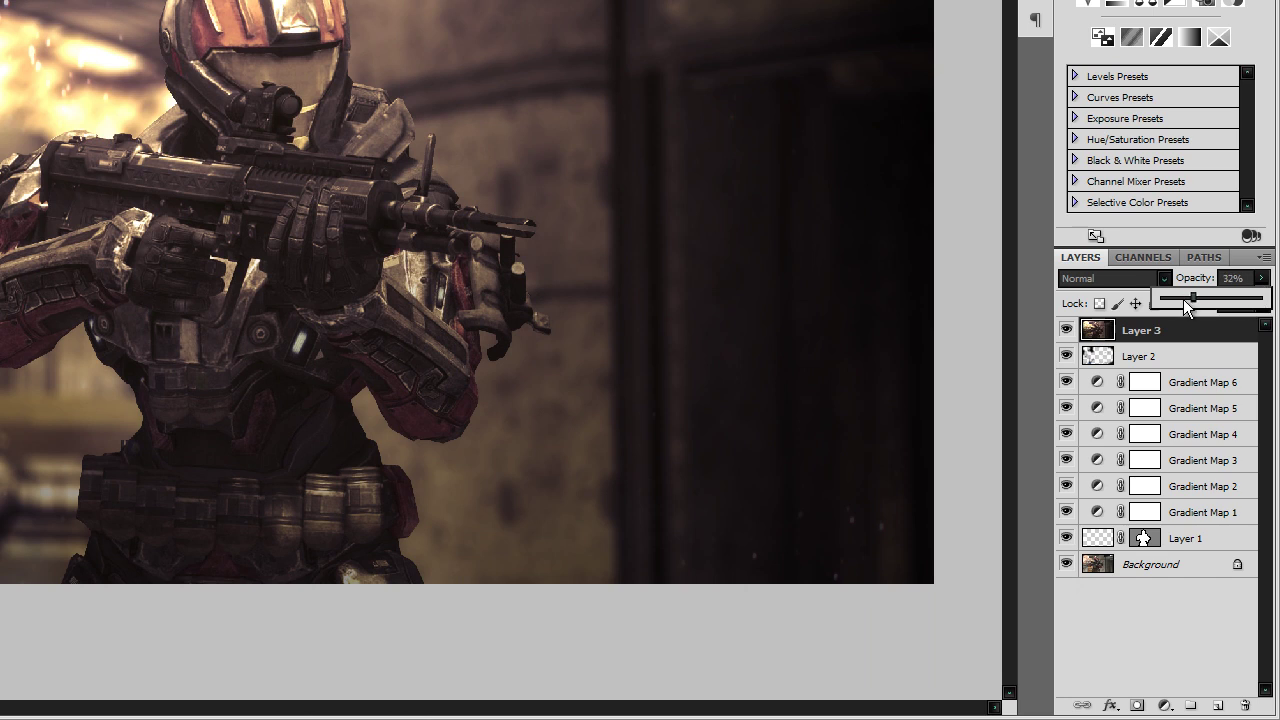
drag(1180, 306, 1242, 293)
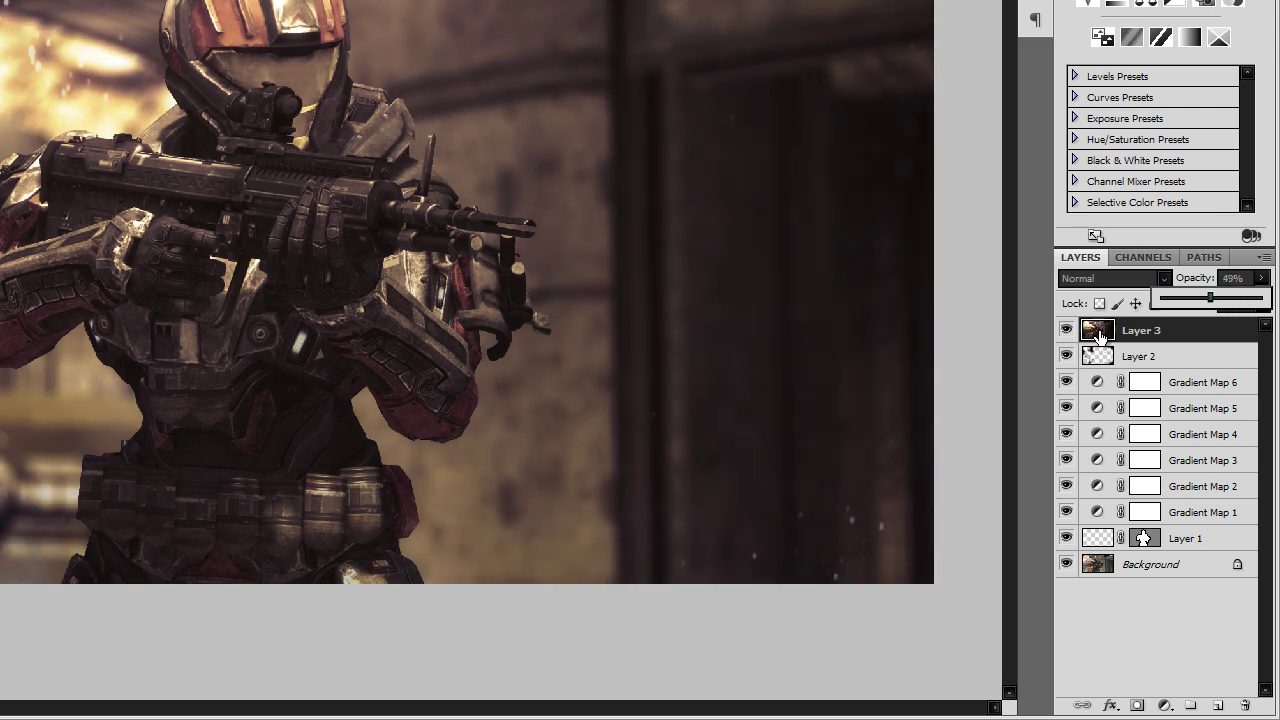
click(1066, 330)
click(1066, 330)
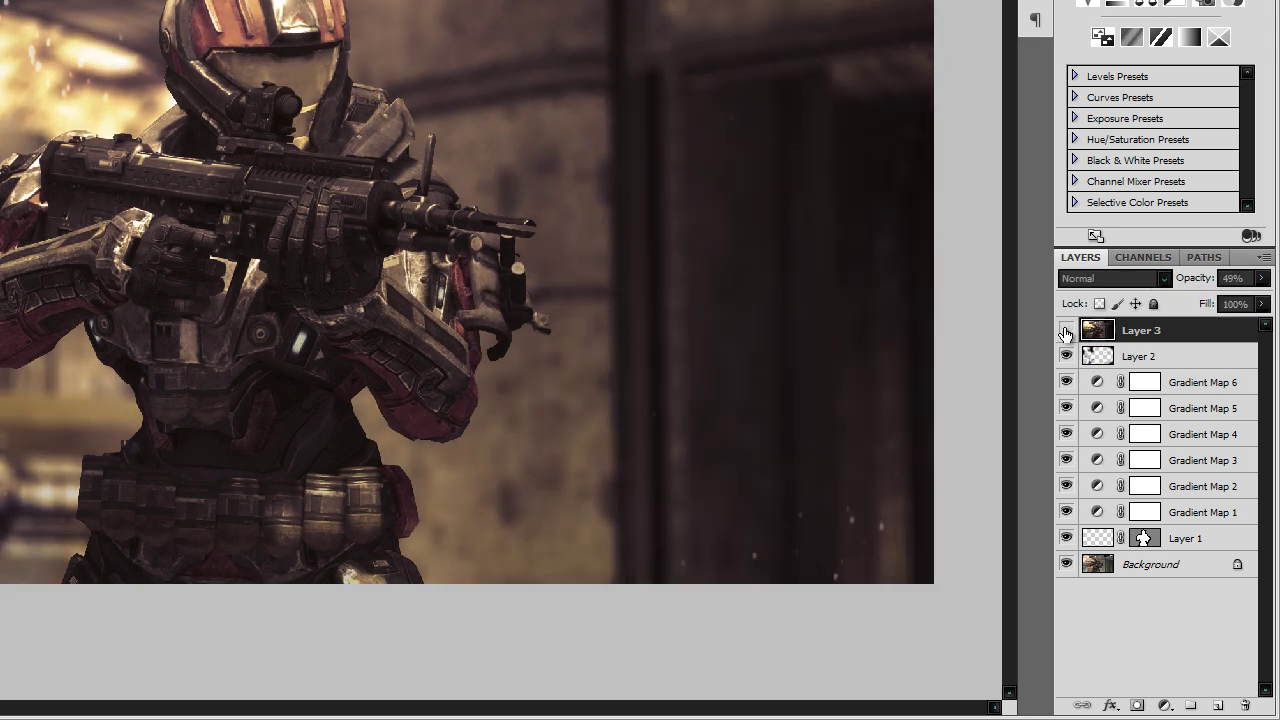
click(1066, 330)
click(1066, 330)
- Add a new Layer 4 and fill it with the merged composite via Apply Image
click(1236, 706)
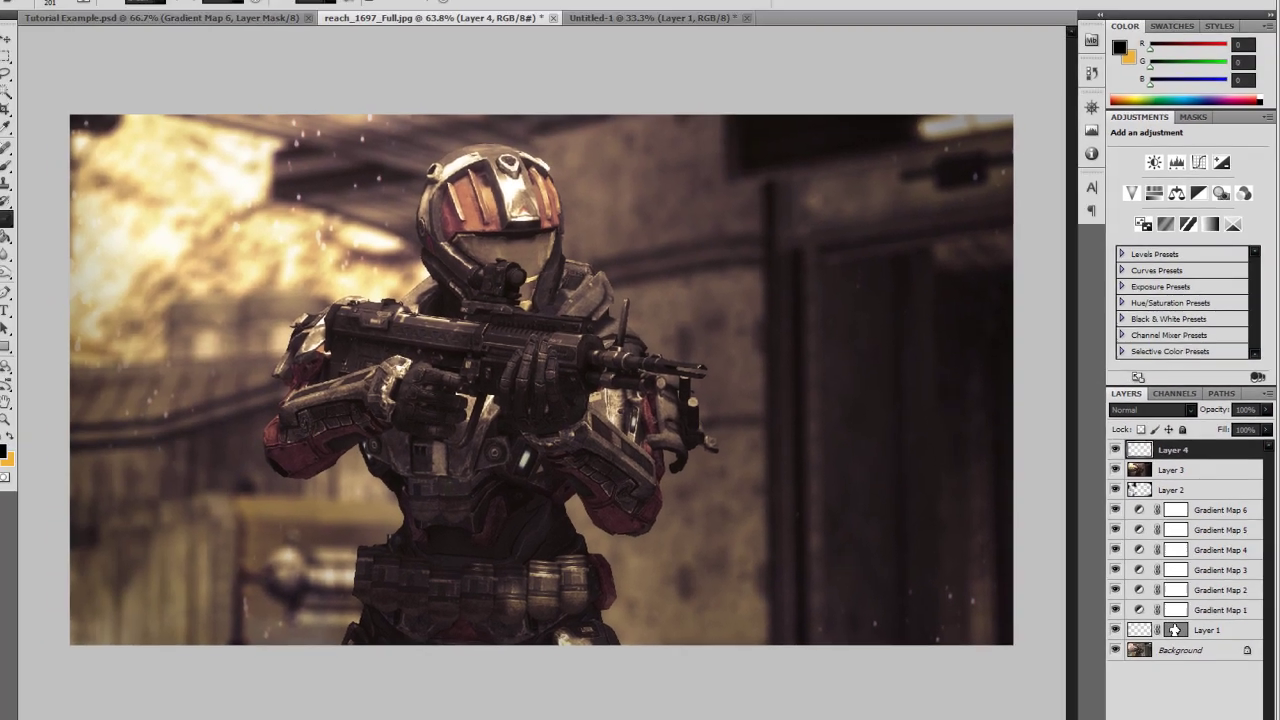
key(alt+i)
click(138, 178)
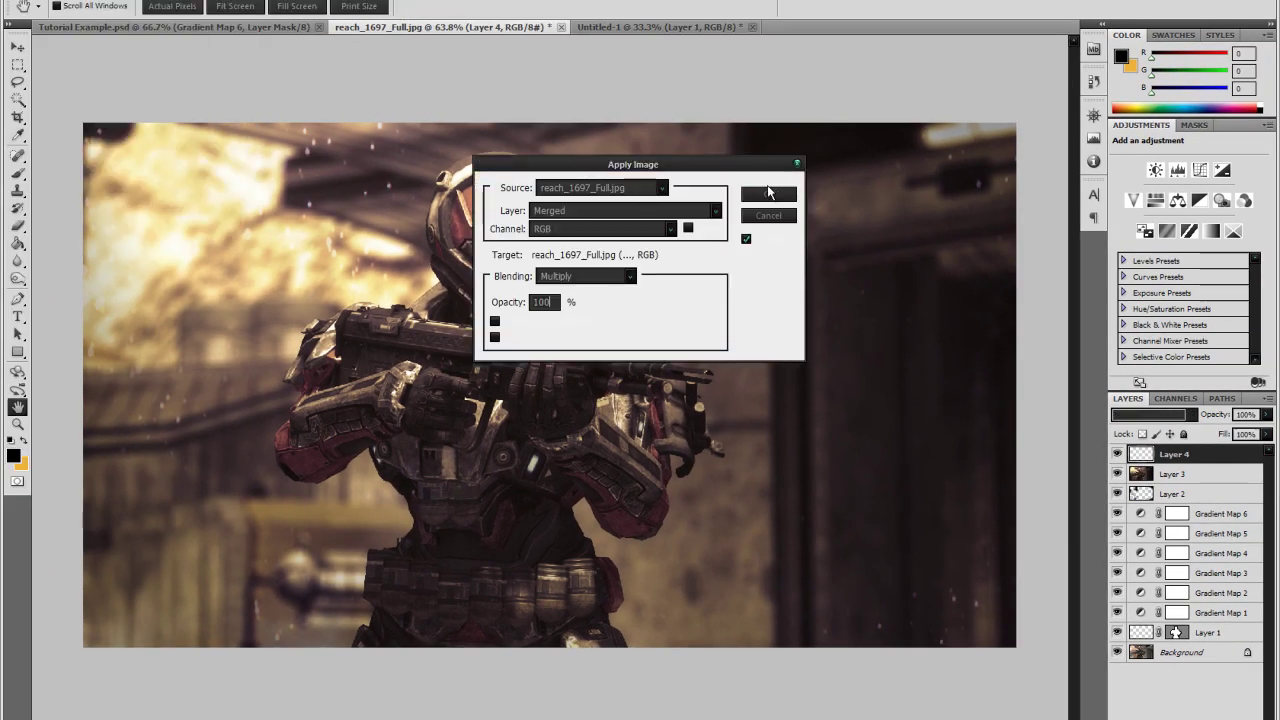
click(768, 193)
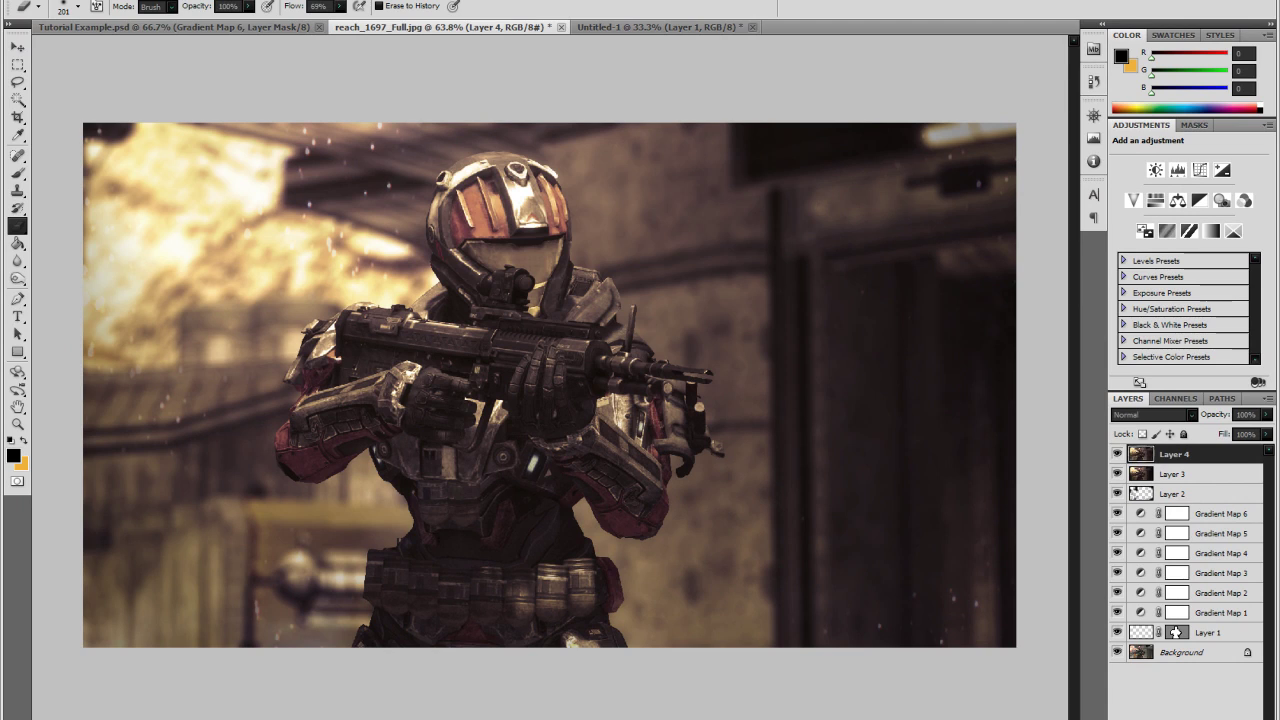
- Apply Filter > Sharpen > Sharpen Edges to Layer 4
key(alt+t)
mouse_move(275, 187)
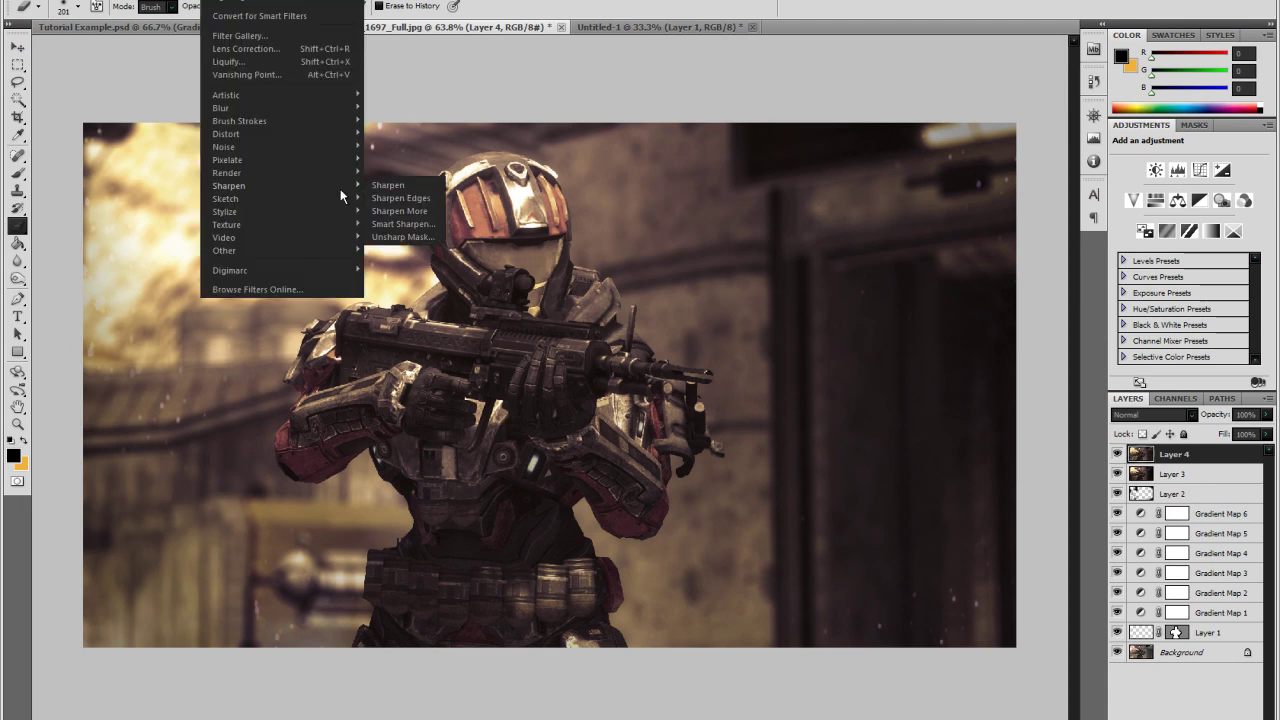
click(424, 204)
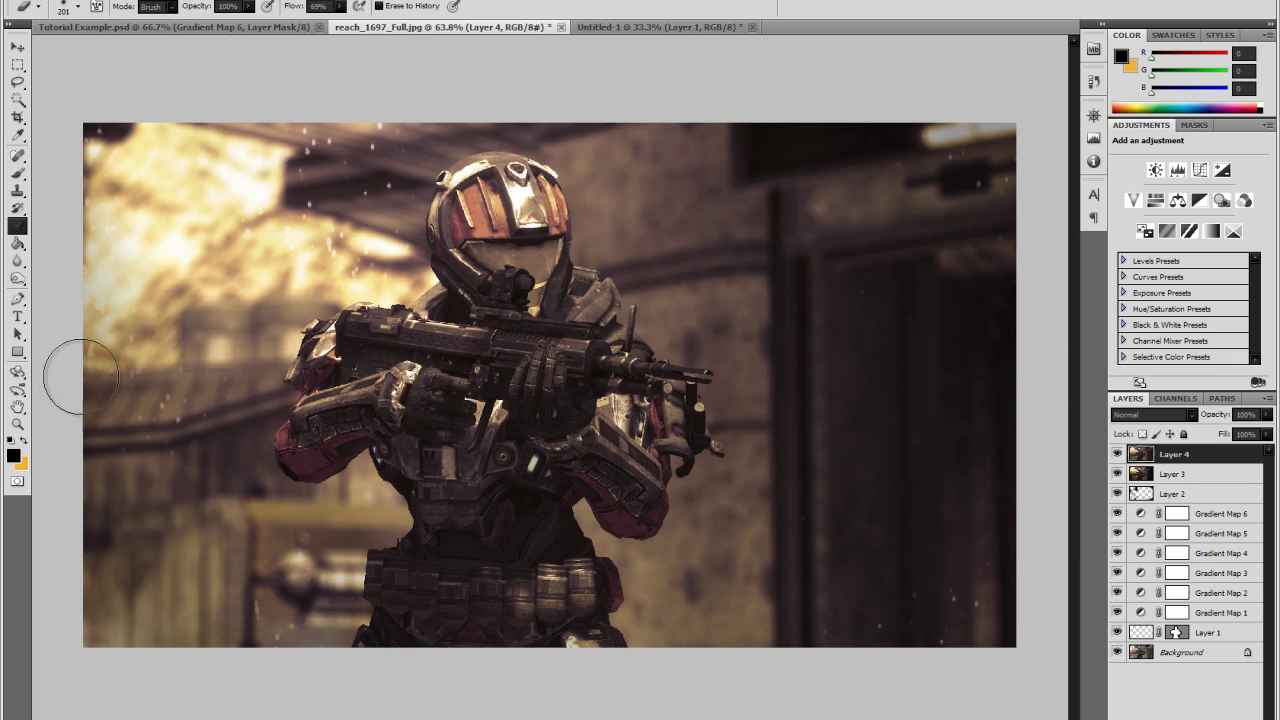
- Draw a black rectangle bar across the top of the image as Shape 1
click(17, 352)
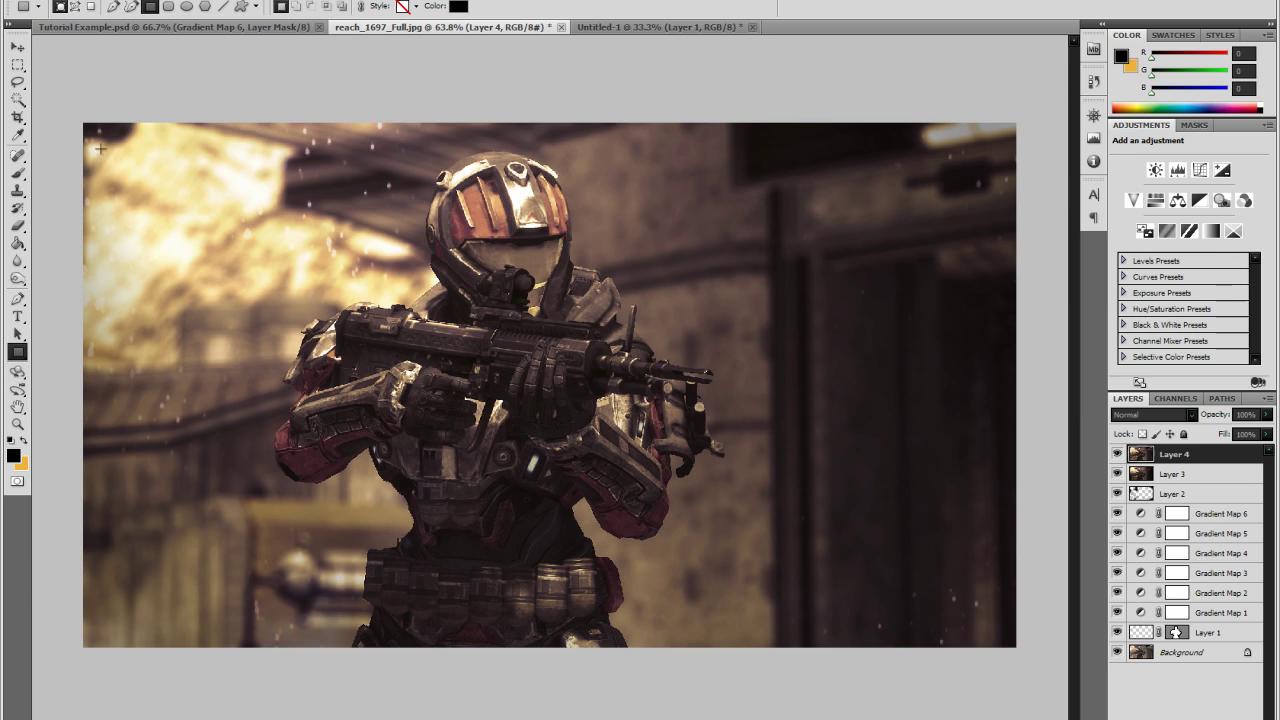
drag(80, 121, 904, 223)
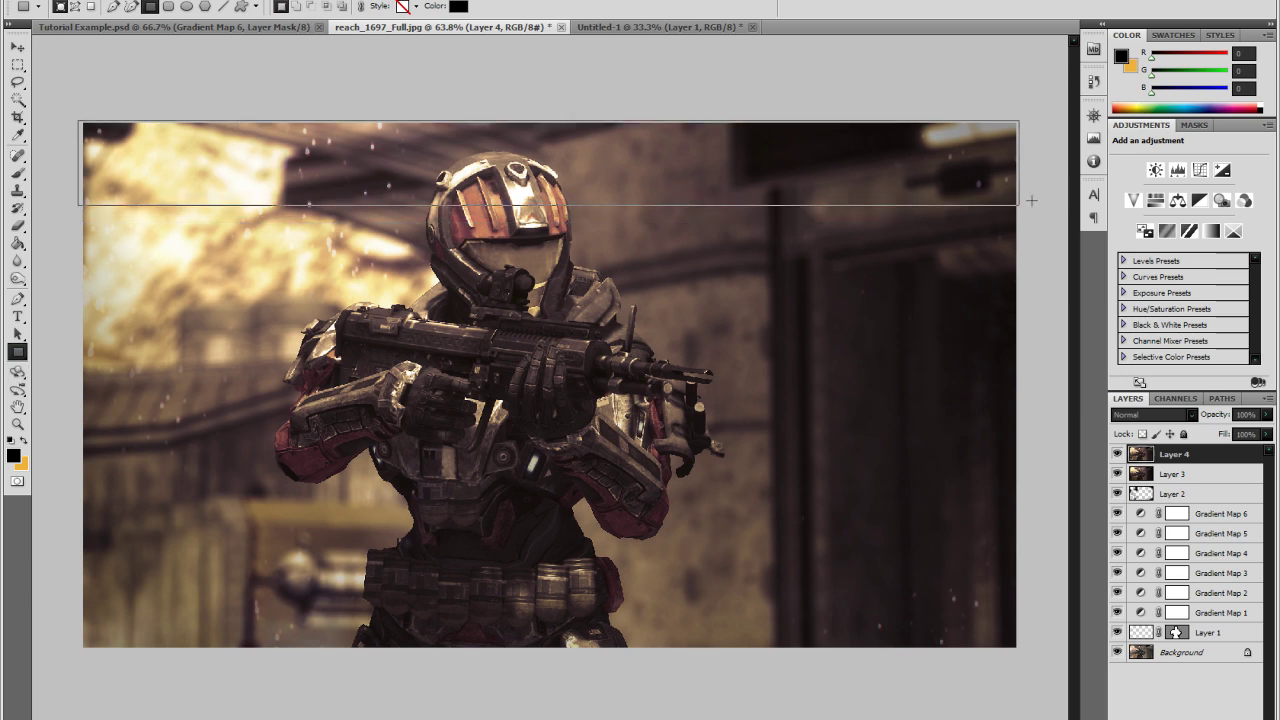
drag(1035, 201, 1023, 187)
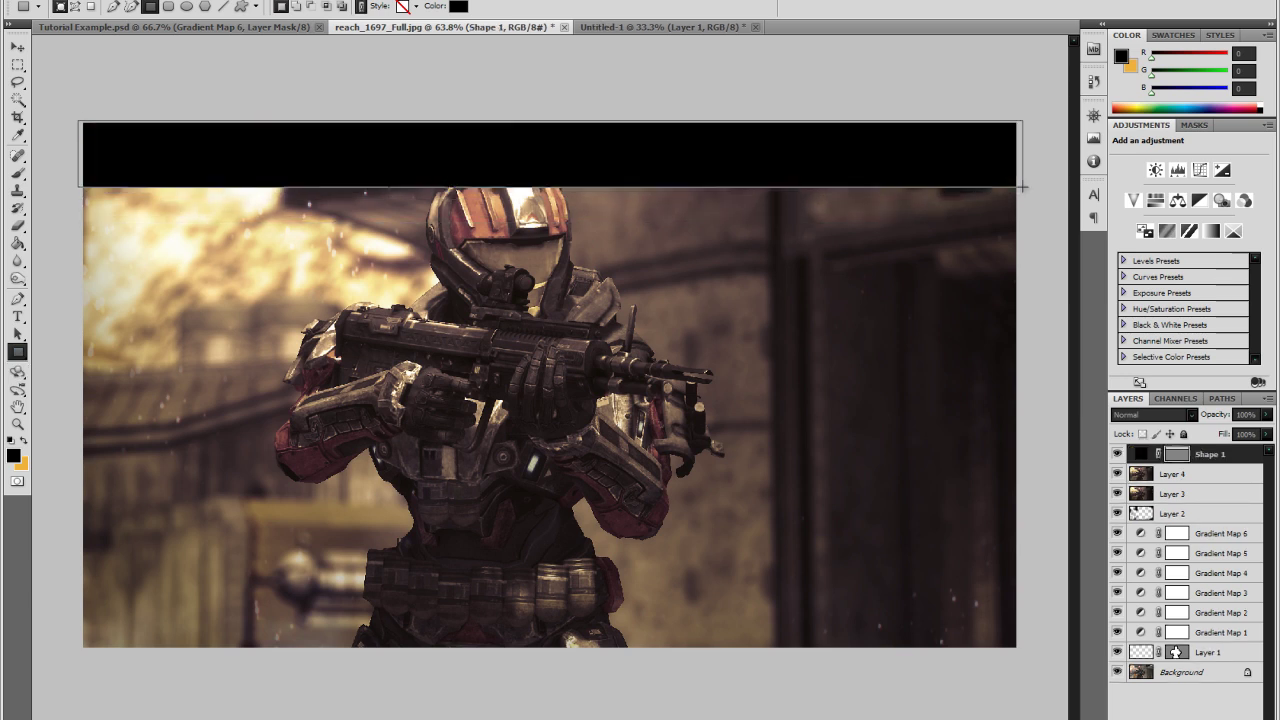
click(1227, 447)
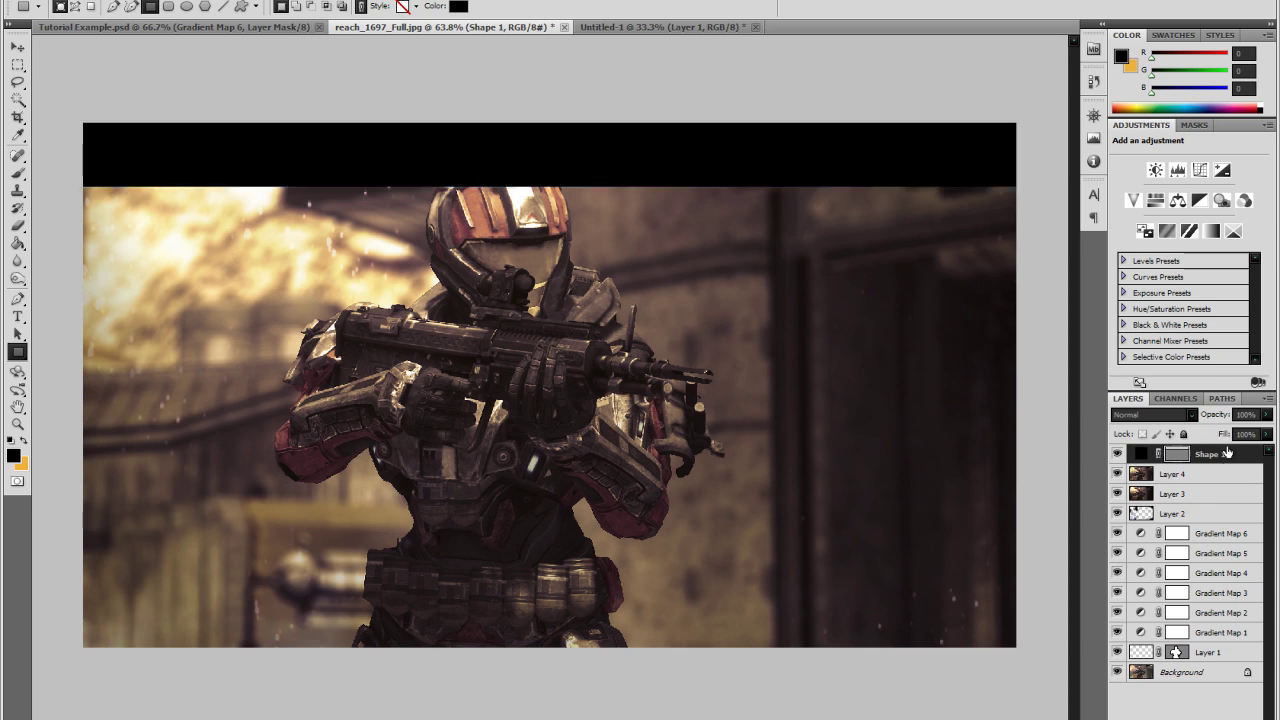
- Duplicate Shape 1 as Shape 1 copy and move it to the bottom edge
right_click(1199, 456)
click(1140, 490)
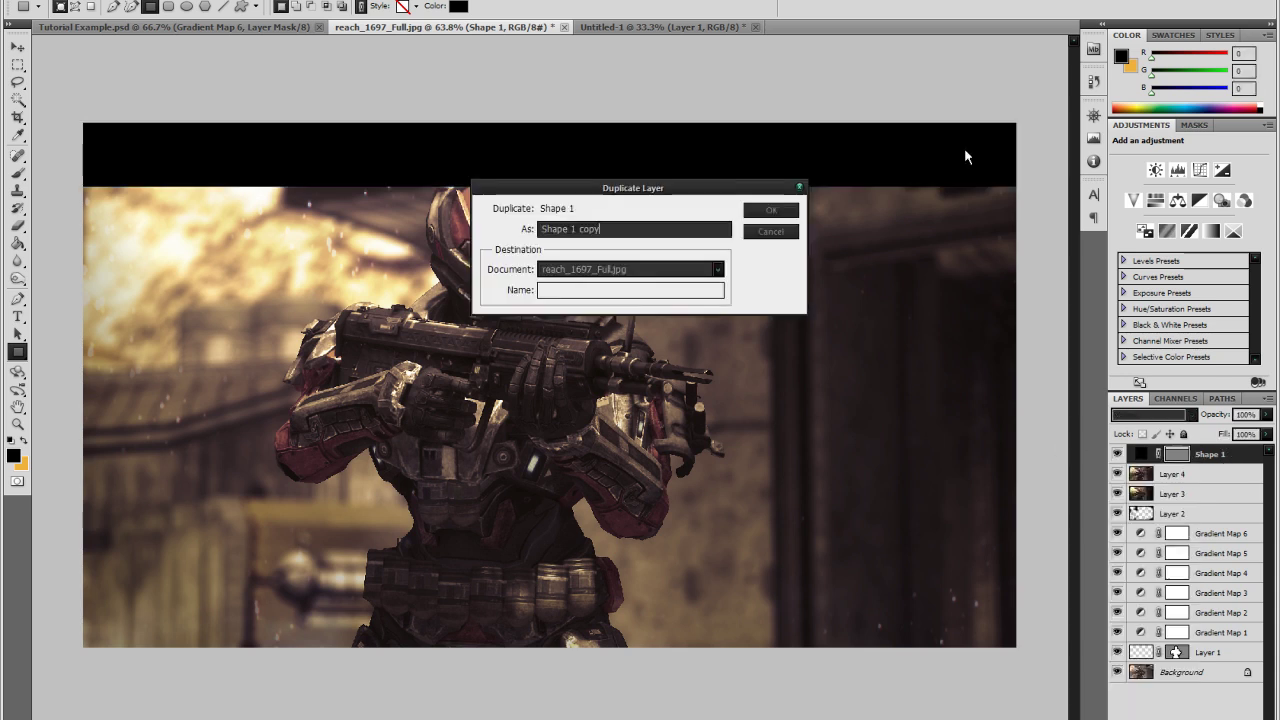
click(750, 210)
click(17, 46)
drag(194, 98, 219, 475)
drag(410, 574, 368, 654)
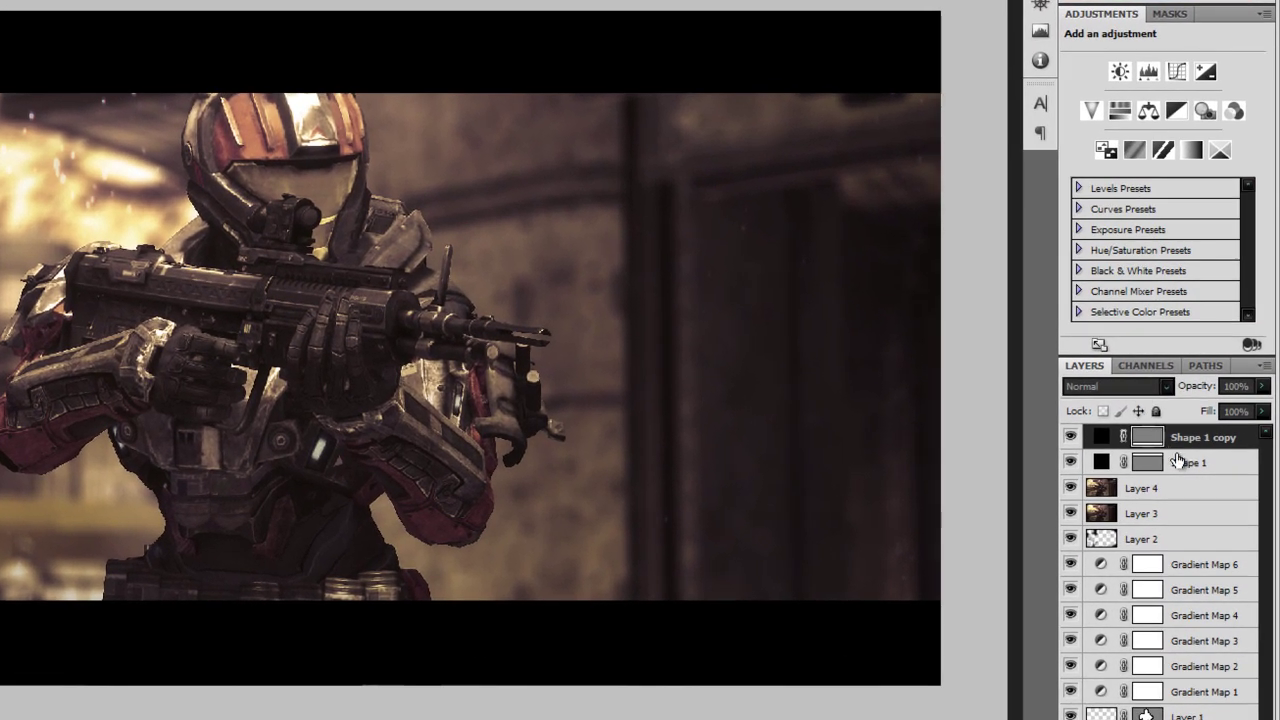
- Fine-tune the top and bottom bar positions so they sit evenly at the image edges
click(1178, 460)
mouse_move(566, 137)
mouse_down()
mouse_move(563, 124)
mouse_move(566, 141)
mouse_up()
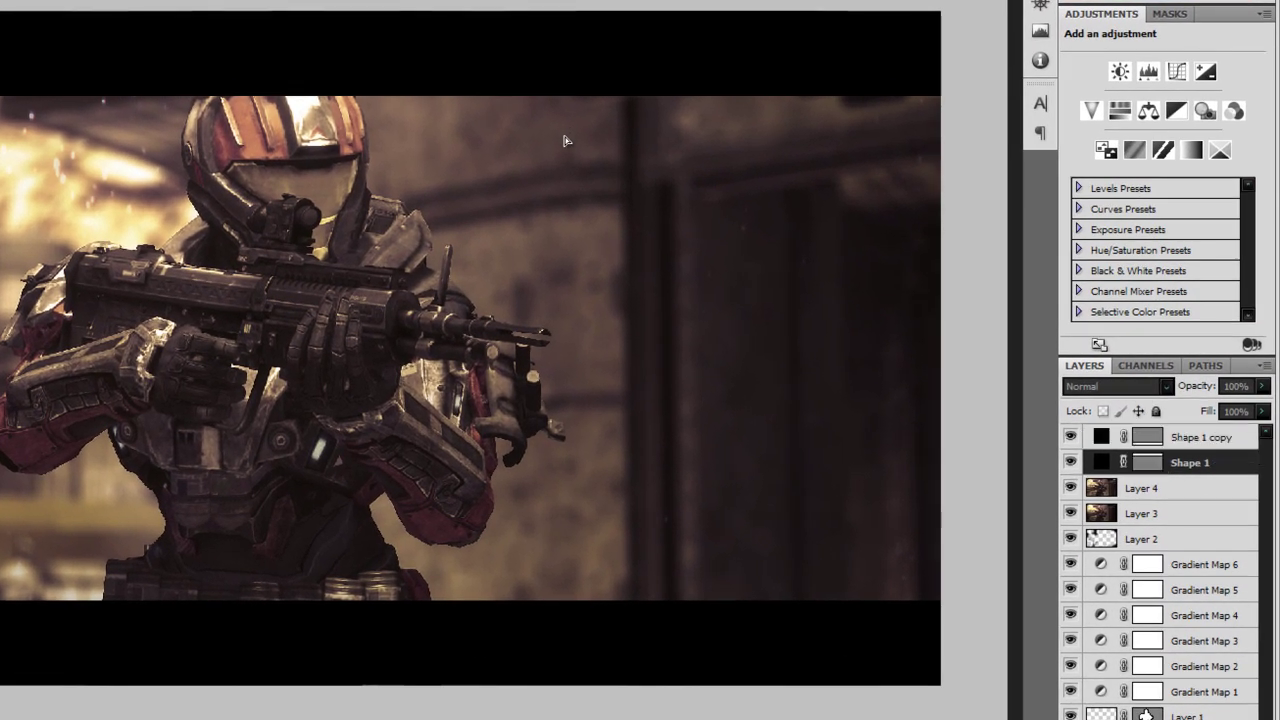
click(1158, 487)
click(1160, 440)
click(1214, 467)
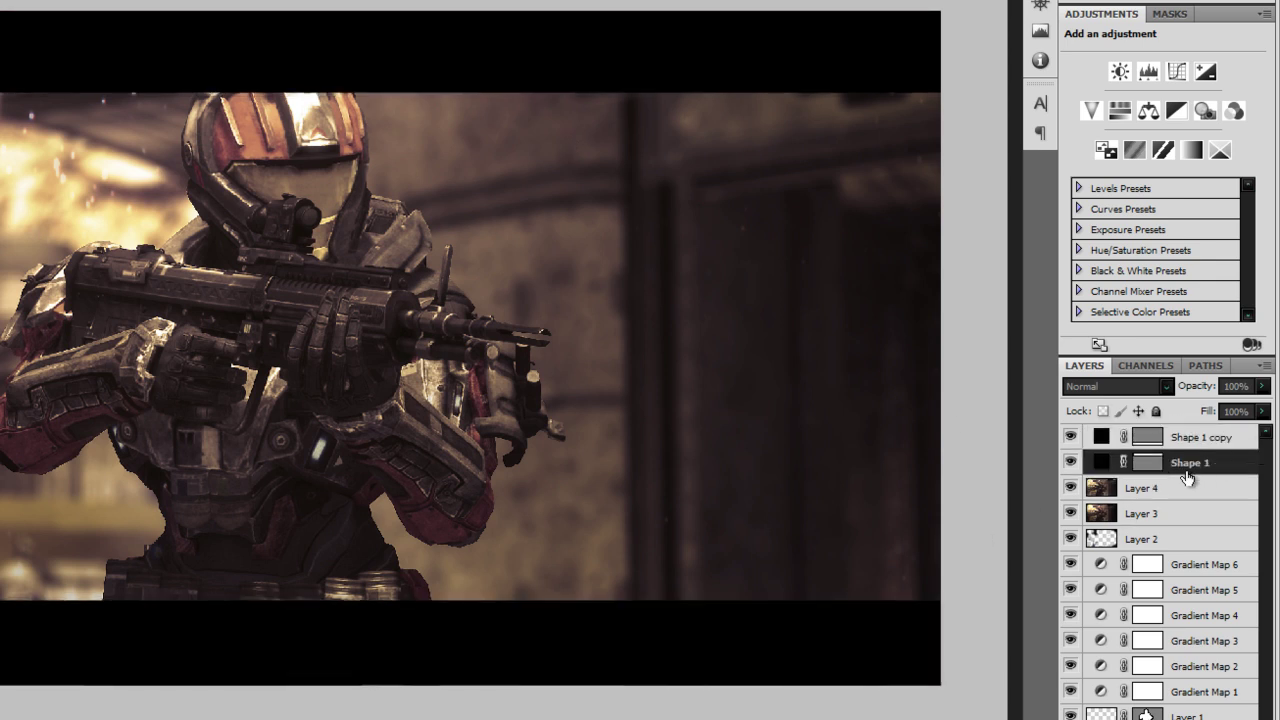
drag(520, 688, 520, 671)
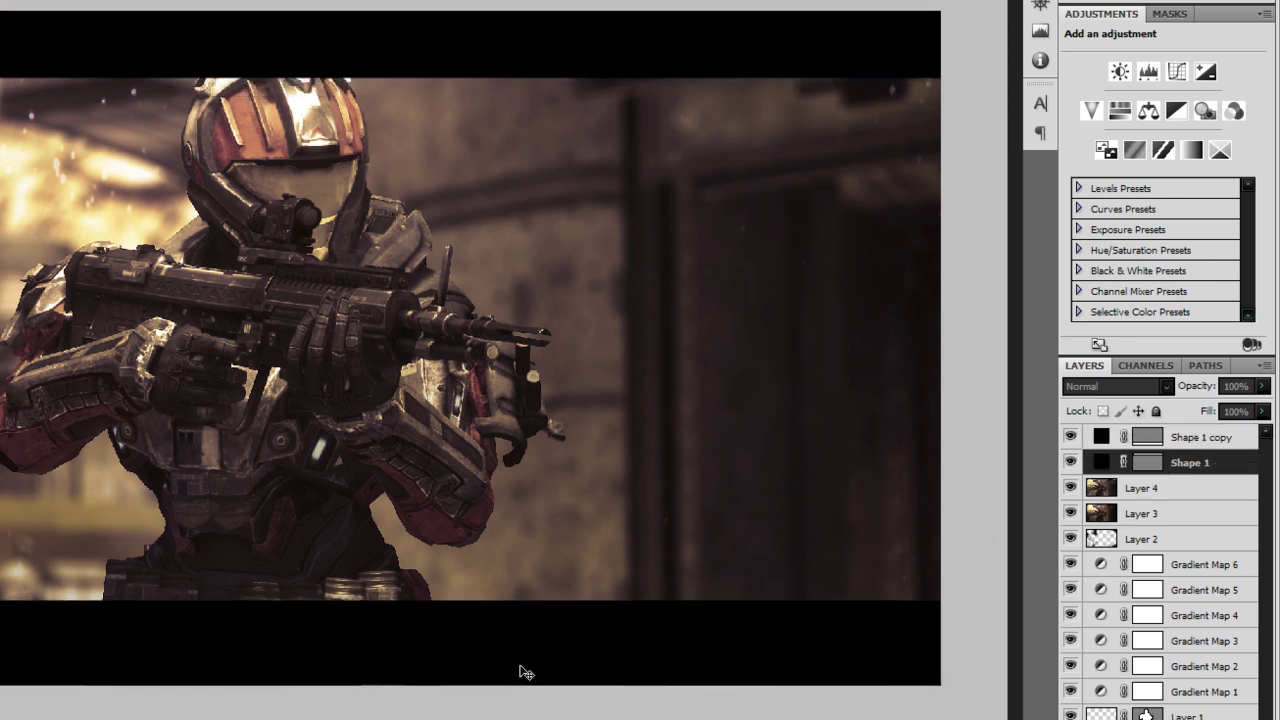
key(ctrl+z)
click(1175, 445)
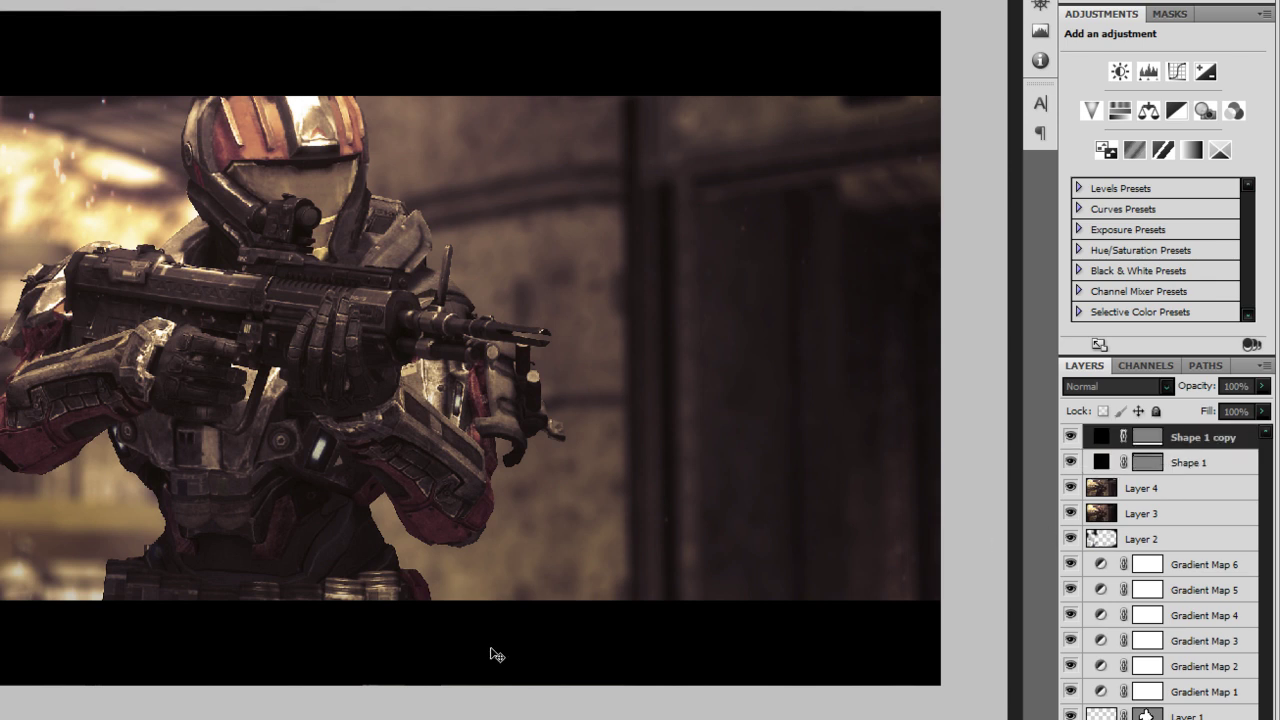
mouse_move(491, 654)
mouse_down()
mouse_move(491, 640)
mouse_move(492, 664)
mouse_up()
click(1133, 458)
drag(313, 68, 313, 60)
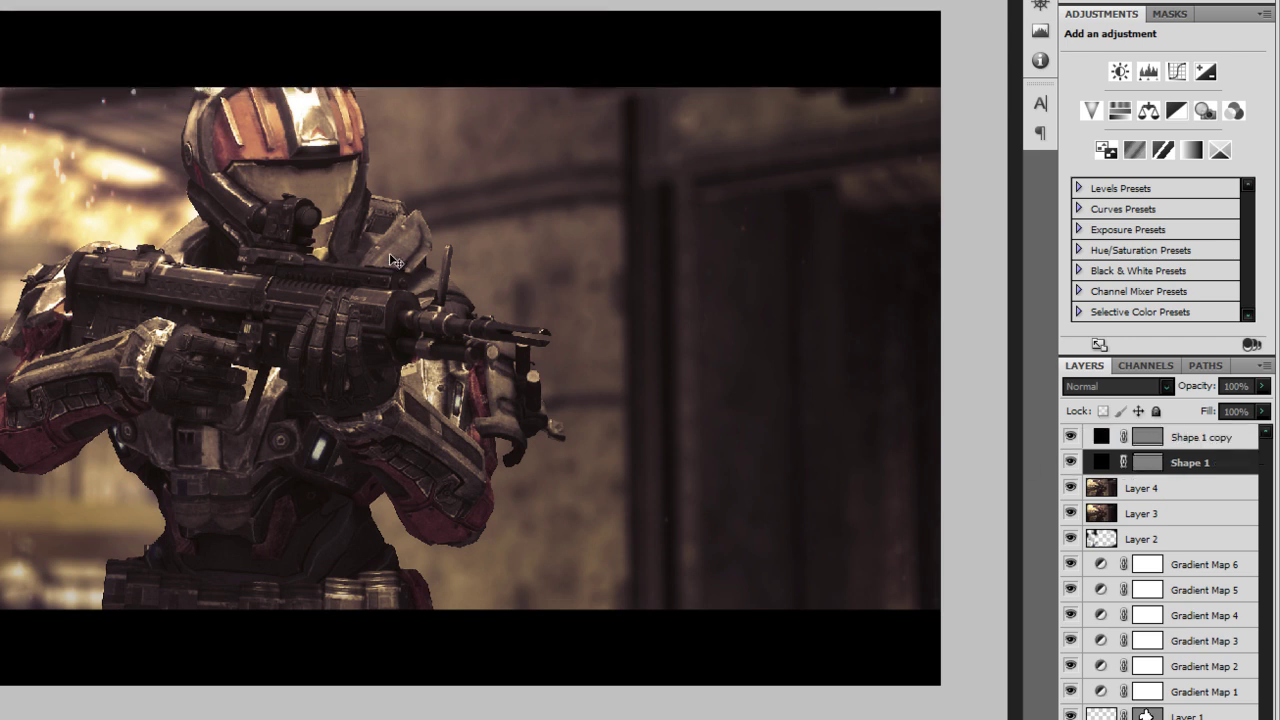